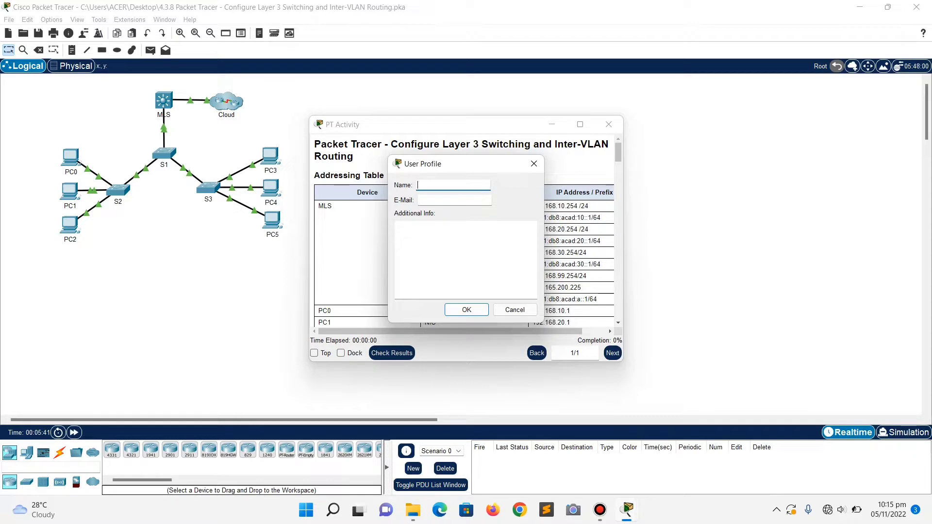
Enter the user's name in the User Profile and accept it
{"action": "type", "text": "Ben"}
{"action": "type", "text": "edy"}
{"action": "key", "text": "Return"}
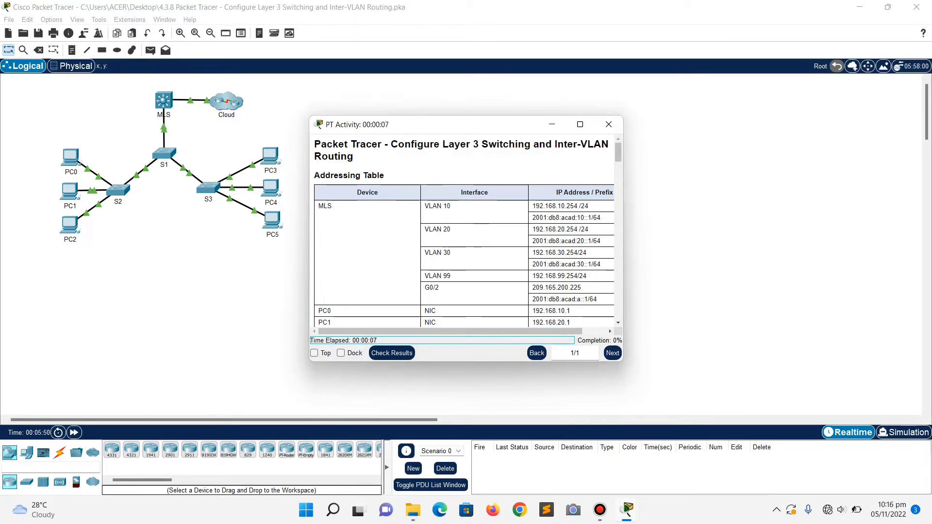
Place the activity instructions beside the topology at full height and read the addressing table, objectives and start of Part 1
{"action": "left_click_drag", "start_coordinate": [478, 128], "coordinate": [776, 1]}
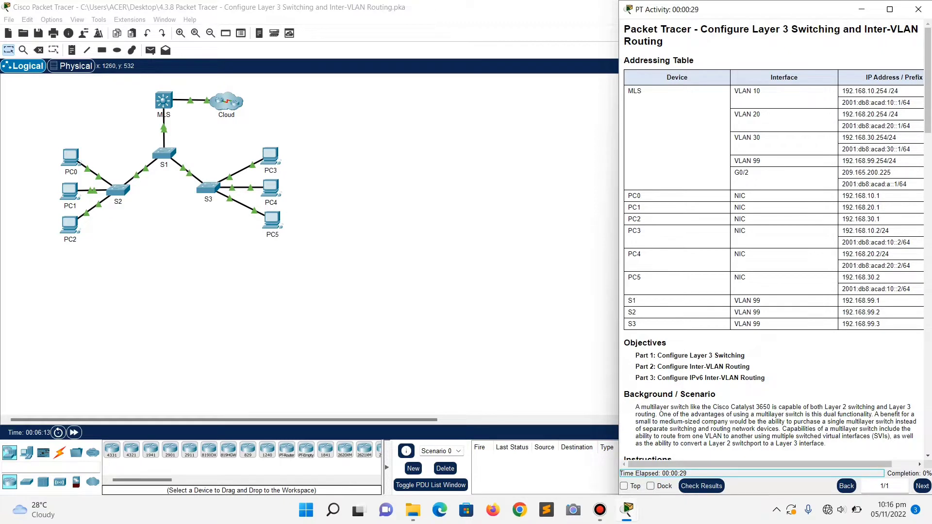
{"action": "scroll", "coordinate": [777, 243], "scroll_direction": "down", "scroll_amount": 2}
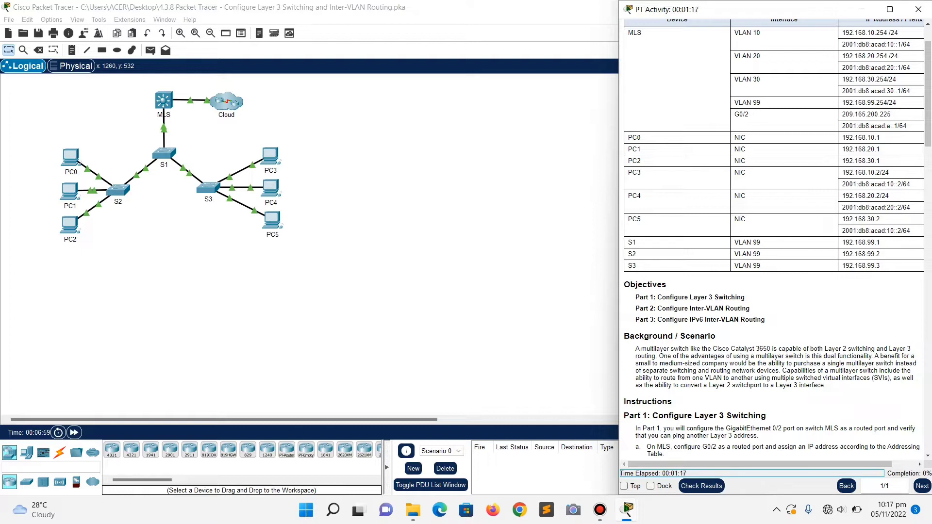
{"action": "scroll", "coordinate": [775, 243], "scroll_direction": "down", "scroll_amount": 1}
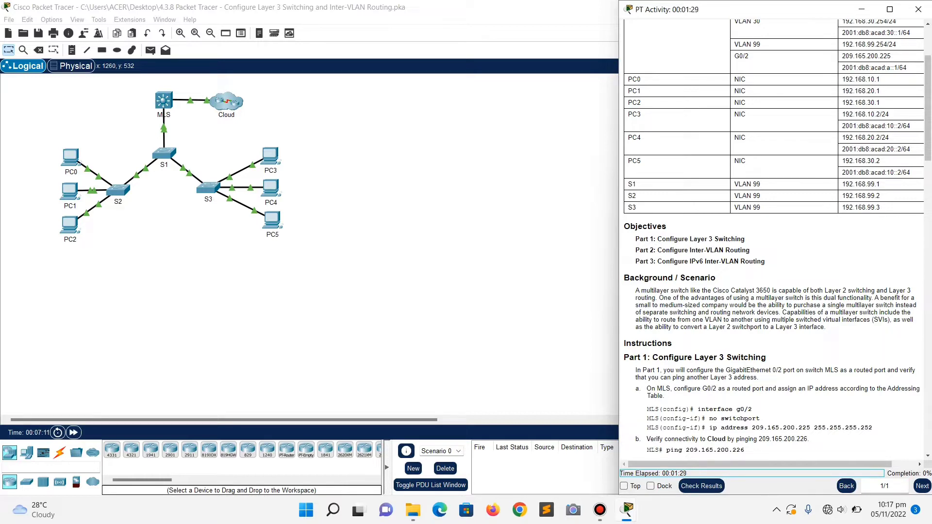
Check the activity results, review the assessment items for MLS, and close the results
{"action": "left_click", "coordinate": [701, 486]}
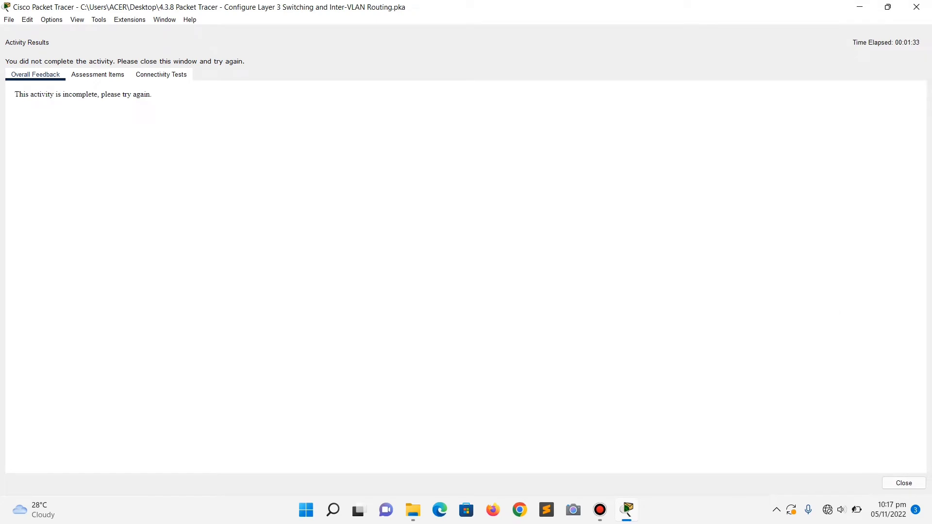
{"action": "key", "text": "ctrl+Tab"}
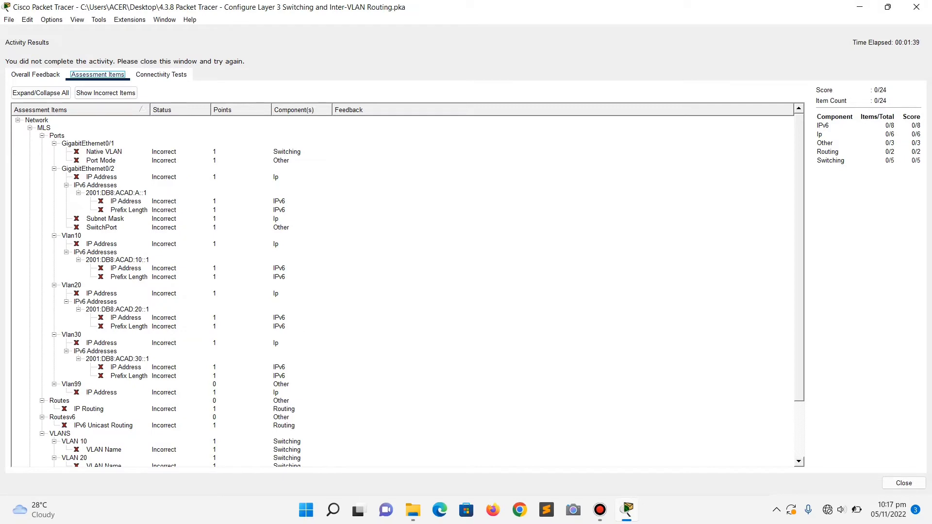
{"action": "scroll", "coordinate": [403, 289], "scroll_direction": "down", "scroll_amount": 3}
{"action": "scroll", "coordinate": [403, 288], "scroll_direction": "down", "scroll_amount": 10}
{"action": "left_click", "coordinate": [917, 7]}
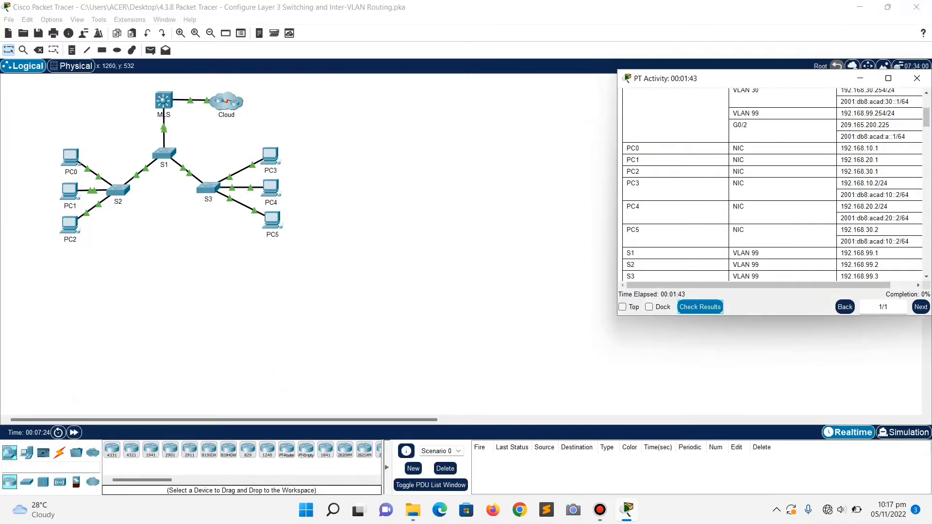
Stretch the activity instructions to full height and copy the G0/2 address and mask 209.165.200.225 255.255.255.252 from Part 1
{"action": "left_click_drag", "start_coordinate": [784, 316], "coordinate": [758, 495]}
{"action": "double_click", "coordinate": [759, 495]}
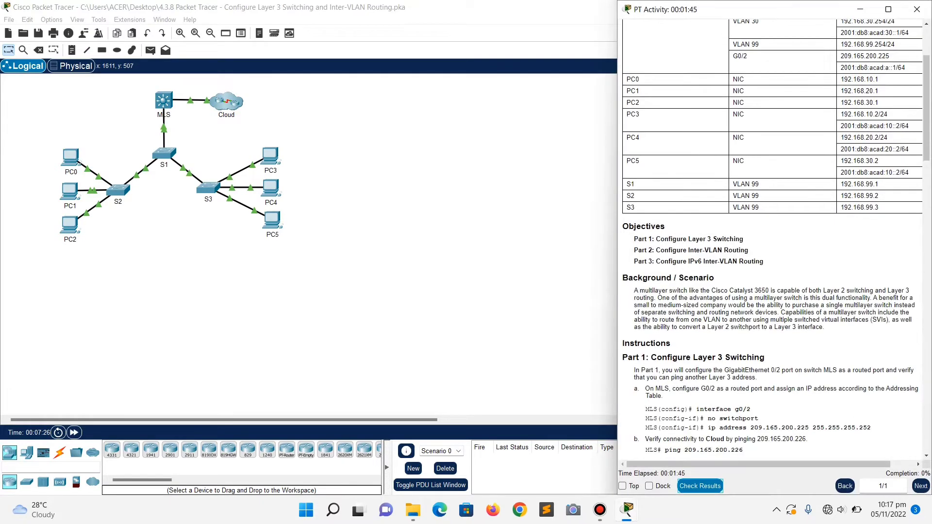
{"action": "scroll", "coordinate": [776, 236], "scroll_direction": "down", "scroll_amount": 3}
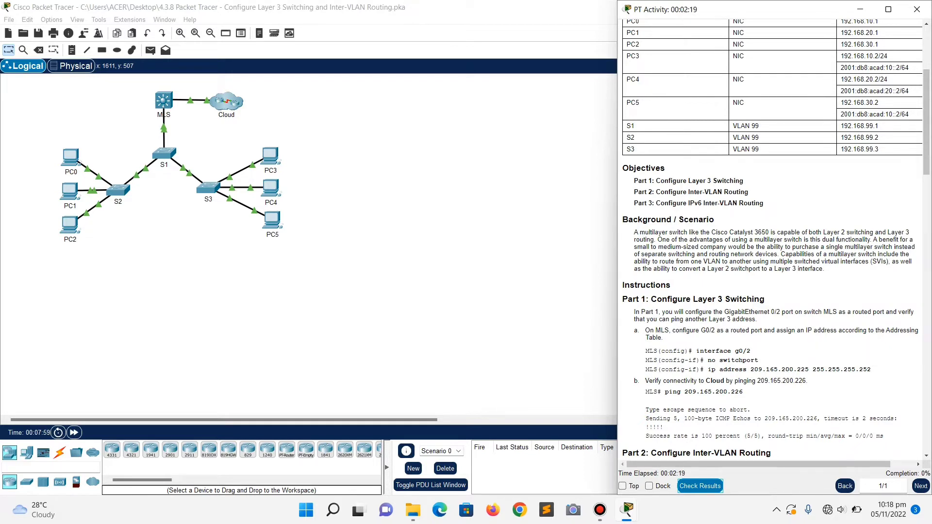
{"action": "left_click_drag", "start_coordinate": [751, 370], "coordinate": [870, 369]}
{"action": "key", "text": "ctrl+c"}
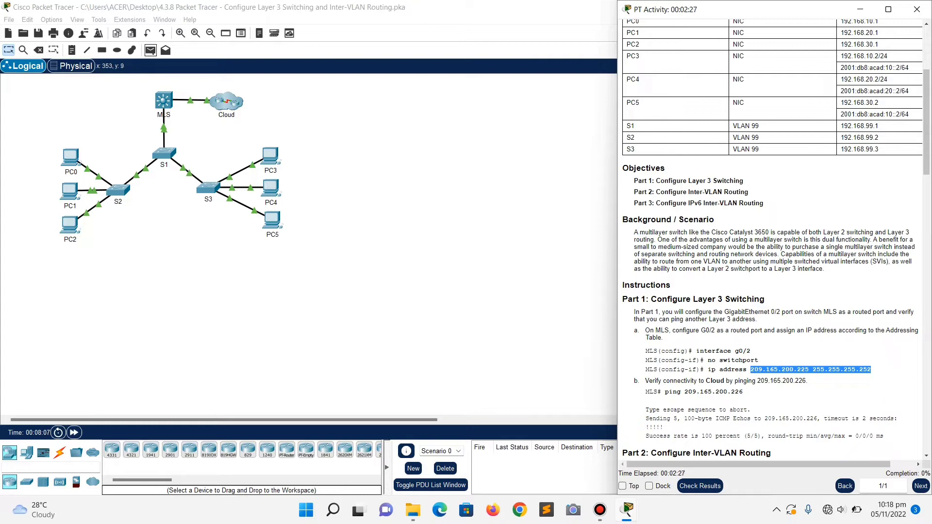
Set the preferences to always show port labels in the logical workspace
{"action": "left_click", "coordinate": [51, 19]}
{"action": "left_click", "coordinate": [72, 32]}
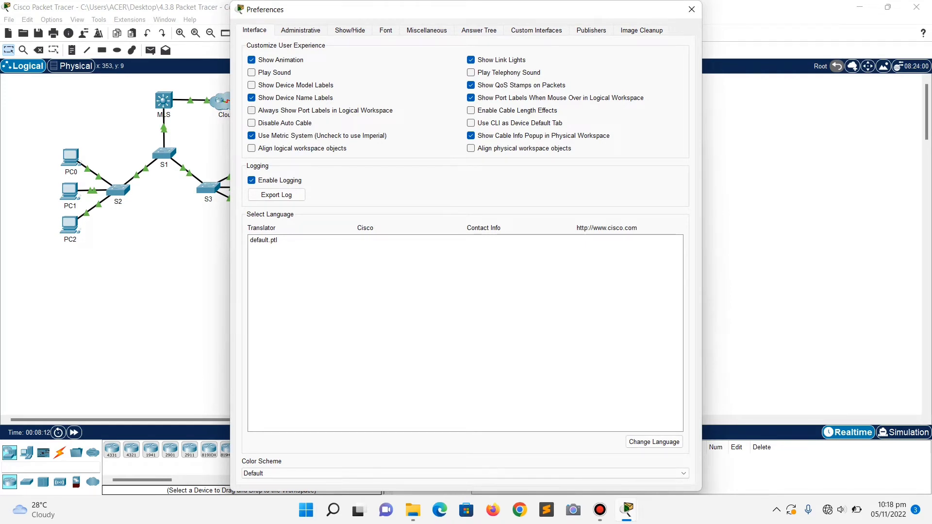
{"action": "left_click", "coordinate": [251, 110]}
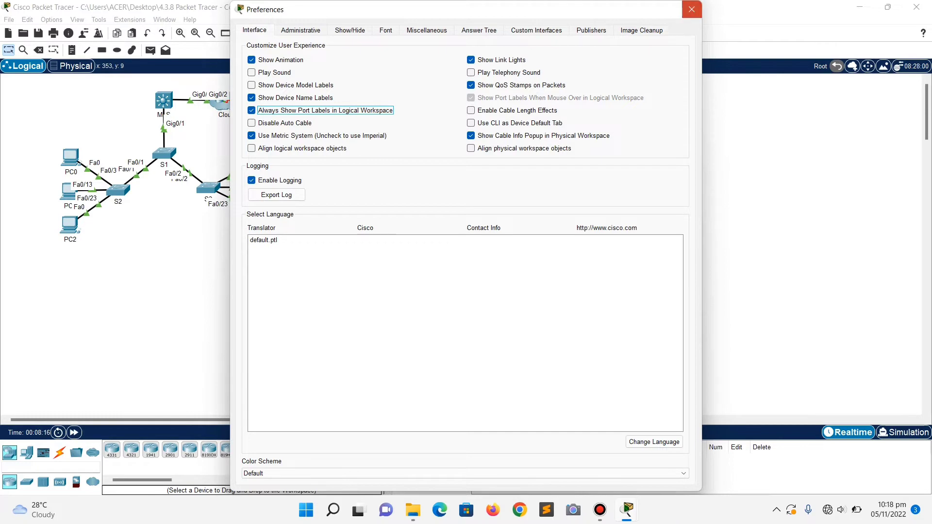
{"action": "left_click", "coordinate": [691, 9]}
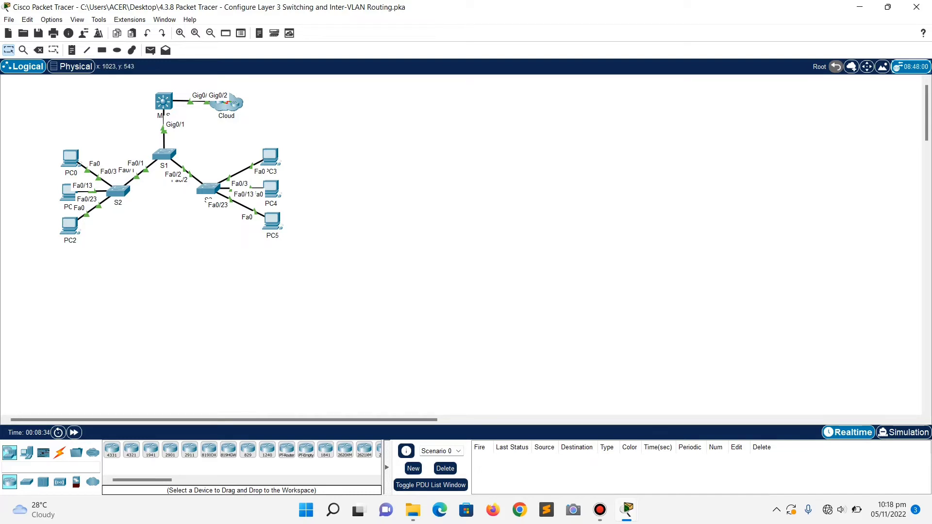
Open the command line of the MLS switch and enter global configuration mode with enable and conf t
{"action": "mouse_move", "coordinate": [627, 510]}
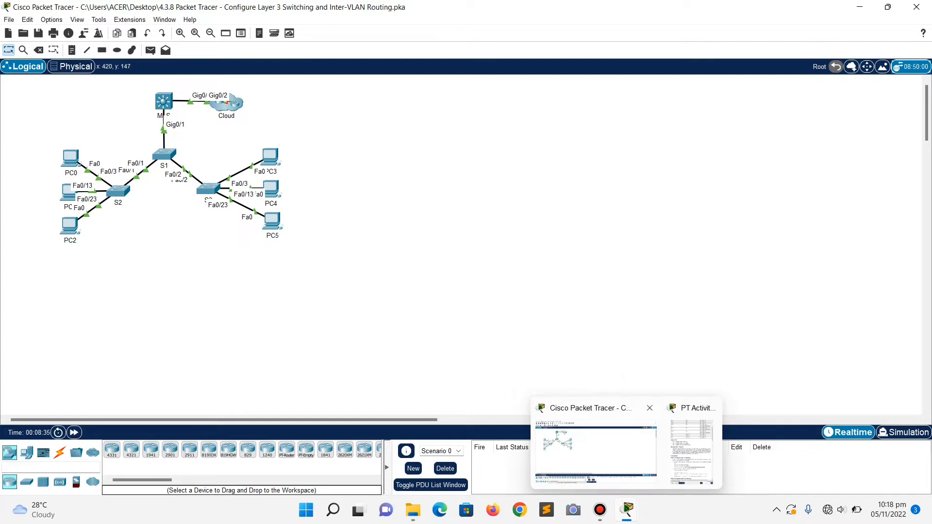
{"action": "left_click", "coordinate": [164, 100]}
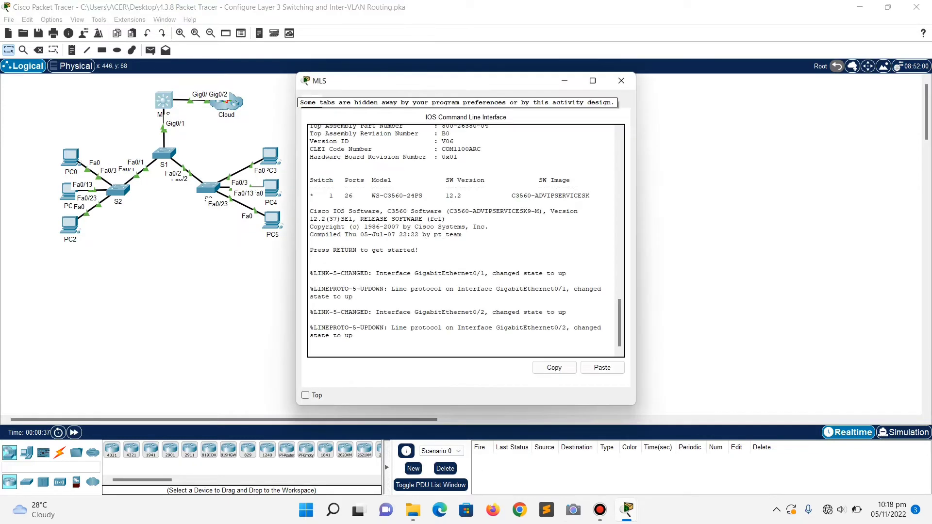
{"action": "key", "text": "Return"}
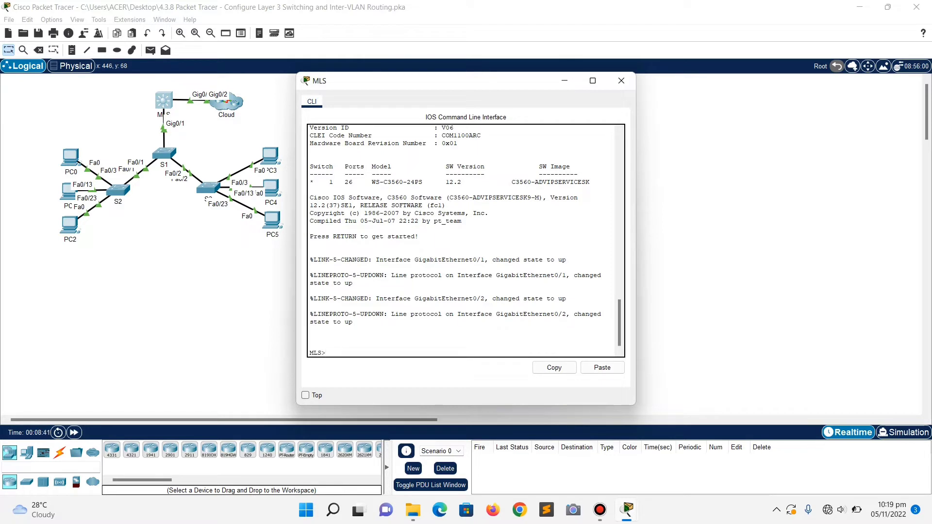
{"action": "type", "text": "enable"}
{"action": "key", "text": "Return"}
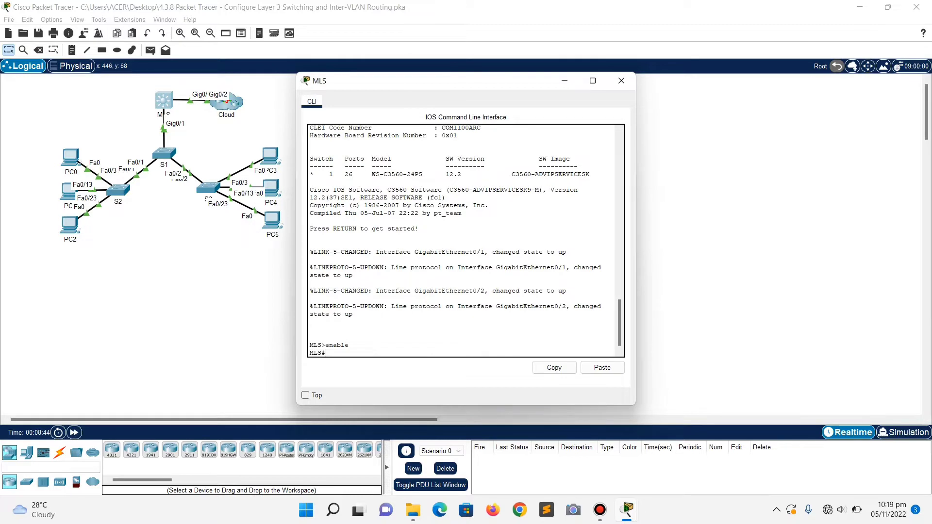
{"action": "type", "text": "conf t"}
{"action": "key", "text": "Return"}
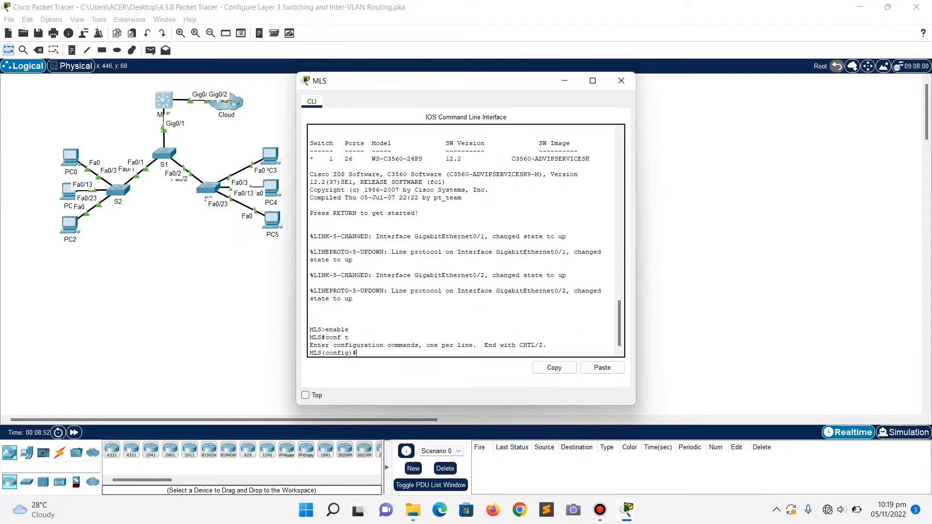
Make interface g 0/2 on MLS a routed port with the no switchport command
{"action": "type", "text": "interface g 0/2"}
{"action": "key", "text": "Return"}
{"action": "type", "text": "nfig-if)#n"}
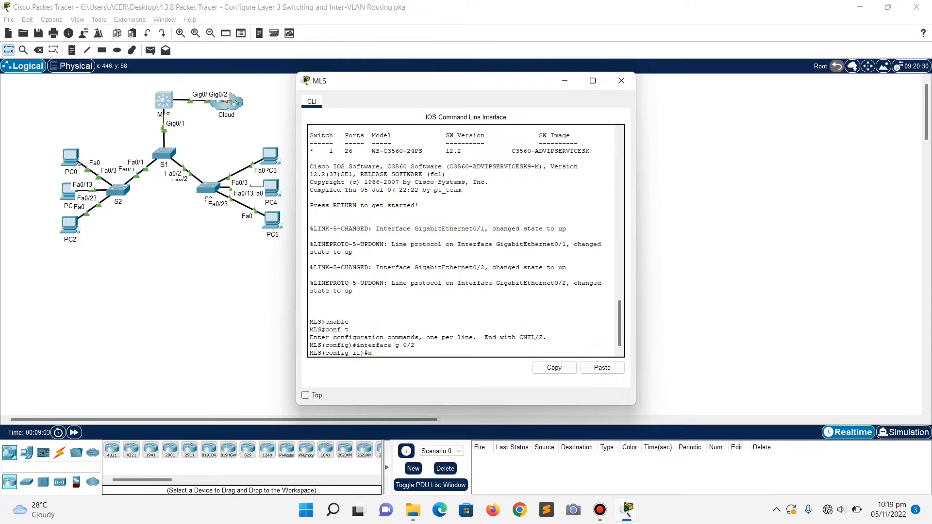
{"action": "type", "text": "o switchport"}
{"action": "key", "text": "Return"}
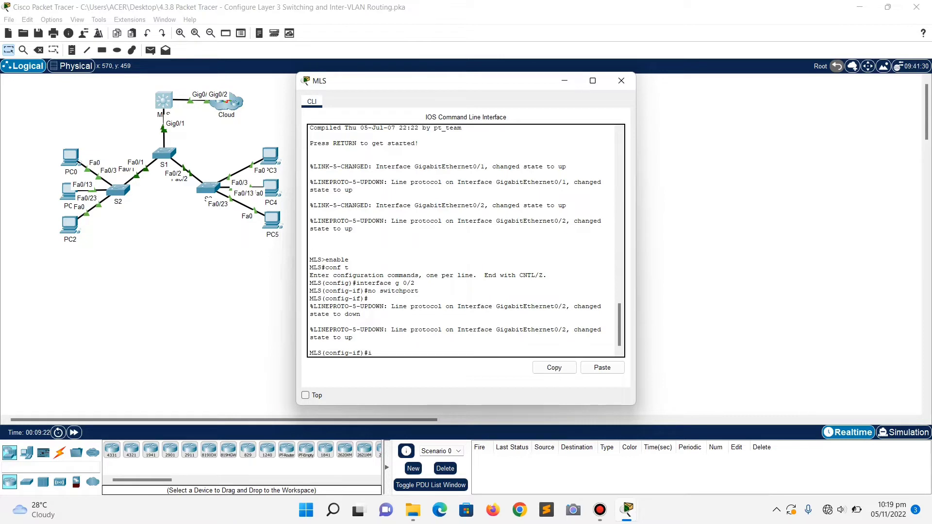
Assign IP address 209.165.200.225 with mask 255.255.255.252 to MLS interface g 0/2
{"action": "type", "text": "ip address"}
{"action": "right_click", "coordinate": [421, 352]}
{"action": "left_click", "coordinate": [444, 368]}
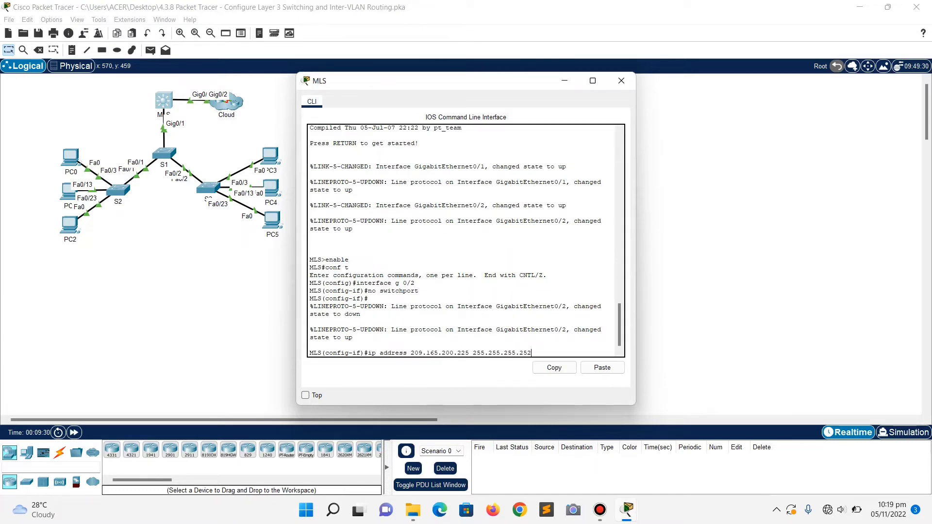
{"action": "key", "text": "Return"}
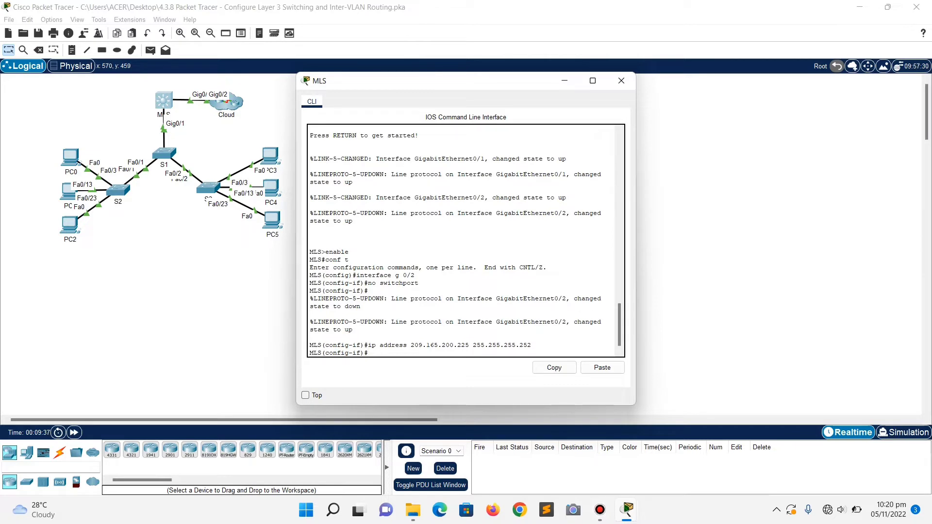
Copy the Cloud ping target 209.165.200.226 from step b of Part 1 in the activity instructions
{"action": "mouse_move", "coordinate": [626, 510]}
{"action": "left_click", "coordinate": [624, 443]}
{"action": "scroll", "coordinate": [772, 292], "scroll_direction": "down", "scroll_amount": 1}
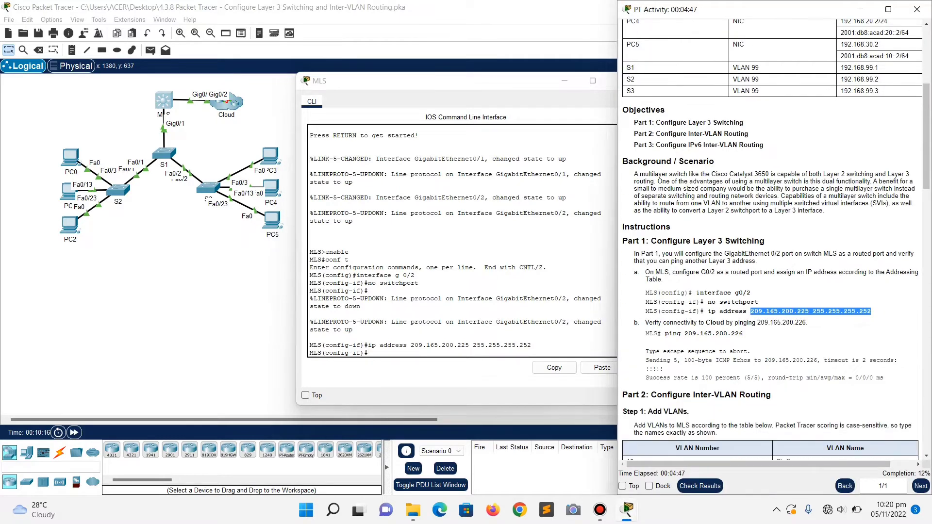
{"action": "scroll", "coordinate": [772, 291], "scroll_direction": "down", "scroll_amount": 1}
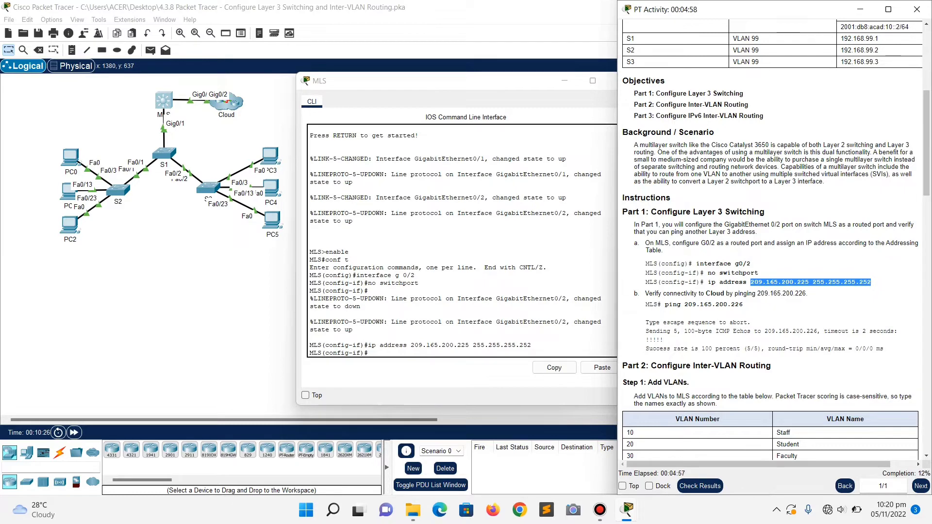
{"action": "left_click", "coordinate": [797, 304]}
{"action": "left_click_drag", "start_coordinate": [685, 305], "coordinate": [648, 315]}
{"action": "key", "text": "ctrl+c"}
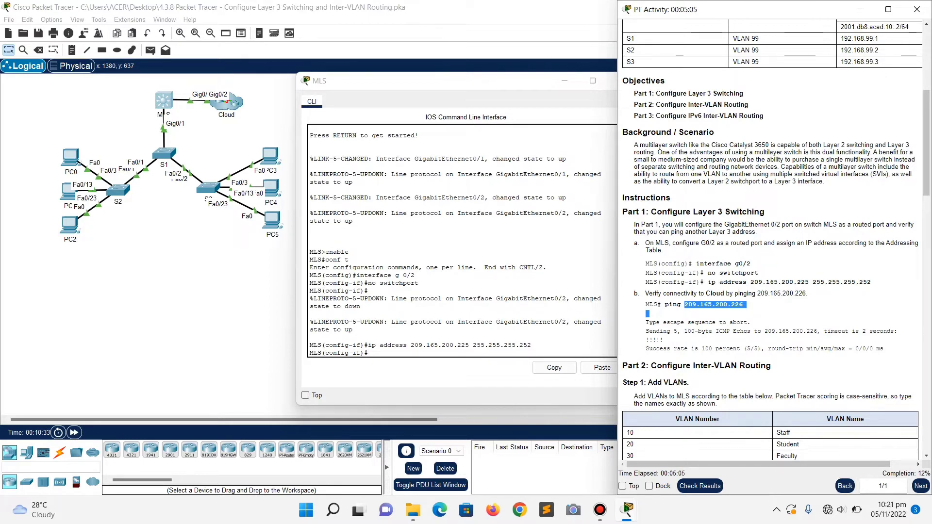
Leave configuration mode on MLS and ping 209.165.200.226 twice to verify connectivity to Cloud
{"action": "key", "text": "alt+Tab"}
{"action": "type", "text": "end"}
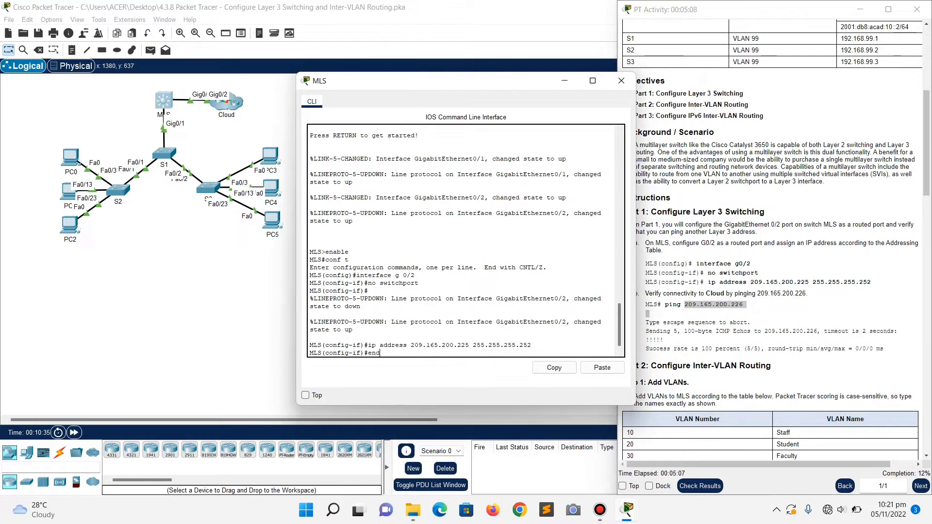
{"action": "key", "text": "Return"}
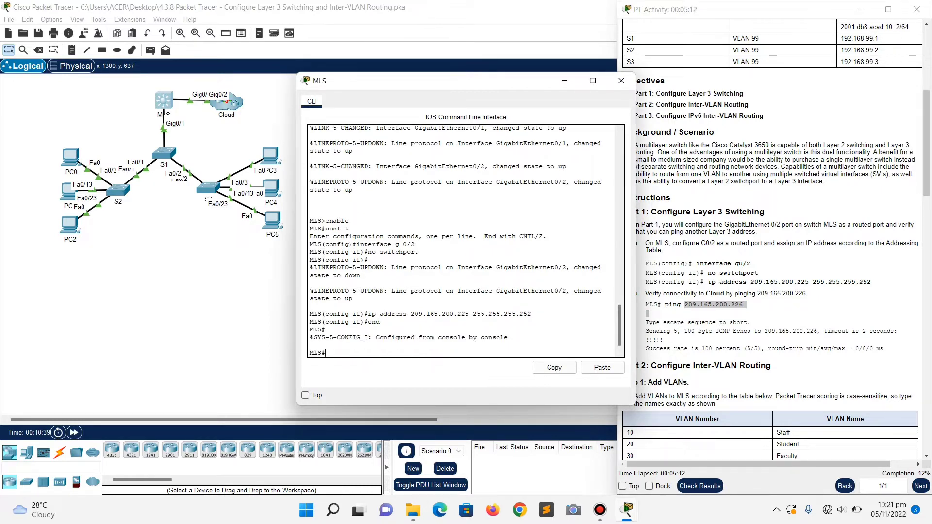
{"action": "type", "text": "ping"}
{"action": "right_click", "coordinate": [400, 352]}
{"action": "left_click", "coordinate": [425, 368]}
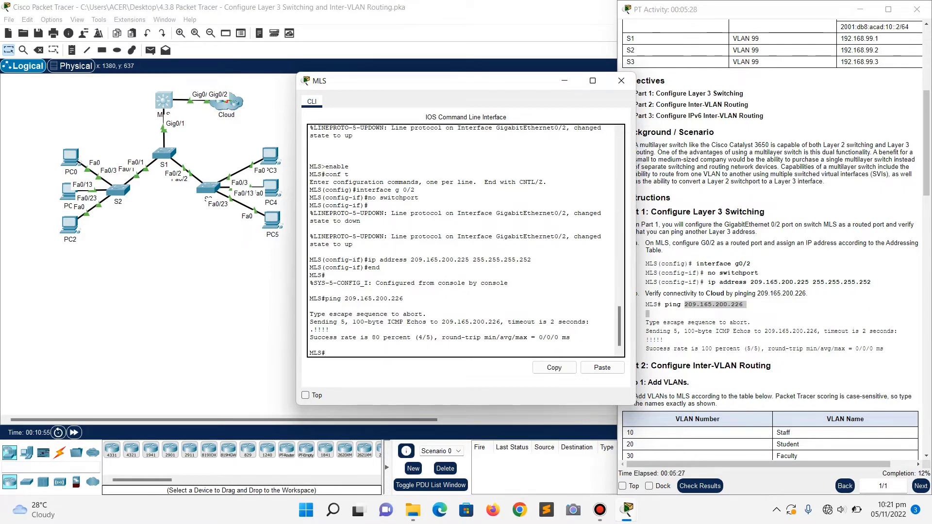
{"action": "key", "text": "Up"}
{"action": "key", "text": "Return"}
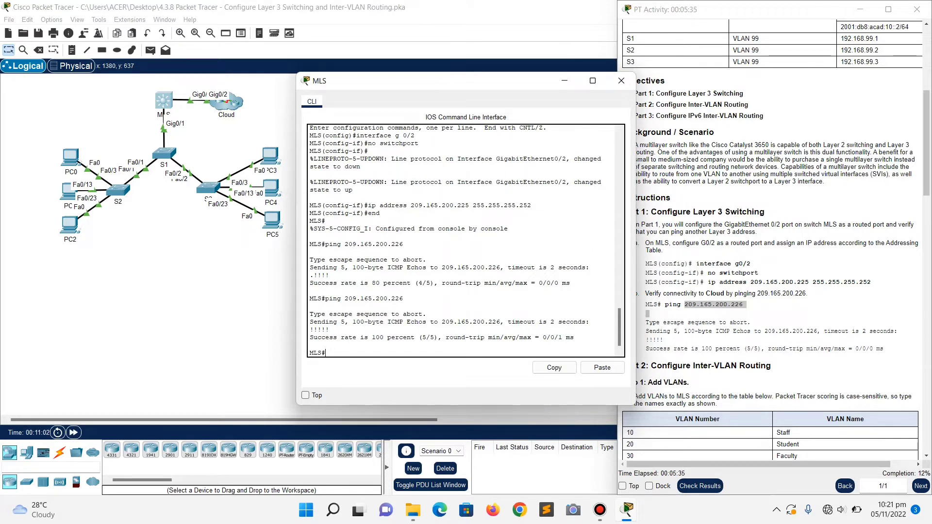
Narrow the activity instructions and read the Part 2 steps on VLANs, SVIs and trunking
{"action": "left_click_drag", "start_coordinate": [619, 243], "coordinate": [637, 243]}
{"action": "scroll", "coordinate": [781, 243], "scroll_direction": "down", "scroll_amount": 3}
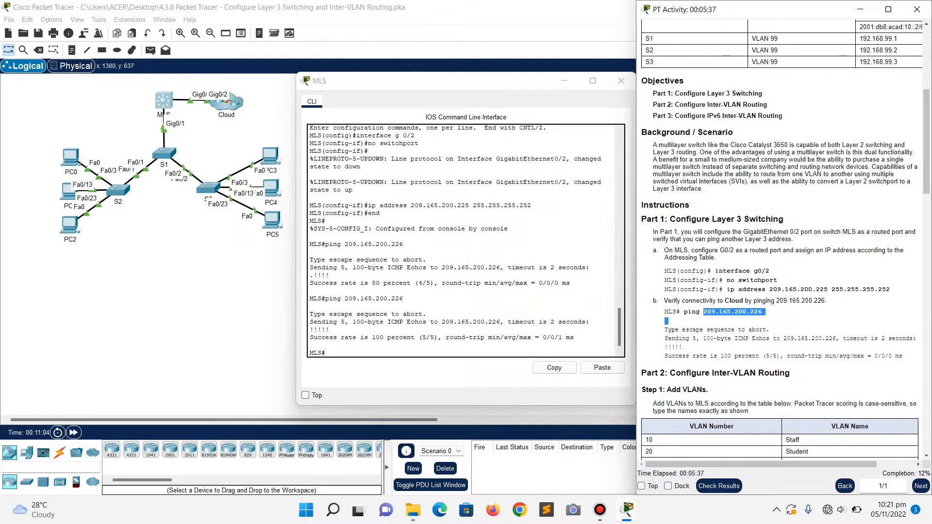
{"action": "scroll", "coordinate": [781, 242], "scroll_direction": "down", "scroll_amount": 2}
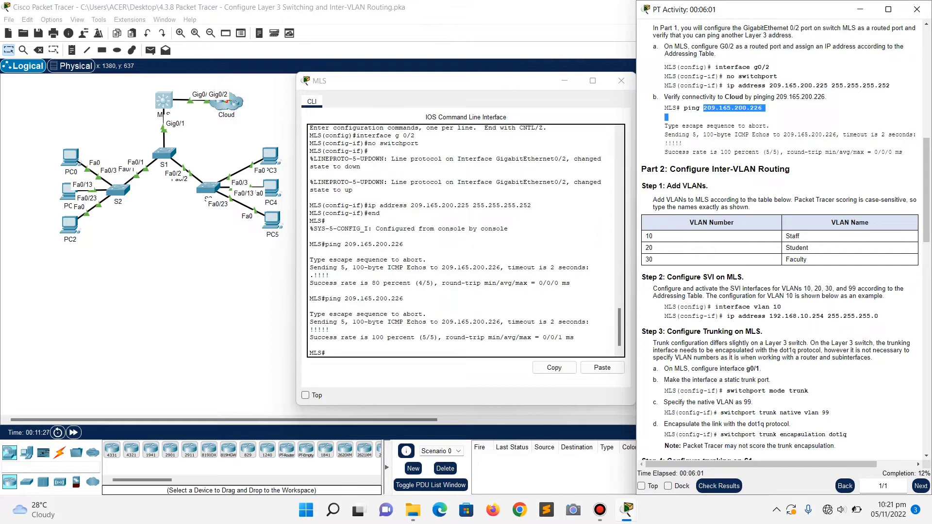
Return to global configuration mode on MLS and create VLAN 10 with the name Staff
{"action": "left_click", "coordinate": [325, 353]}
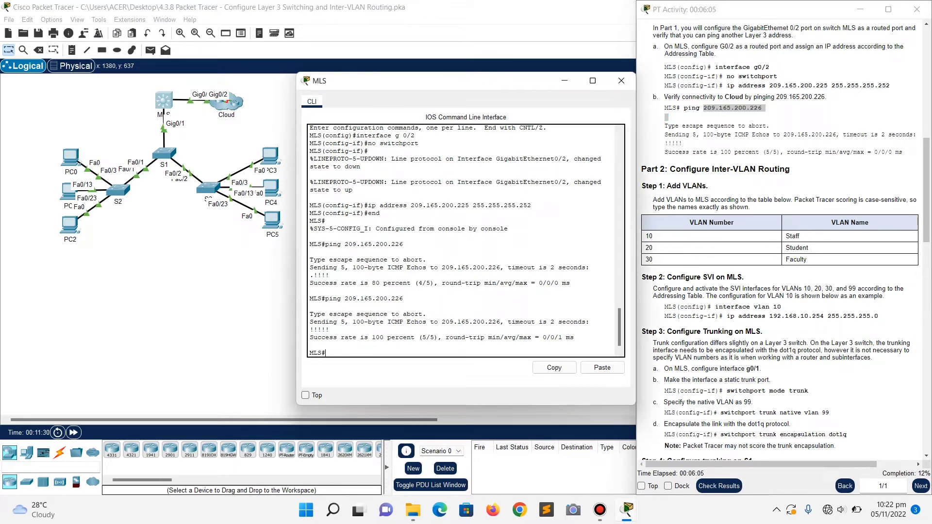
{"action": "type", "text": "conf t"}
{"action": "key", "text": "Return"}
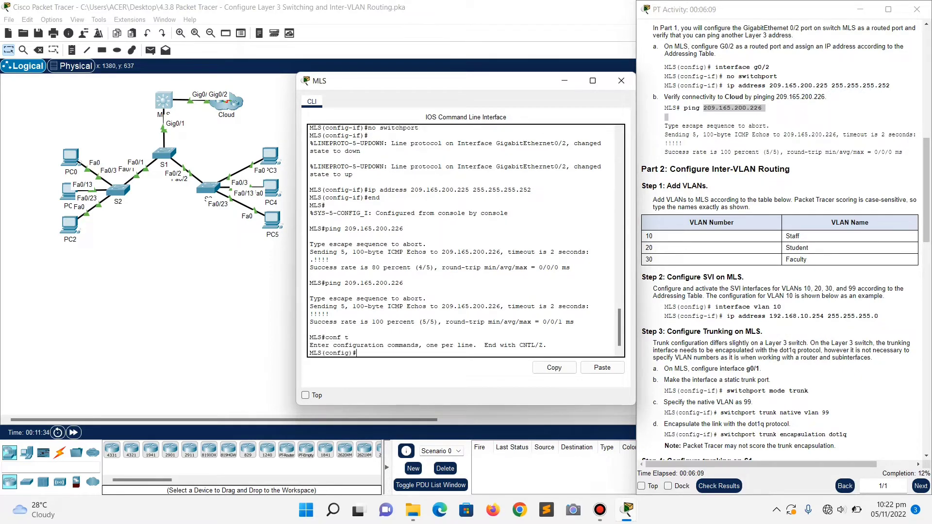
{"action": "type", "text": "vlan 10"}
{"action": "key", "text": "Return"}
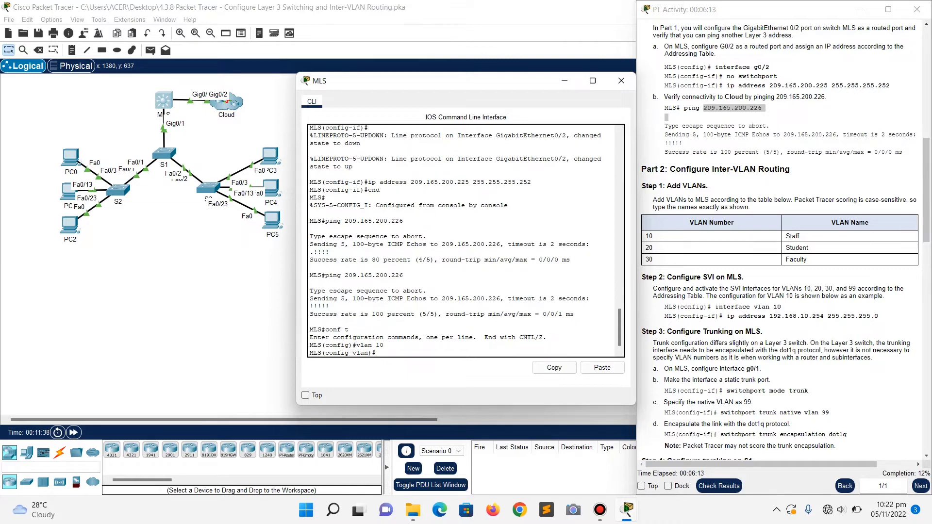
{"action": "type", "text": "name Staff"}
{"action": "key", "text": "Return"}
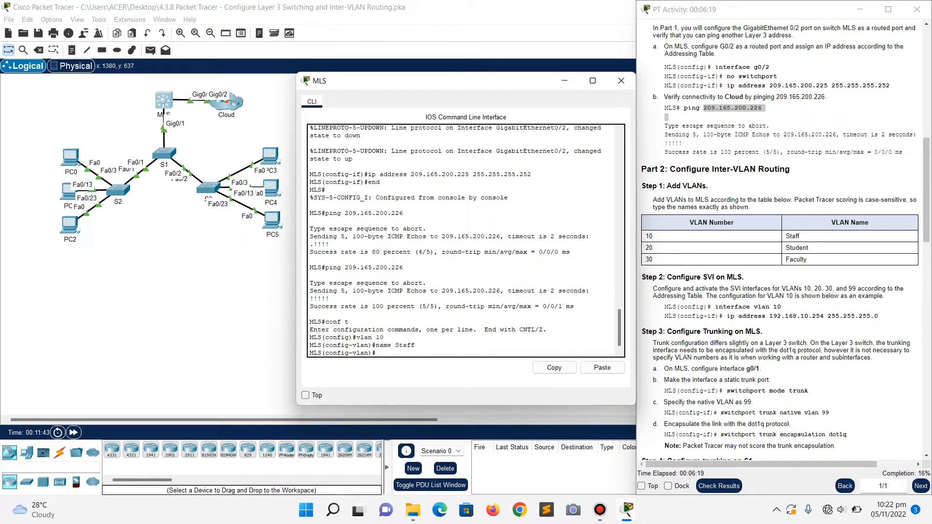
Create VLAN 20 on MLS and name it Student
{"action": "type", "text": "vlan 20"}
{"action": "key", "text": "Return"}
{"action": "type", "text": "name "}
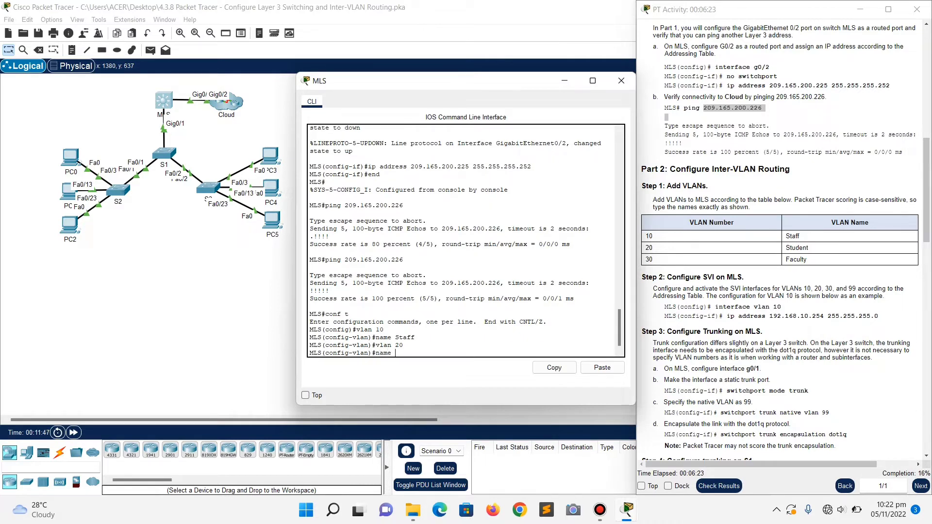
{"action": "type", "text": "s"}
{"action": "key", "text": "BackSpace"}
{"action": "type", "text": "Student"}
{"action": "key", "text": "Return"}
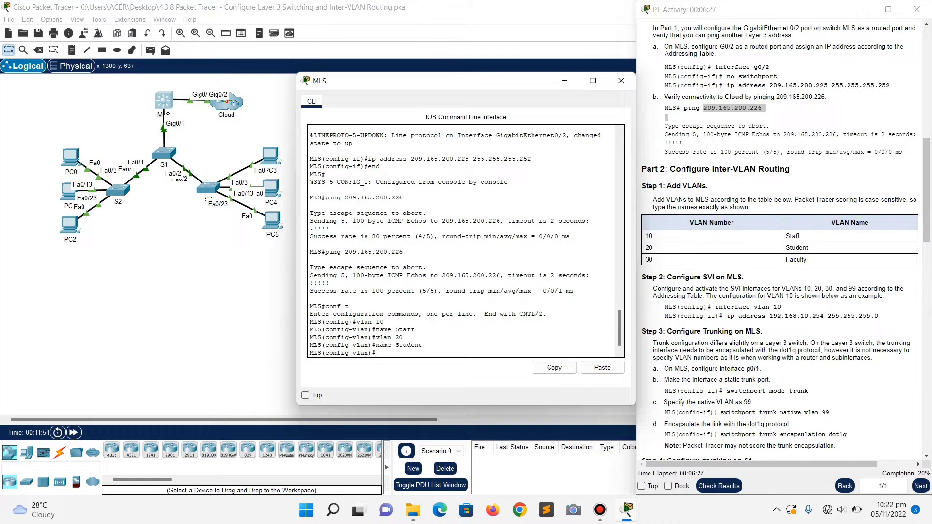
Create VLAN 30 on MLS with the name Faculty and return to global configuration mode
{"action": "type", "text": "vlan 30"}
{"action": "key", "text": "Return"}
{"action": "type", "text": "nfig-vlan)#nam"}
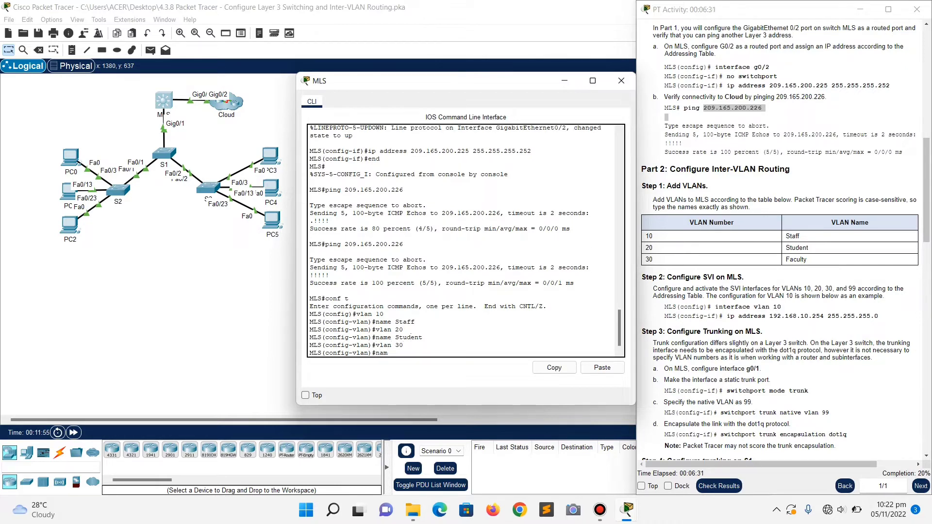
{"action": "type", "text": "e Faculty"}
{"action": "key", "text": "Return"}
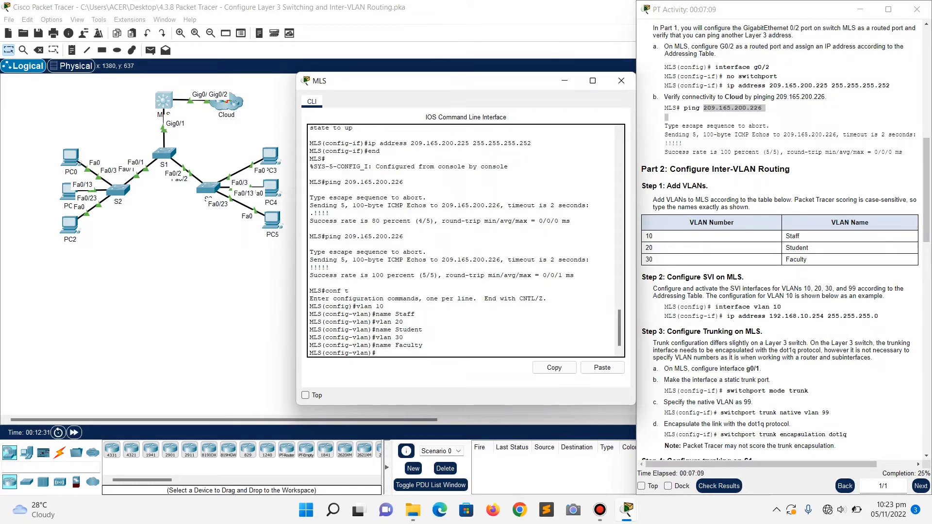
{"action": "type", "text": "exit"}
{"action": "key", "text": "Return"}
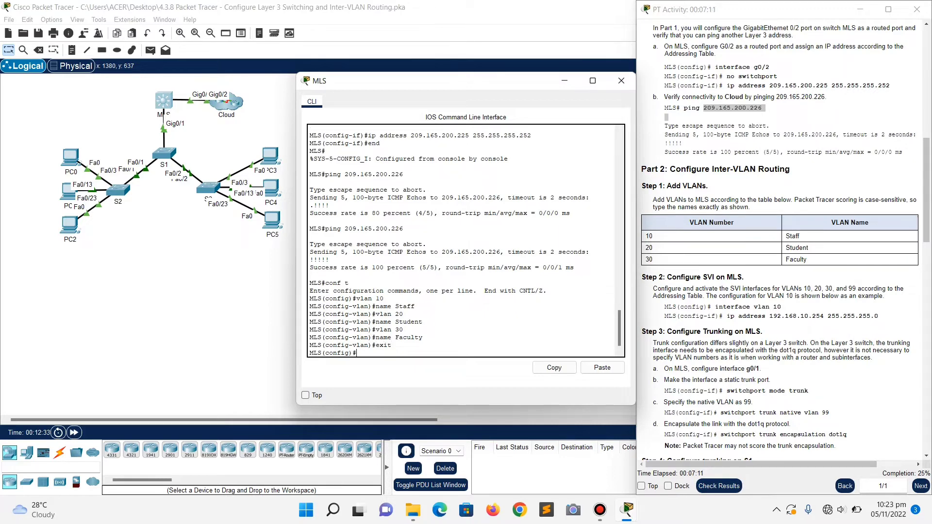
Configure the VLAN 10 interface on MLS with IP address 192.168.10.254 255.255.255.0 and return to global configuration mode
{"action": "type", "text": "interfa"}
{"action": "type", "text": "ce vlan 10"}
{"action": "key", "text": "Return"}
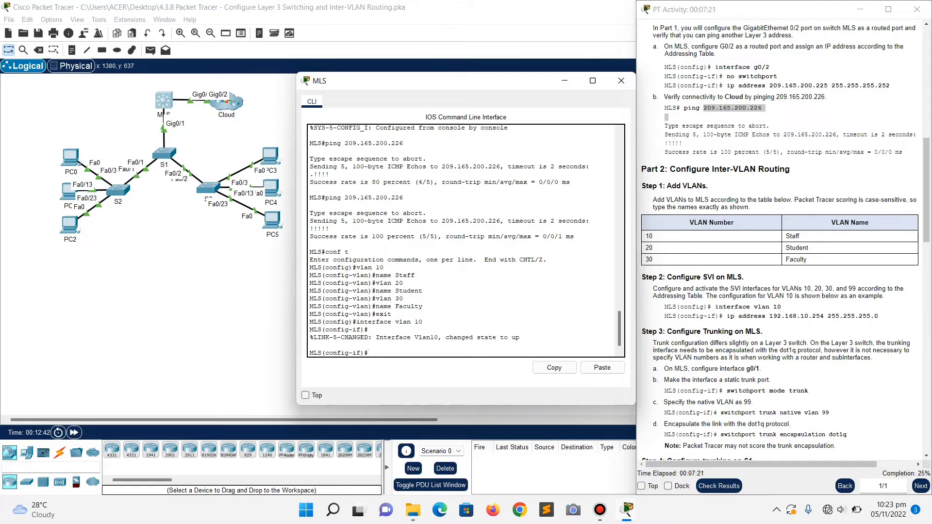
{"action": "type", "text": "ip address"}
{"action": "left_click_drag", "start_coordinate": [770, 316], "coordinate": [878, 317]}
{"action": "key", "text": "ctrl+c"}
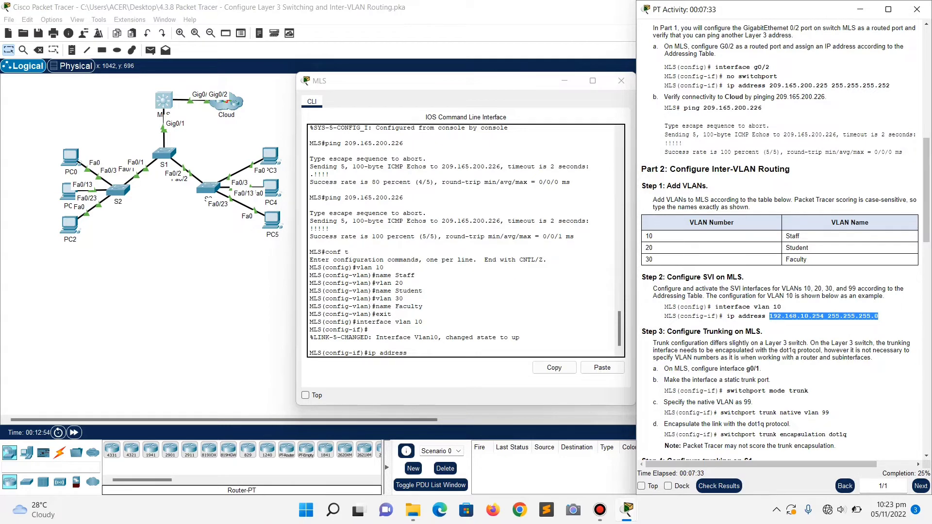
{"action": "left_click", "coordinate": [424, 352]}
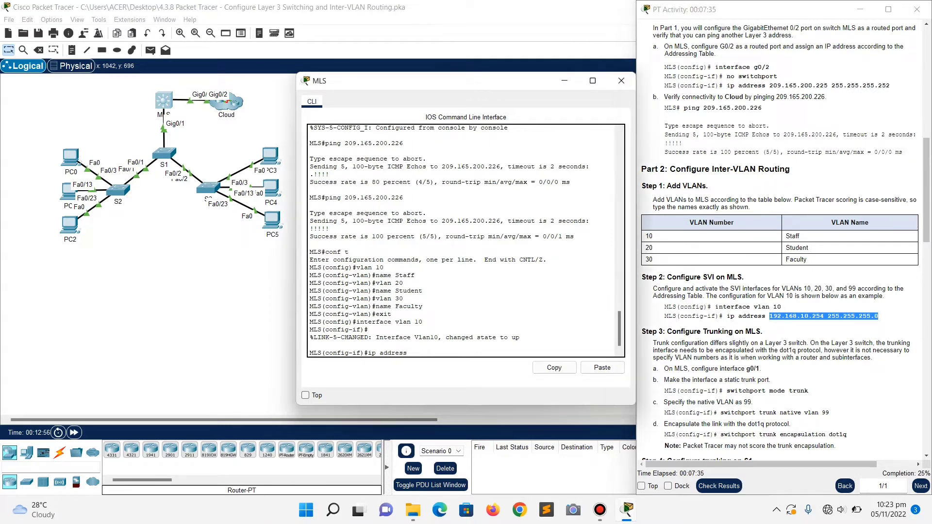
{"action": "right_click", "coordinate": [425, 352]}
{"action": "left_click", "coordinate": [447, 370]}
{"action": "key", "text": "Return"}
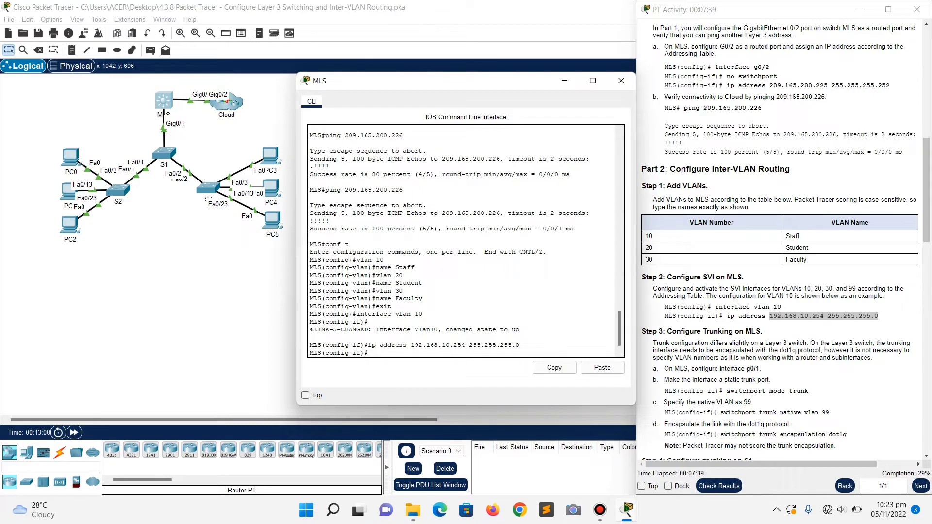
{"action": "type", "text": "exit"}
{"action": "key", "text": "Return"}
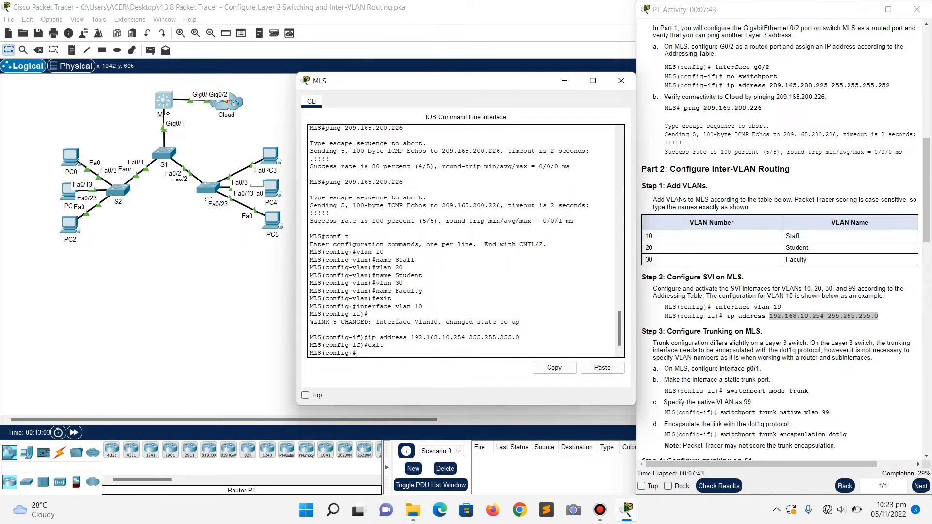
Copy the MLS VLAN 20 address 192.168.20.254 from the Addressing Table in the activity instructions
{"action": "scroll", "coordinate": [781, 242], "scroll_direction": "up", "scroll_amount": 15}
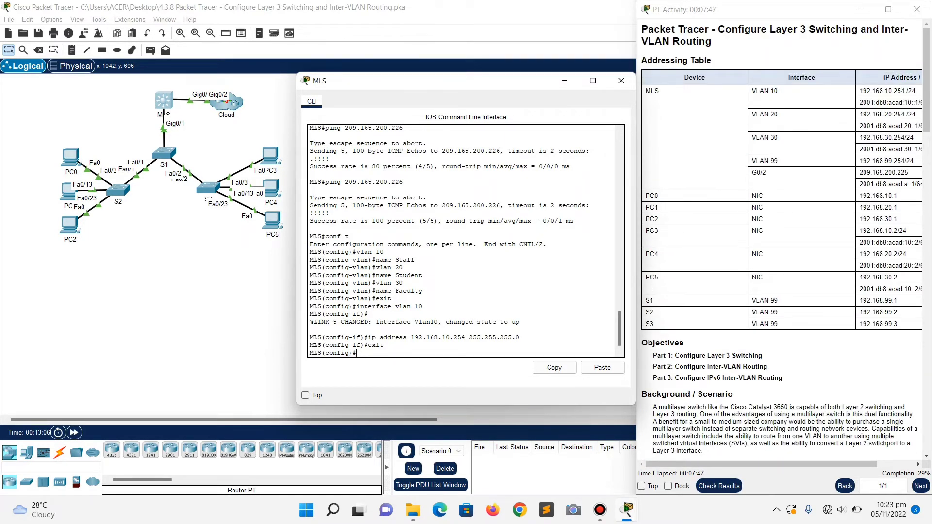
{"action": "left_click_drag", "start_coordinate": [859, 114], "coordinate": [895, 115]}
{"action": "key", "text": "ctrl+c"}
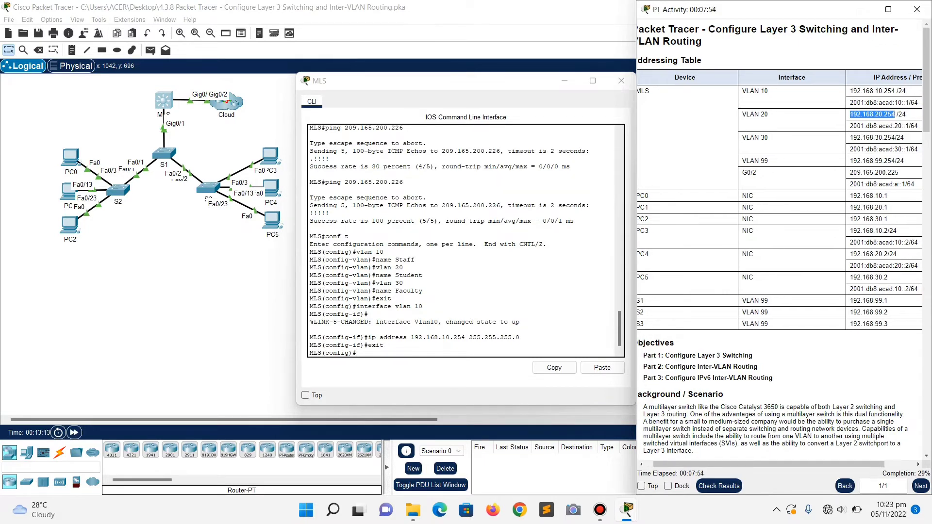
Configure the VLAN 20 interface on MLS with IP address 192.168.20.254 255.255.255.0 and return to global configuration mode
{"action": "left_click", "coordinate": [379, 353]}
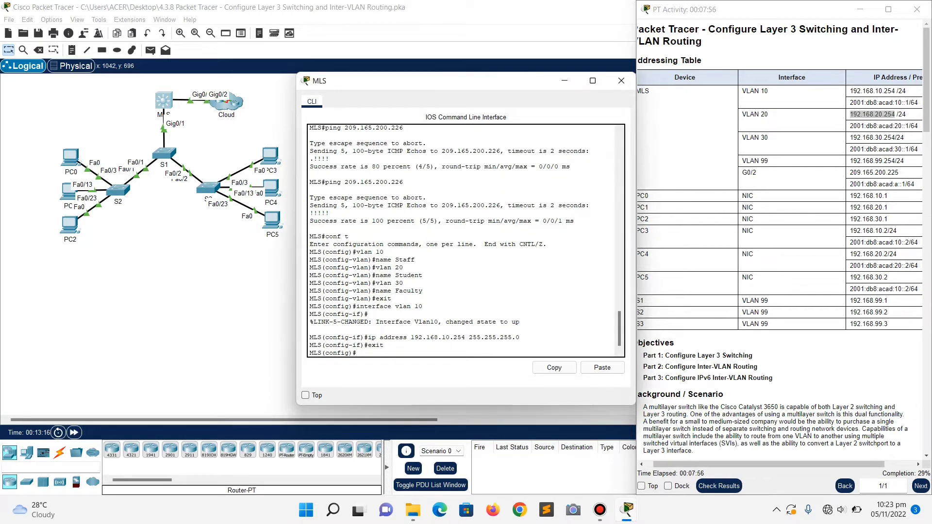
{"action": "type", "text": "interface vlan 20"}
{"action": "key", "text": "Return"}
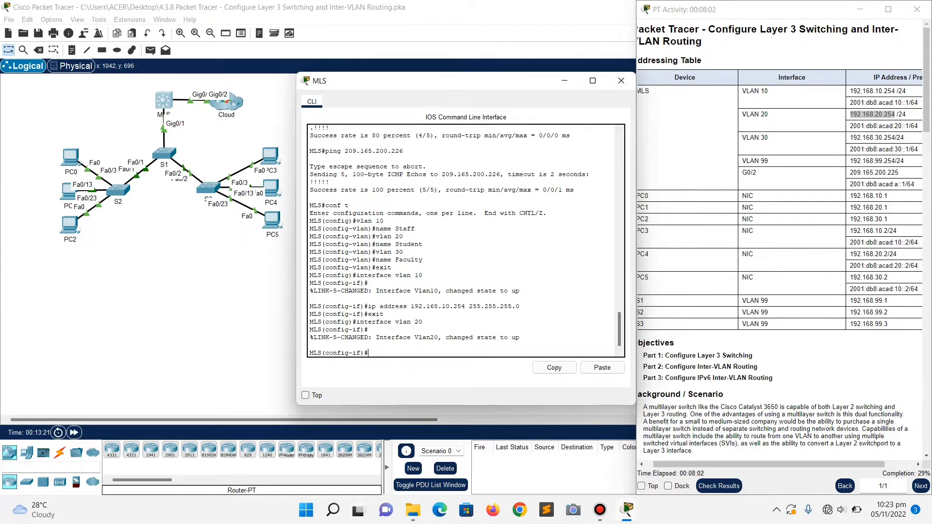
{"action": "type", "text": "ip address"}
{"action": "right_click", "coordinate": [416, 357]}
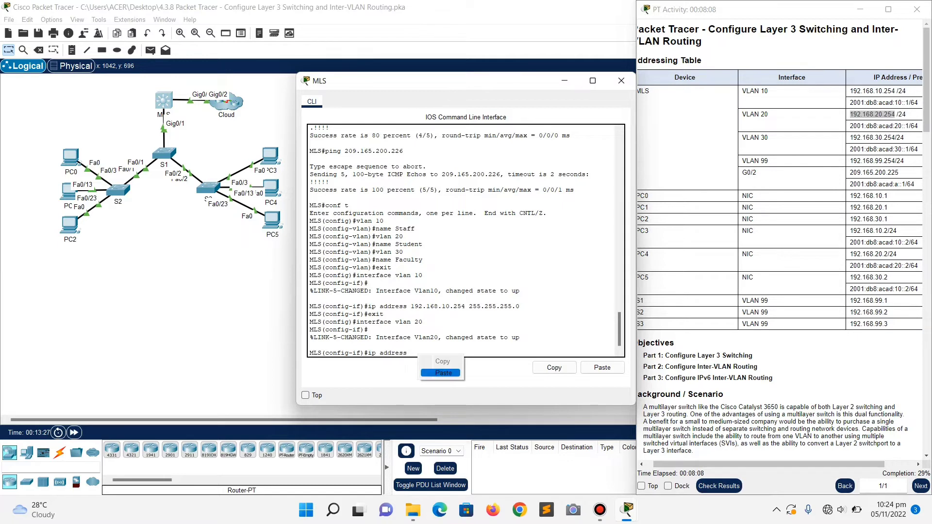
{"action": "left_click", "coordinate": [440, 373]}
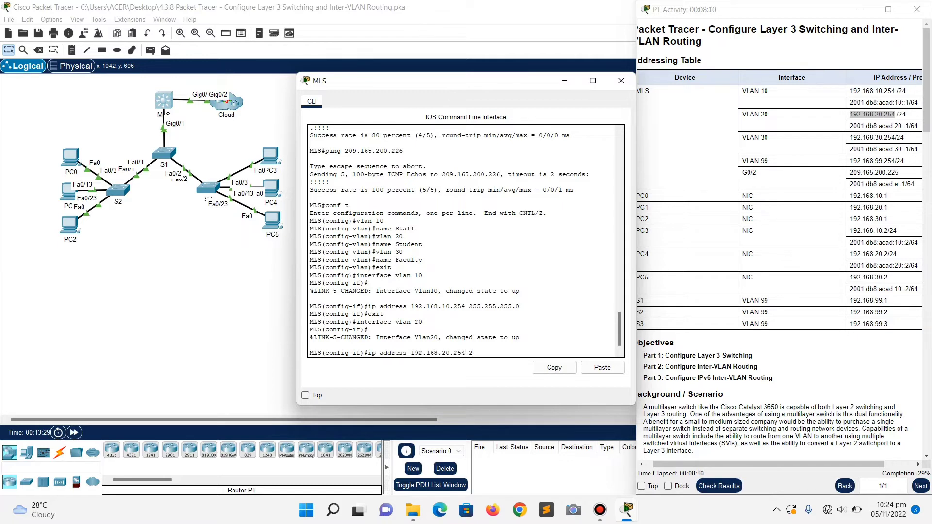
{"action": "type", "text": "255.255.255.0"}
{"action": "key", "text": "Return"}
{"action": "type", "text": "exit"}
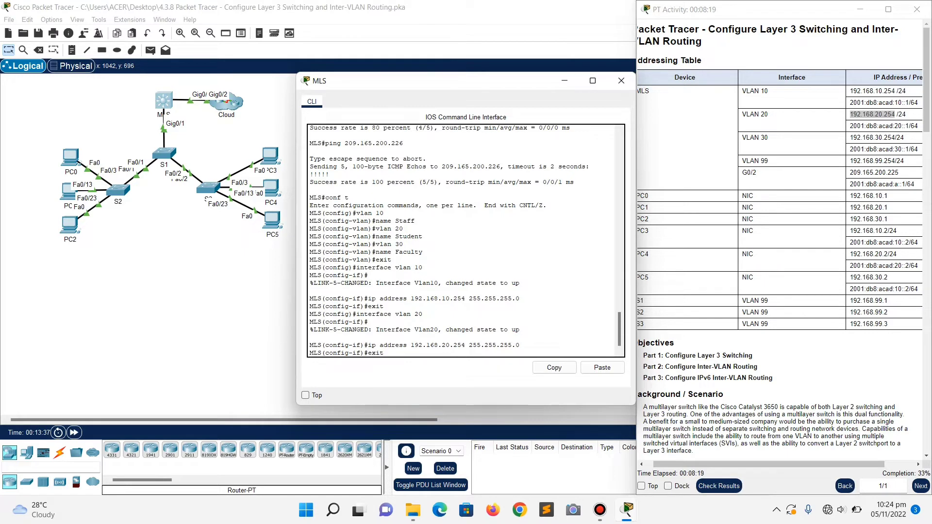
{"action": "key", "text": "Return"}
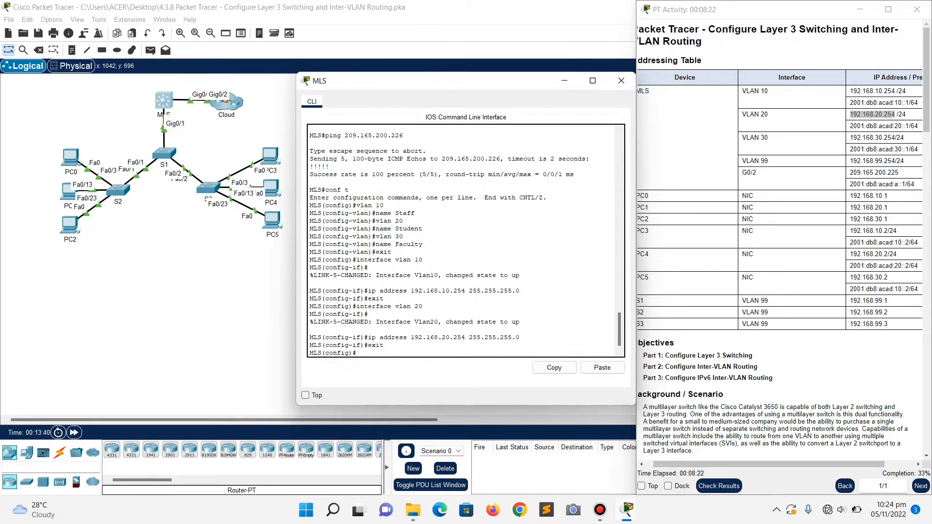
Configure the VLAN 30 interface on MLS with the Addressing Table's IP address 192.168.30.254 255.255.255.0 and return to global configuration mode
{"action": "left_click_drag", "start_coordinate": [849, 137], "coordinate": [897, 138]}
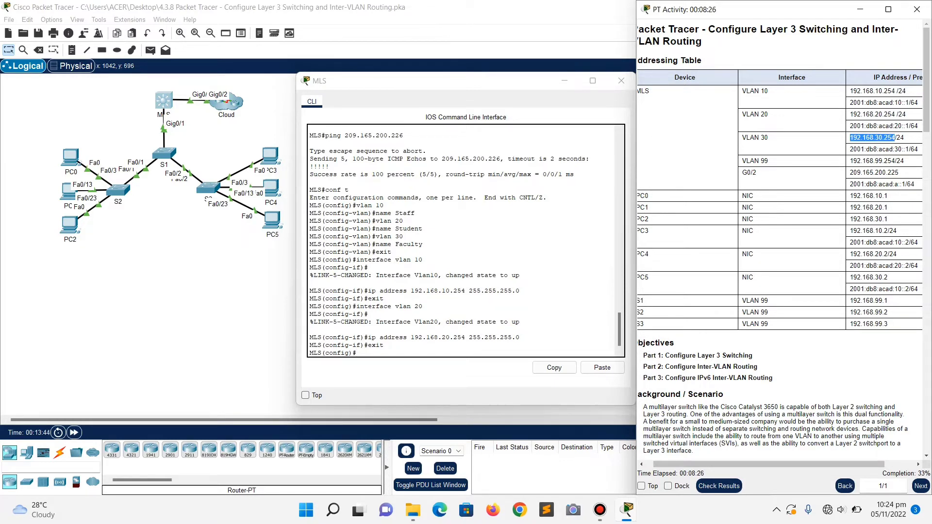
{"action": "key", "text": "alt+Tab"}
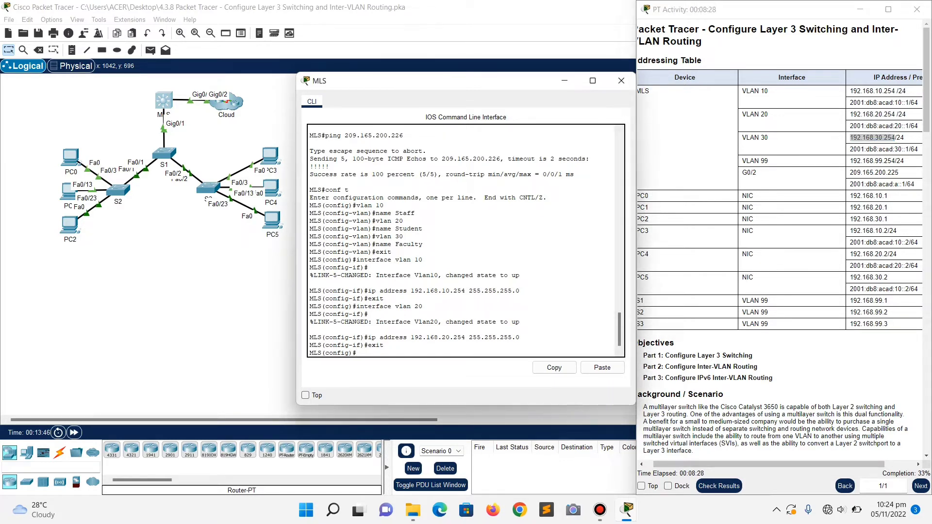
{"action": "type", "text": "interface vlan"}
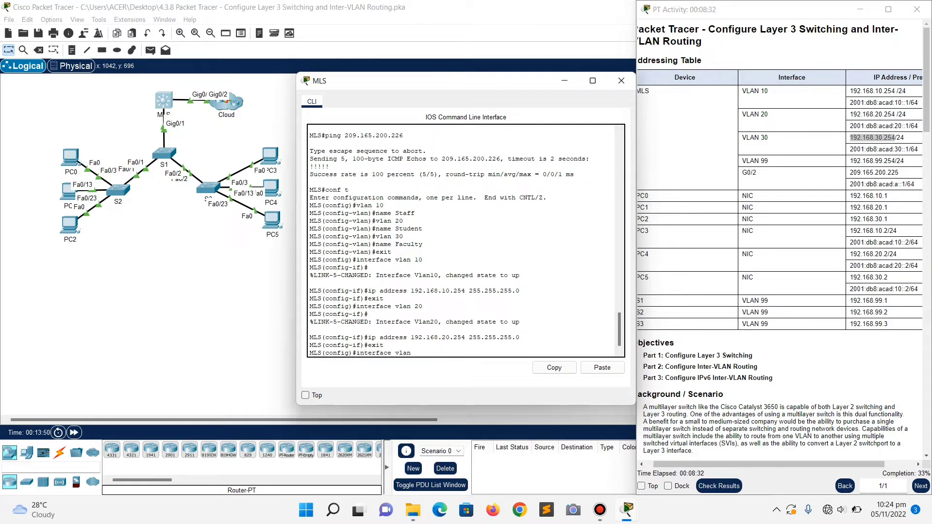
{"action": "type", "text": " 30"}
{"action": "key", "text": "Return"}
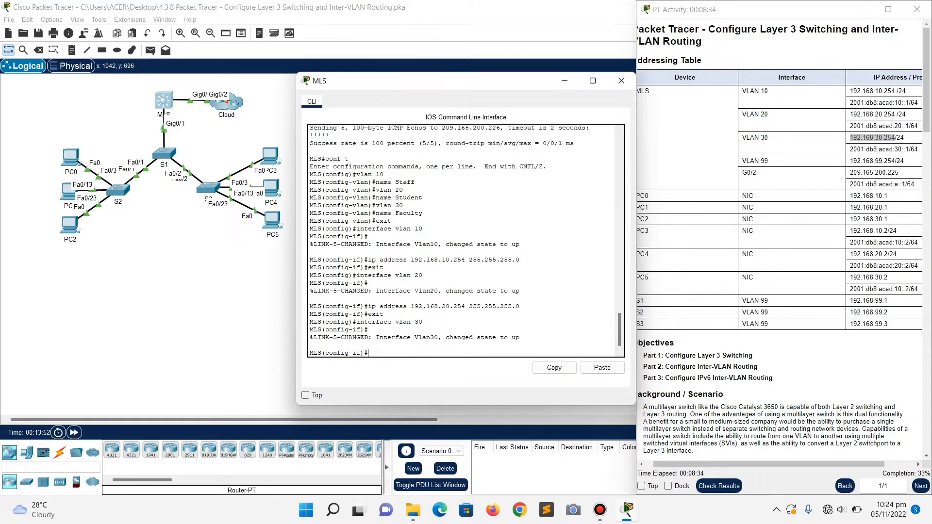
{"action": "type", "text": "ip address 192.168.30.254 255.25"}
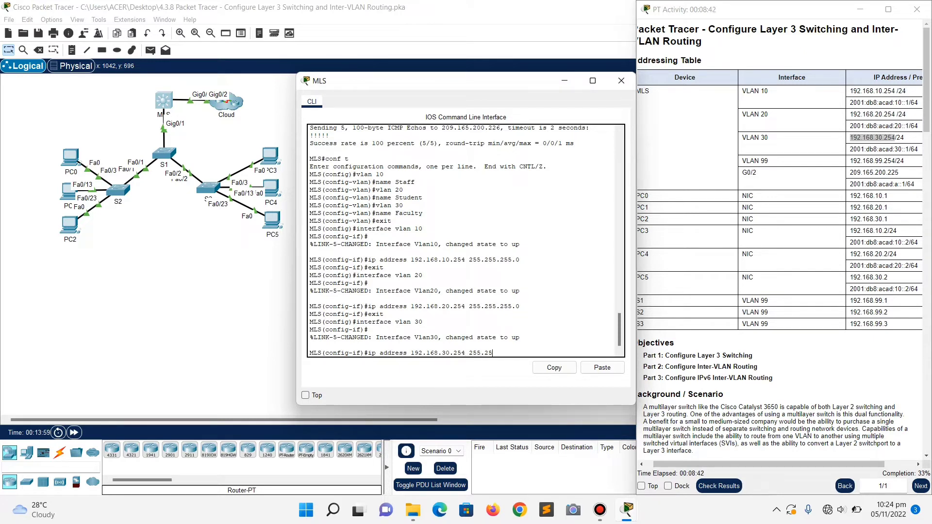
{"action": "type", "text": "5.255.0"}
{"action": "key", "text": "Return"}
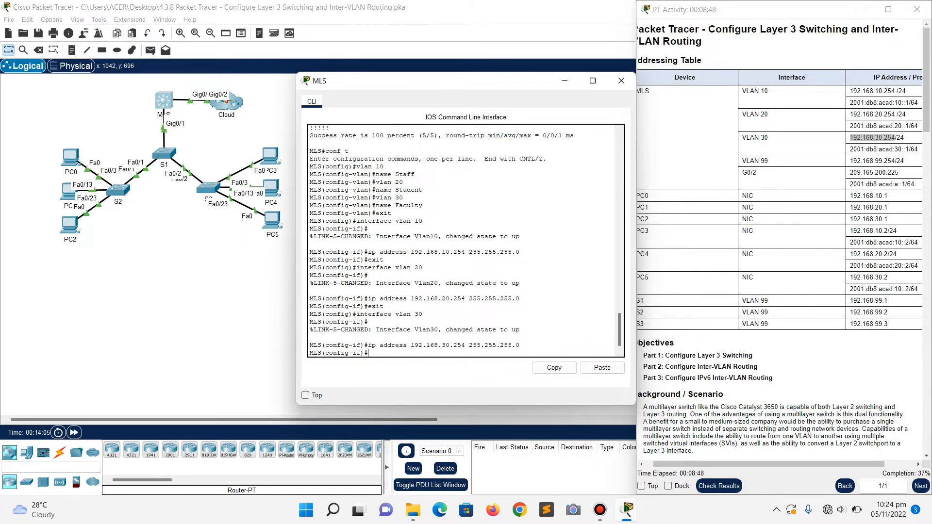
{"action": "type", "text": "exit"}
{"action": "key", "text": "Return"}
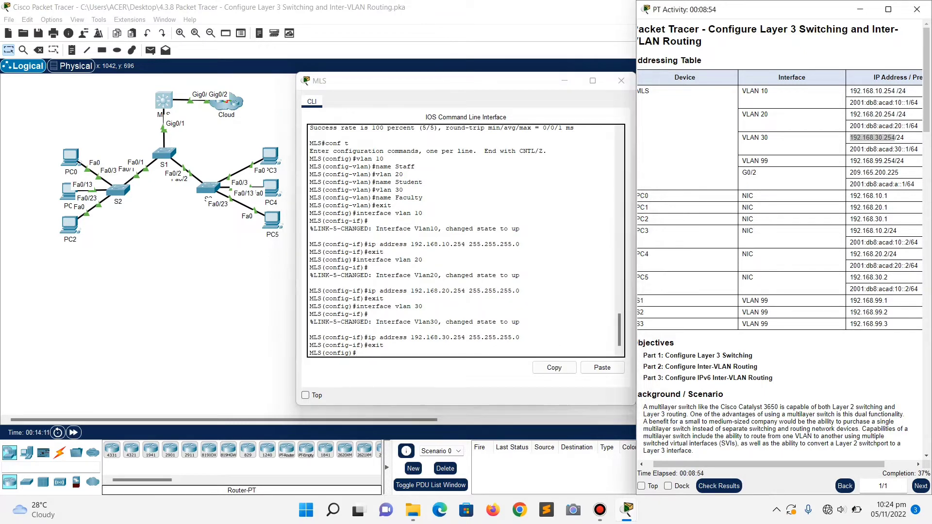
Configure the VLAN 99 interface on MLS with IP address 192.168.99.254 from the Addressing Table and mask 255.255.255.0
{"action": "left_click_drag", "start_coordinate": [850, 161], "coordinate": [894, 161]}
{"action": "key", "text": "ctrl+c"}
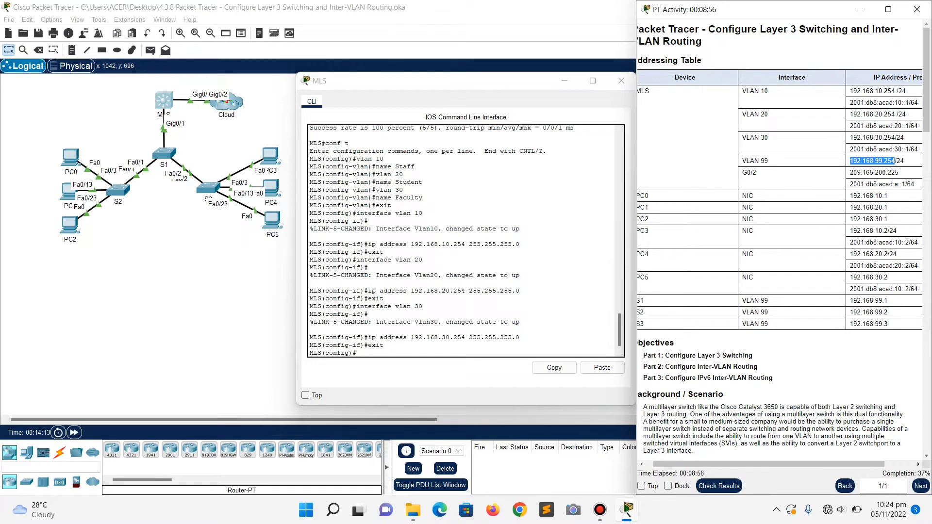
{"action": "key", "text": "alt+Tab"}
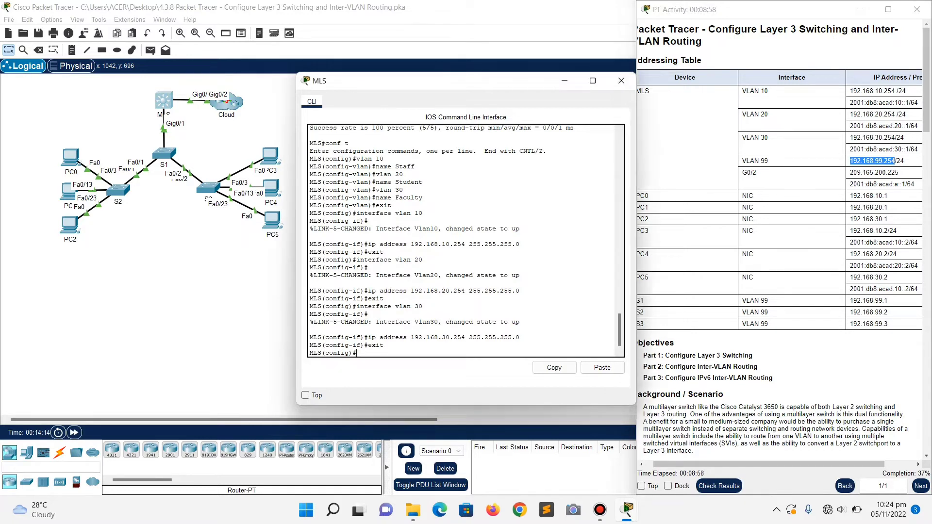
{"action": "type", "text": "interface vlan"}
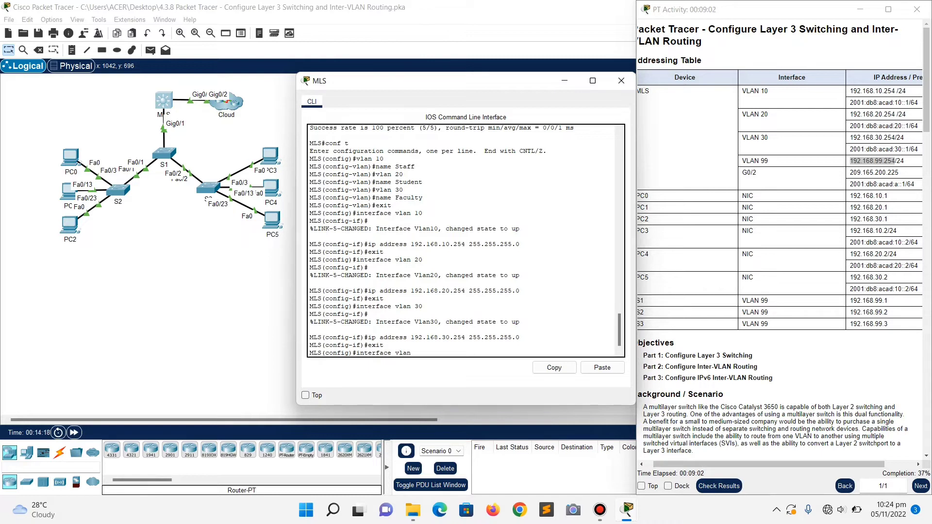
{"action": "type", "text": " 99"}
{"action": "key", "text": "Return"}
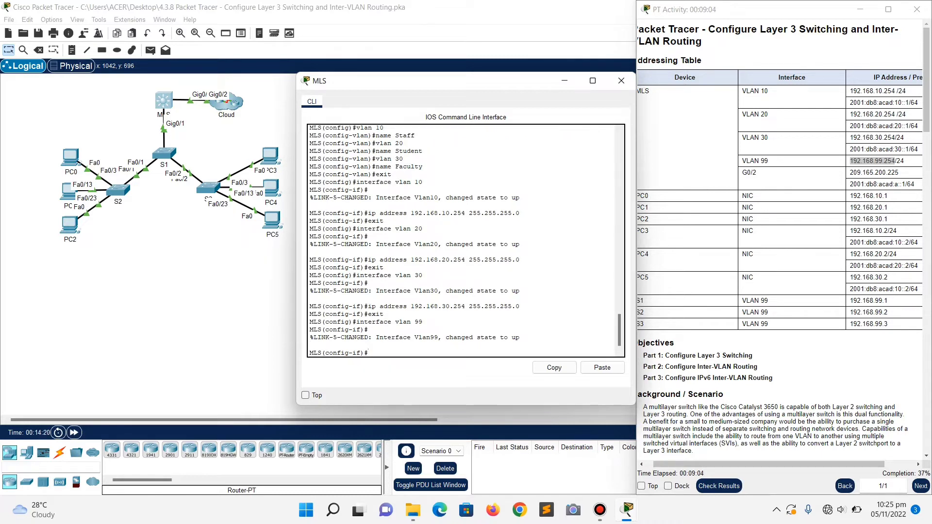
{"action": "type", "text": "ip address"}
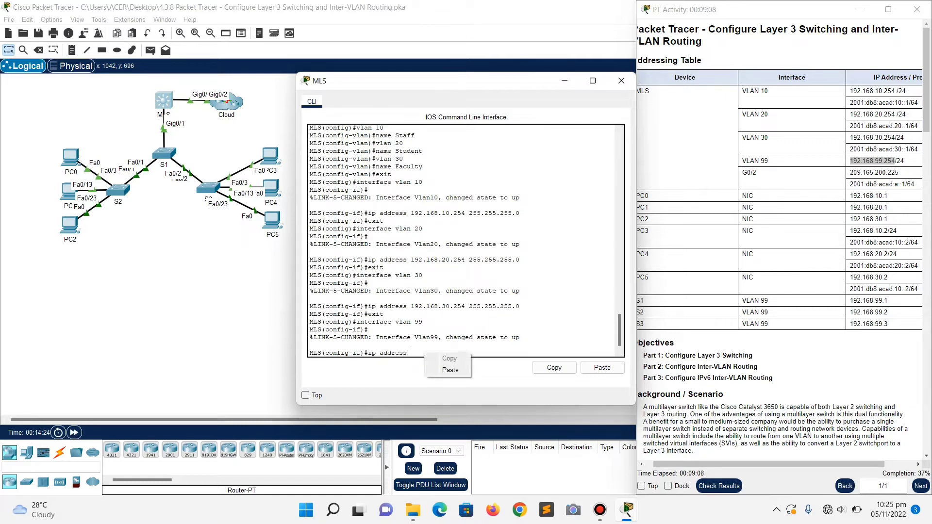
{"action": "right_click", "coordinate": [424, 352]}
{"action": "left_click", "coordinate": [447, 370]}
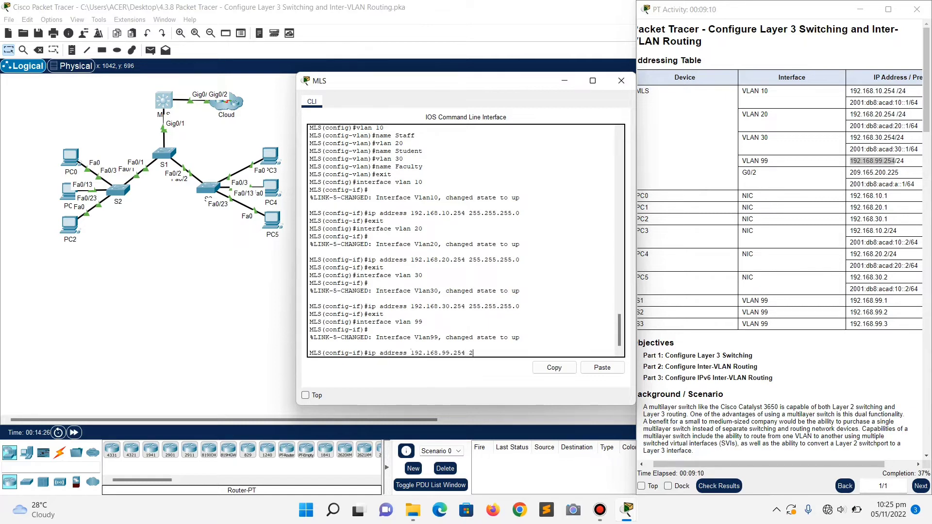
{"action": "type", "text": "255.255.255.0"}
{"action": "key", "text": "Return"}
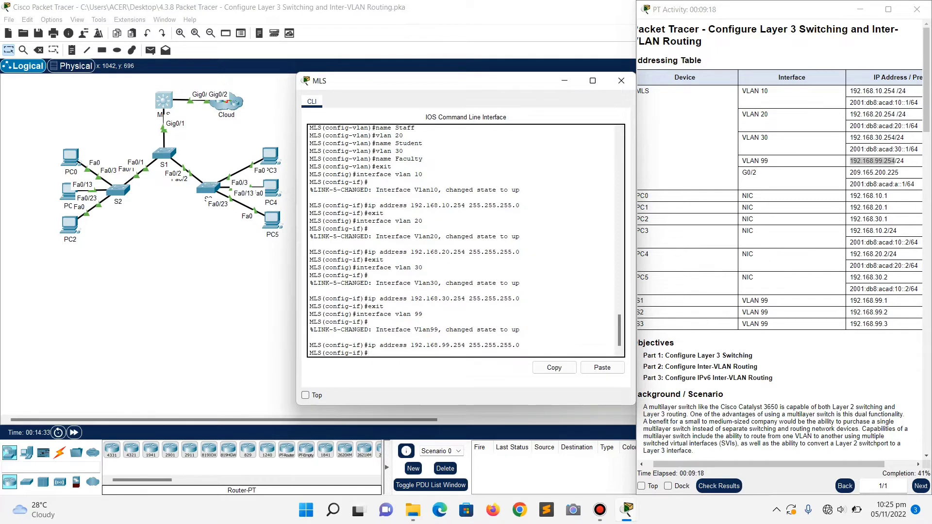
Read the Part 2 trunking steps in the activity instructions and leave interface configuration mode on MLS
{"action": "scroll", "coordinate": [781, 242], "scroll_direction": "down", "scroll_amount": 5}
{"action": "scroll", "coordinate": [781, 243], "scroll_direction": "down", "scroll_amount": 5}
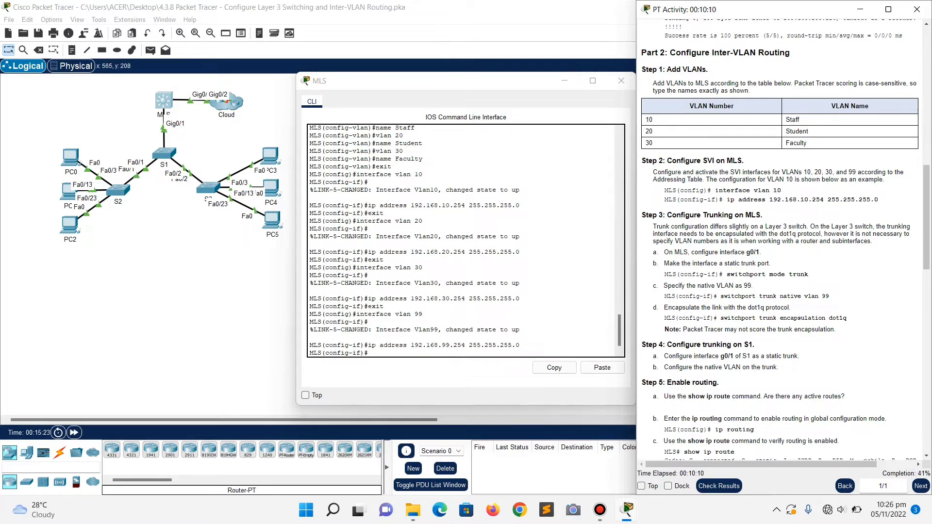
{"action": "left_click", "coordinate": [368, 353]}
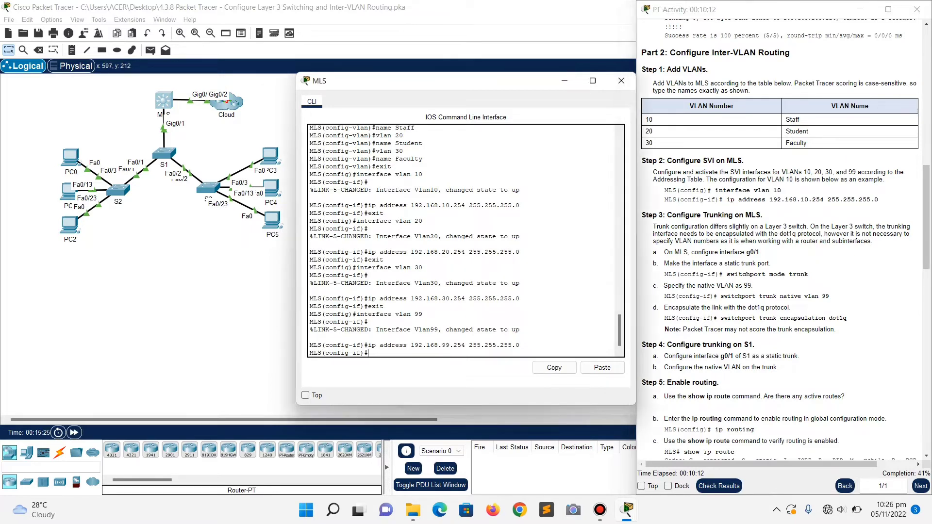
{"action": "type", "text": "exit"}
{"action": "key", "text": "Return"}
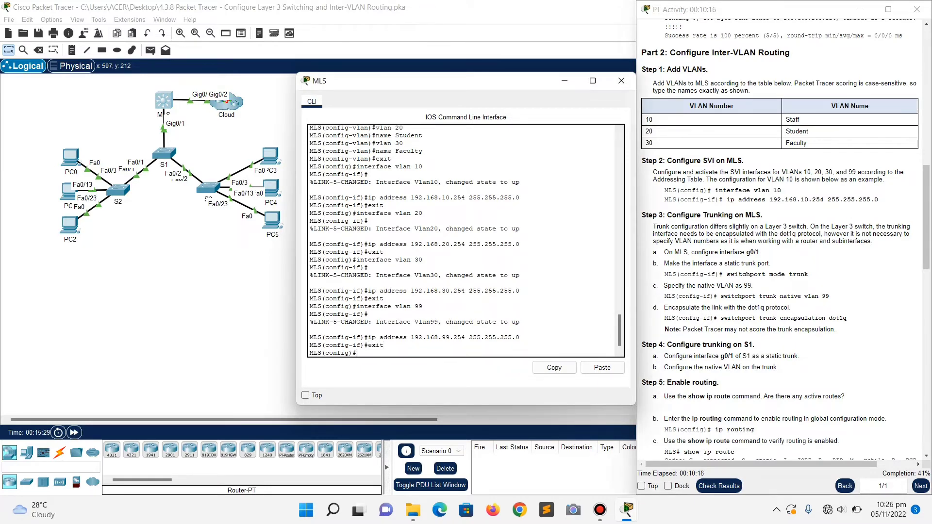
Configure interface g0/1 on MLS as a static trunk port with switchport mode trunk
{"action": "type", "text": "interface g0/1"}
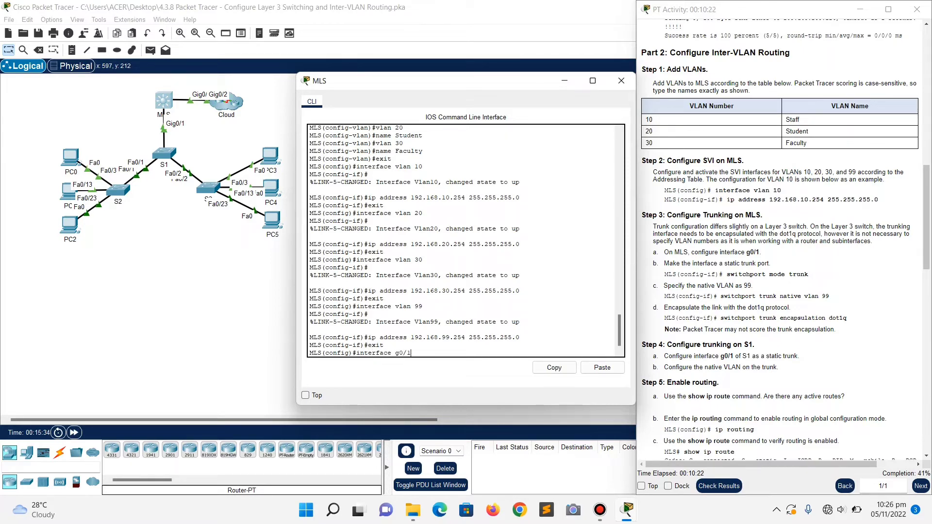
{"action": "key", "text": "Return"}
{"action": "type", "text": "swit"}
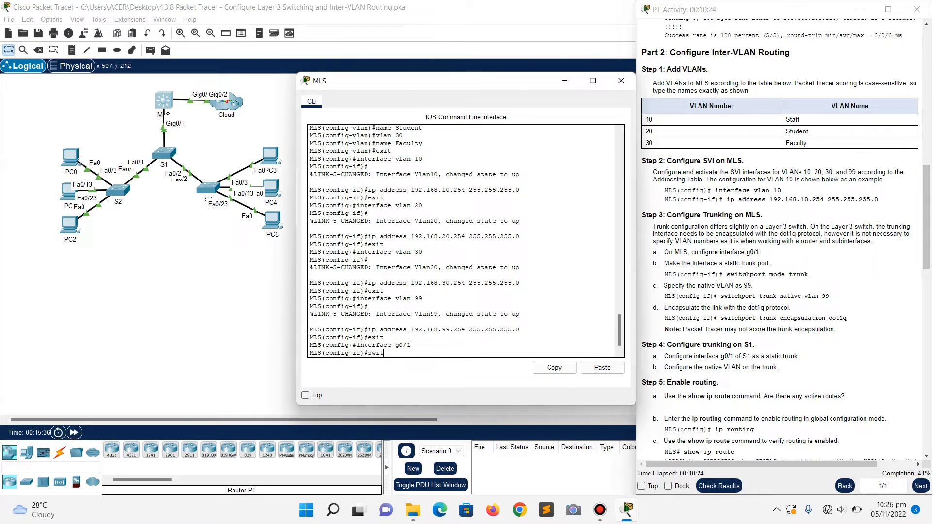
{"action": "type", "text": "chport mode trunk"}
{"action": "key", "text": "Return"}
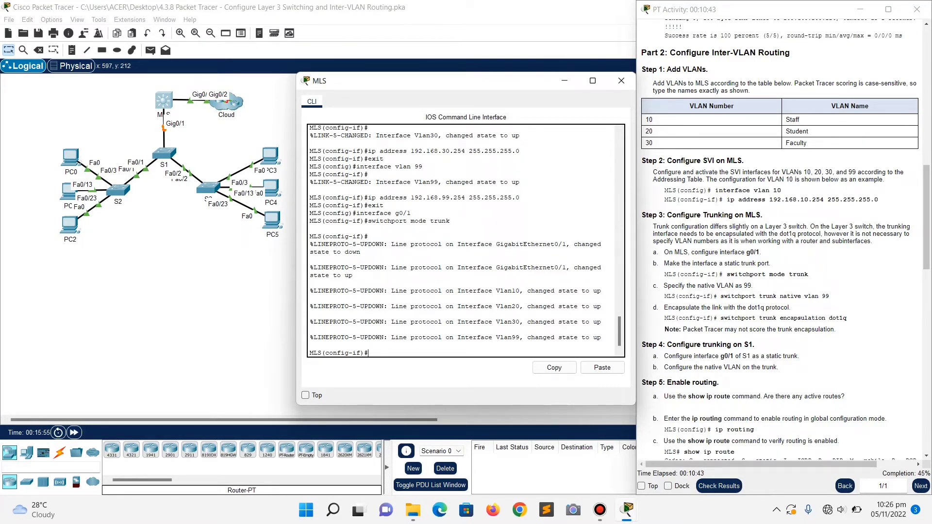
Set native VLAN 99 and dot1q encapsulation on MLS's g0/1 trunk
{"action": "type", "text": "switchport"}
{"action": "type", "text": "trunk native vlan 99"}
{"action": "key", "text": "Return"}
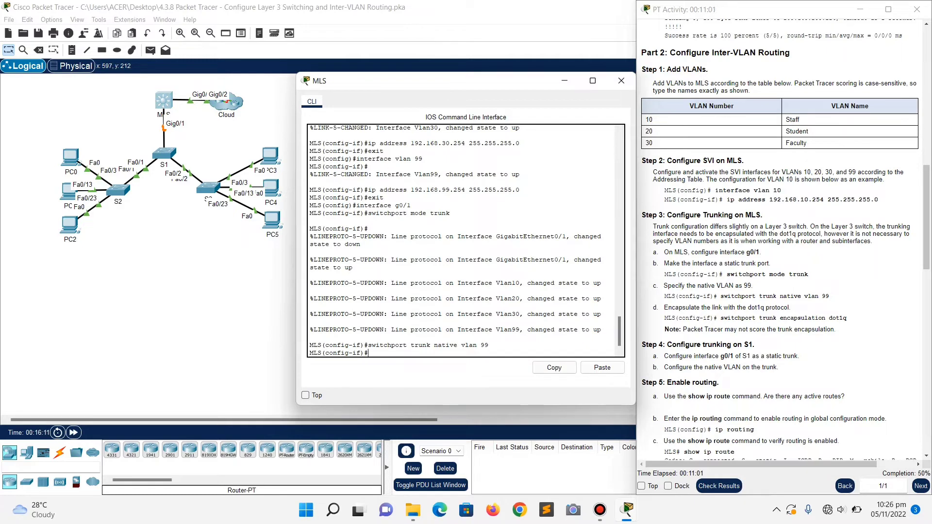
{"action": "type", "text": "switchport trunk"}
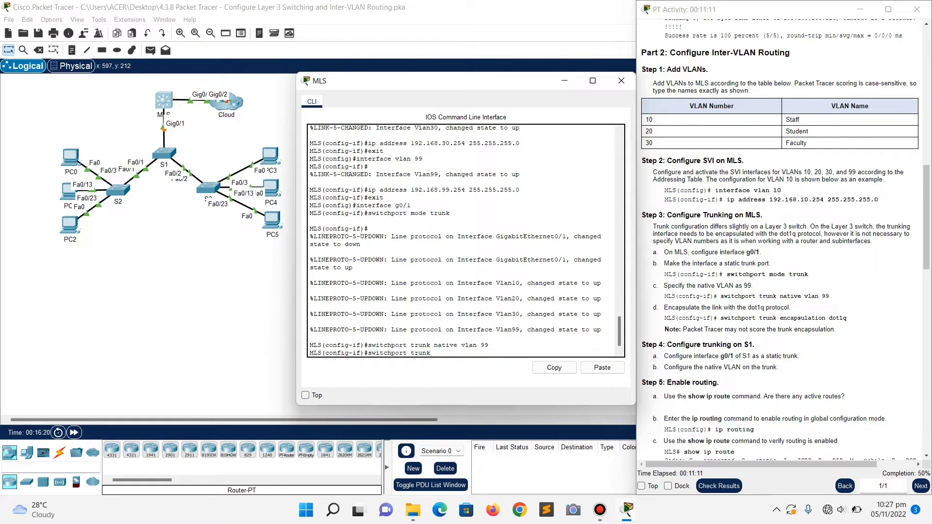
{"action": "type", "text": " encapsulation dot1q"}
{"action": "key", "text": "Return"}
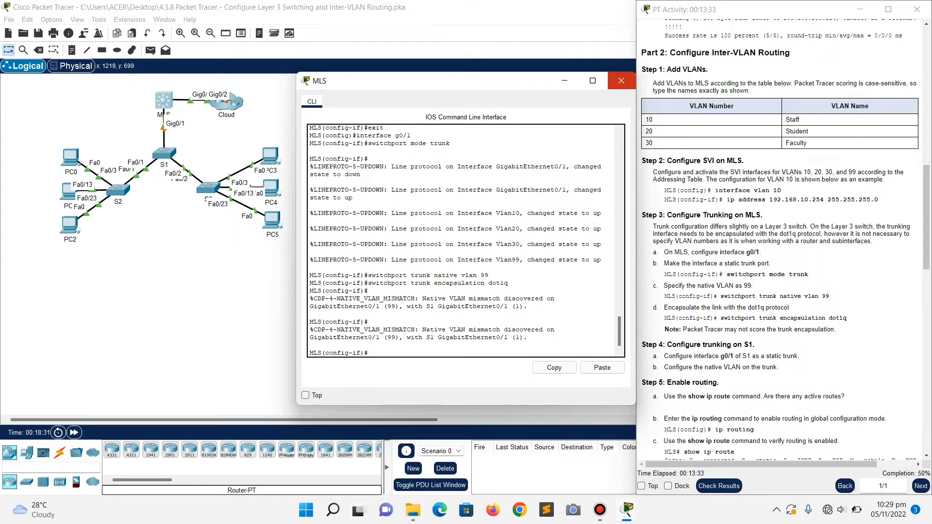
Close the MLS window, open the CLI of switch S1 and enter its global configuration mode
{"action": "left_click", "coordinate": [622, 81]}
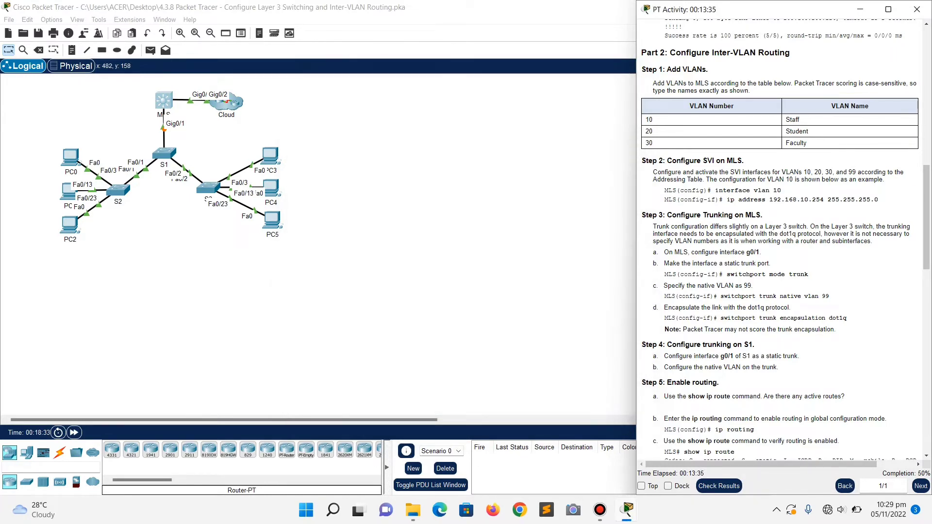
{"action": "left_click", "coordinate": [164, 153]}
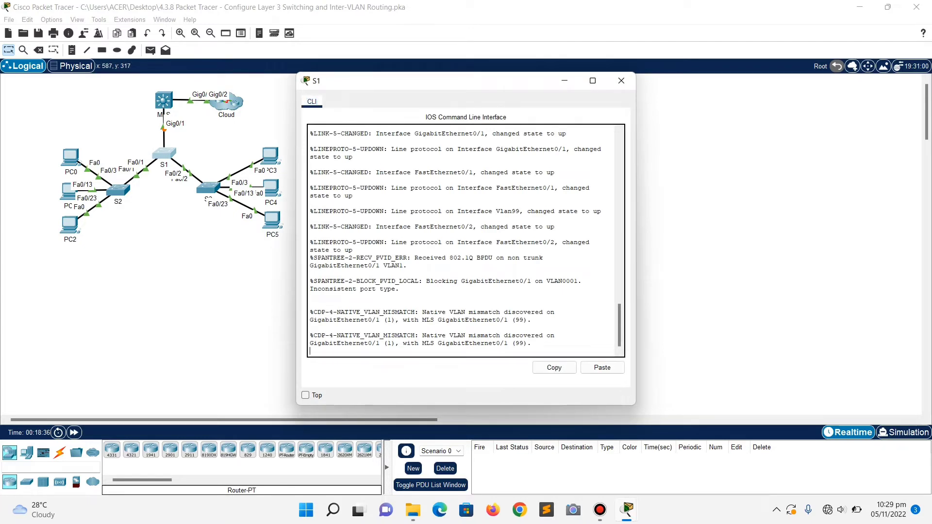
{"action": "key", "text": "Return"}
{"action": "type", "text": "enable"}
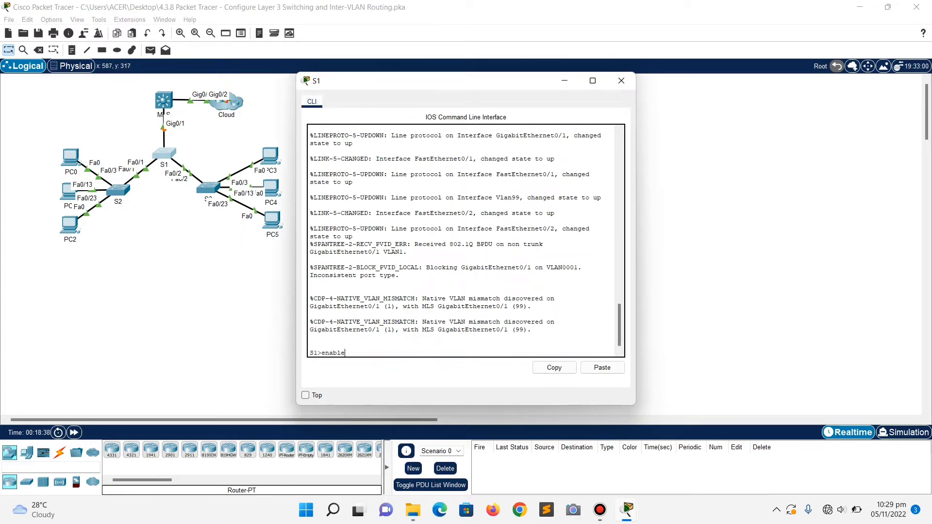
{"action": "key", "text": "Return"}
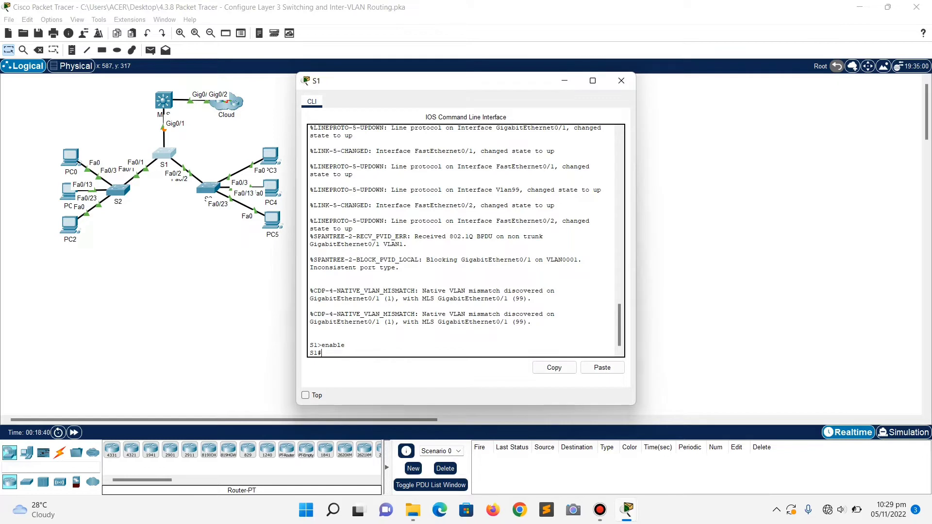
{"action": "type", "text": "conf t"}
{"action": "key", "text": "Return"}
{"action": "type", "text": "in"}
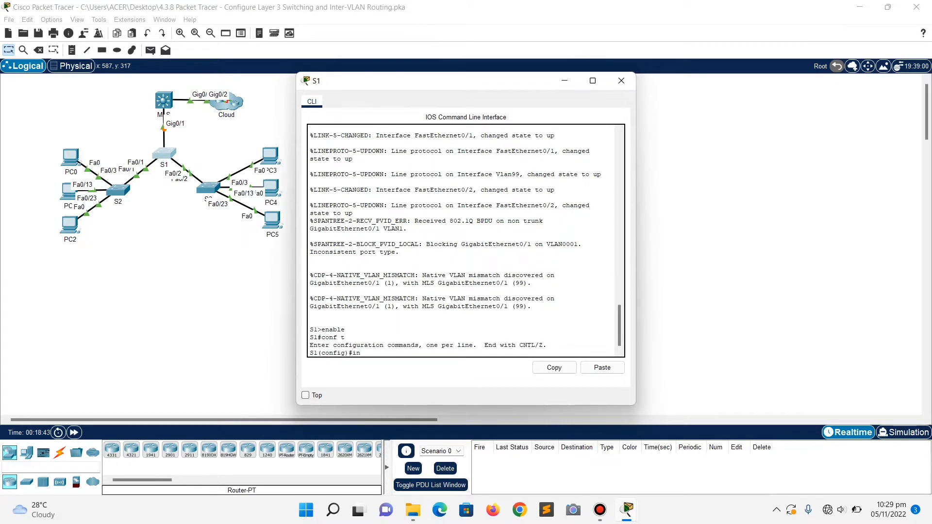
{"action": "type", "text": "te"}
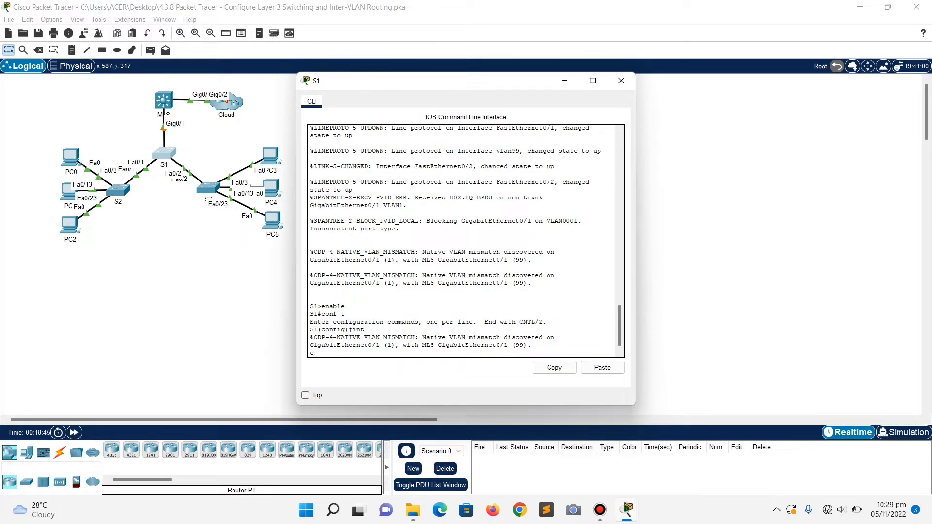
{"action": "key", "text": "Return"}
Configure interface g0/1 on S1 as a static trunk port with switchport mode trunk
{"action": "type", "text": "interf"}
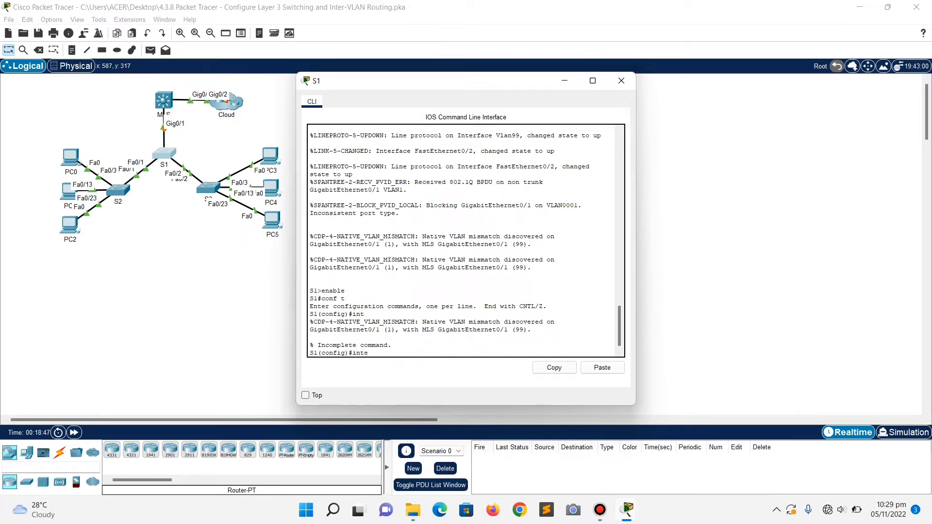
{"action": "type", "text": "ace g0/1"}
{"action": "key", "text": "Return"}
{"action": "type", "text": "switchport"}
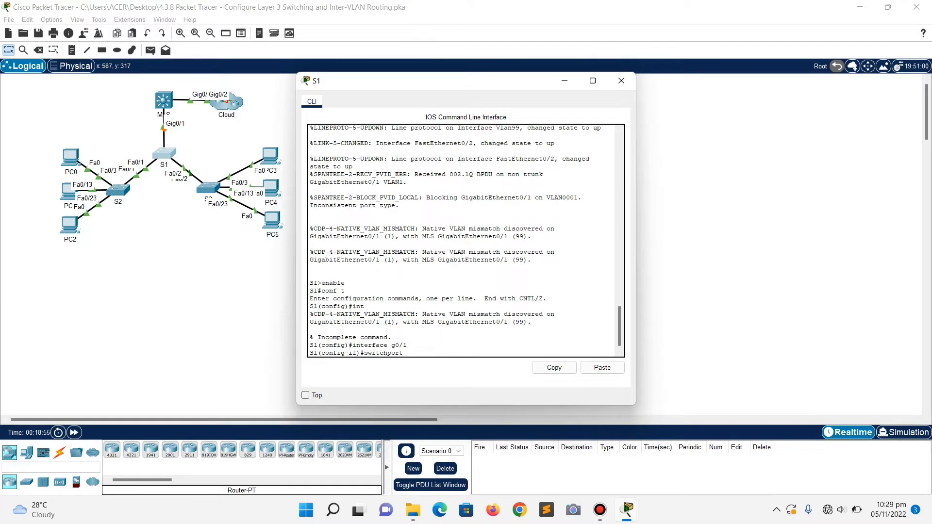
{"action": "type", "text": " mode trunk"}
{"action": "key", "text": "Return"}
Set the native VLAN of S1's g0/1 trunk to 99
{"action": "type", "text": "s"}
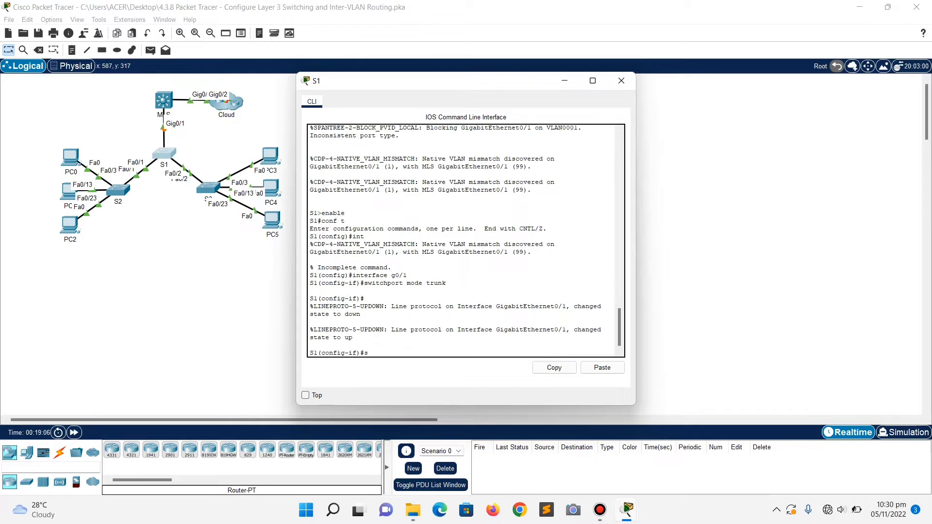
{"action": "type", "text": "witchport trunk native vl"}
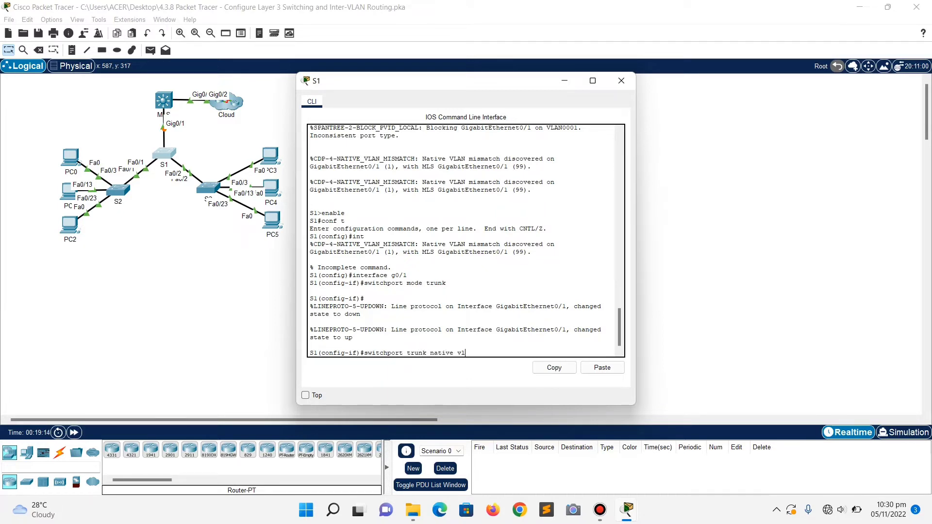
{"action": "type", "text": "an 99"}
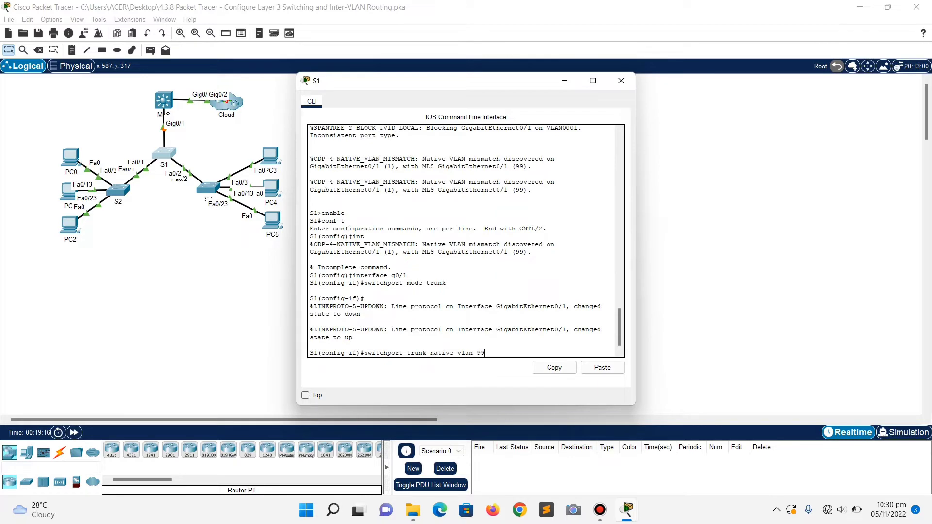
{"action": "key", "text": "Return"}
Consult the activity's routing steps, return MLS to privileged EXEC mode and display its IP routing table with show ip route
{"action": "mouse_move", "coordinate": [627, 510]}
{"action": "left_click", "coordinate": [686, 440]}
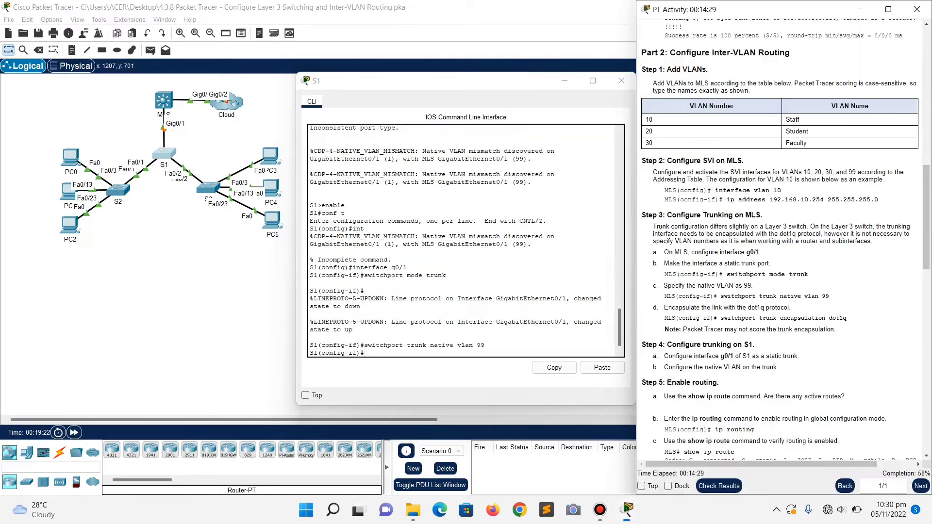
{"action": "scroll", "coordinate": [779, 238], "scroll_direction": "down", "scroll_amount": 1}
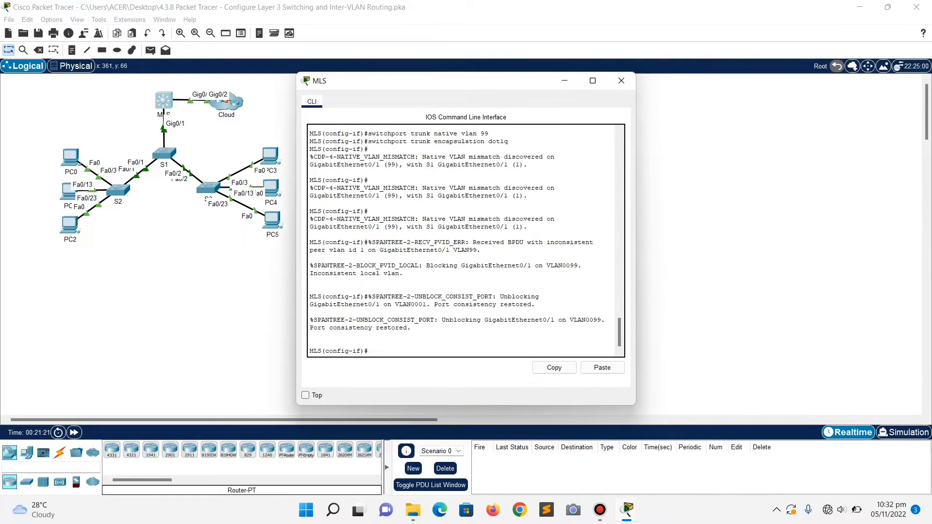
{"action": "type", "text": "end"}
{"action": "key", "text": "Return"}
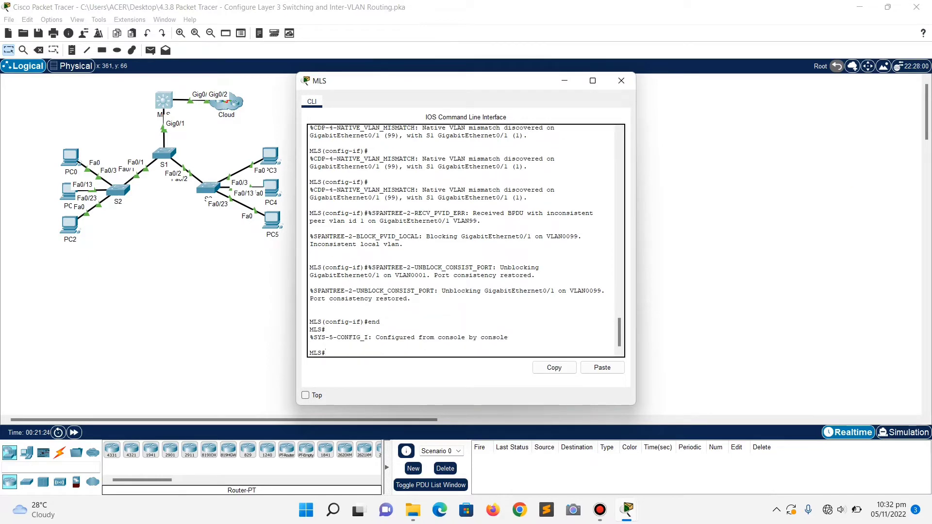
{"action": "type", "text": "show ip route"}
{"action": "key", "text": "Return"}
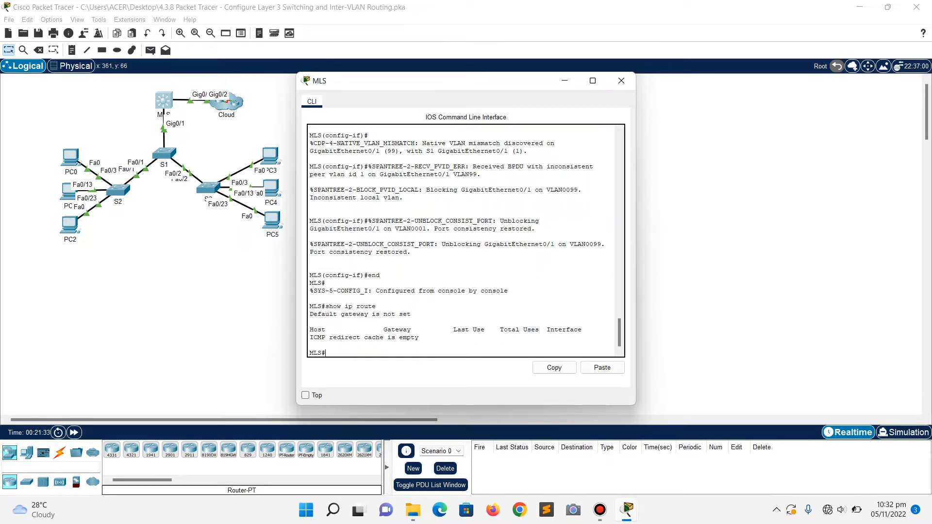
Check the Step 5 instructions and enable IP routing on MLS in global configuration mode
{"action": "mouse_move", "coordinate": [626, 510]}
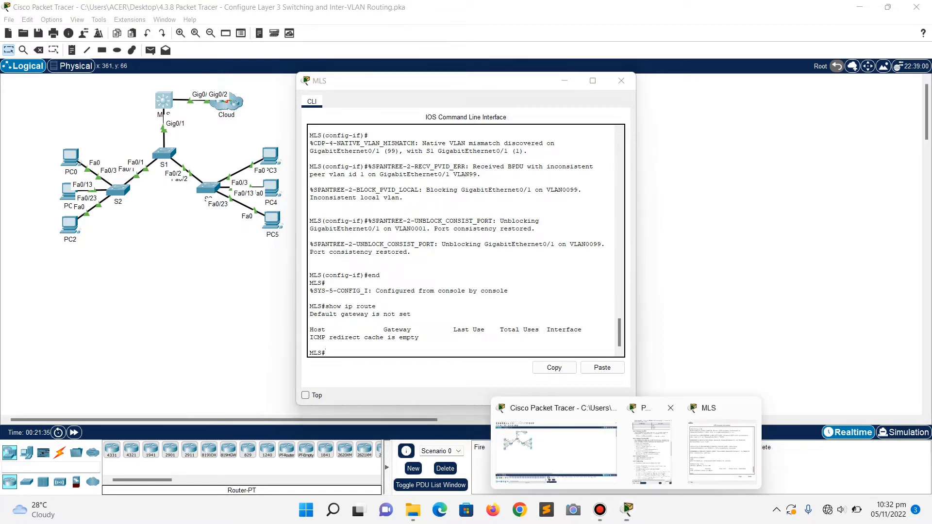
{"action": "left_click", "coordinate": [658, 433]}
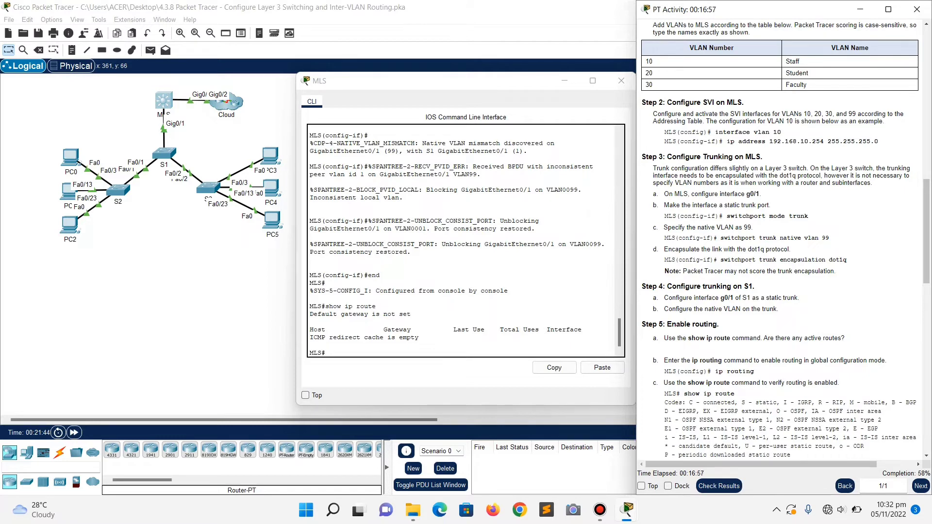
{"action": "left_click", "coordinate": [310, 345]}
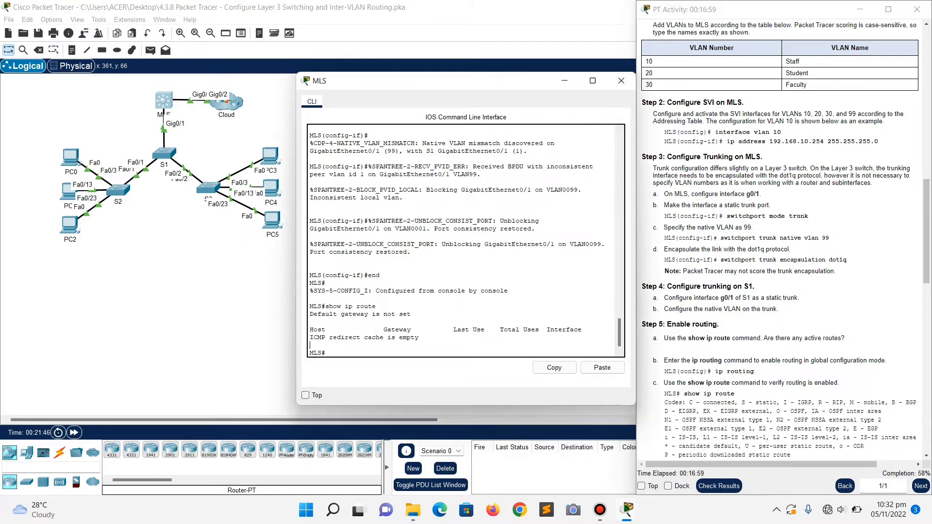
{"action": "type", "text": "conf t"}
{"action": "key", "text": "Return"}
{"action": "type", "text": "ig"}
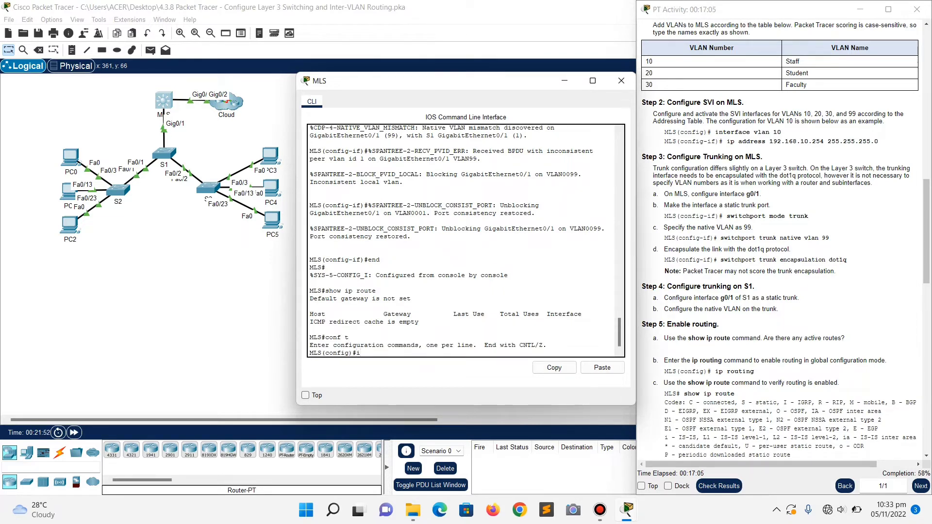
{"action": "type", "text": "p routing"}
{"action": "key", "text": "Return"}
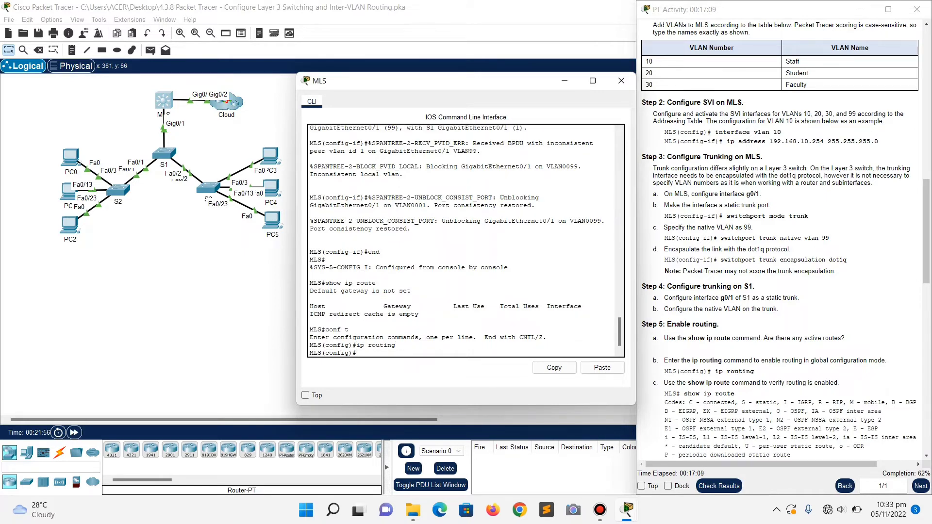
Leave global configuration mode on MLS and run show ip route to verify that routing is enabled
{"action": "type", "text": "exit"}
{"action": "key", "text": "Return"}
{"action": "type", "text": "show i"}
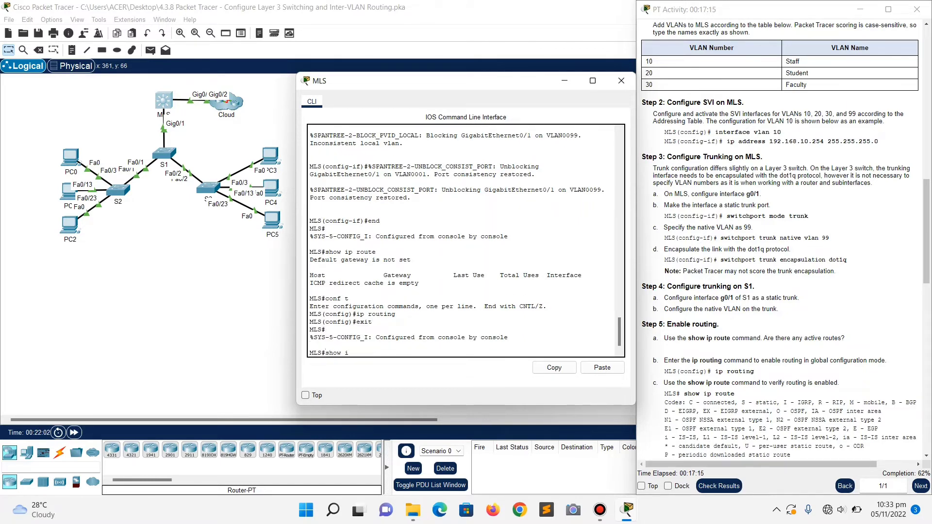
{"action": "type", "text": "p route"}
{"action": "key", "text": "Return"}
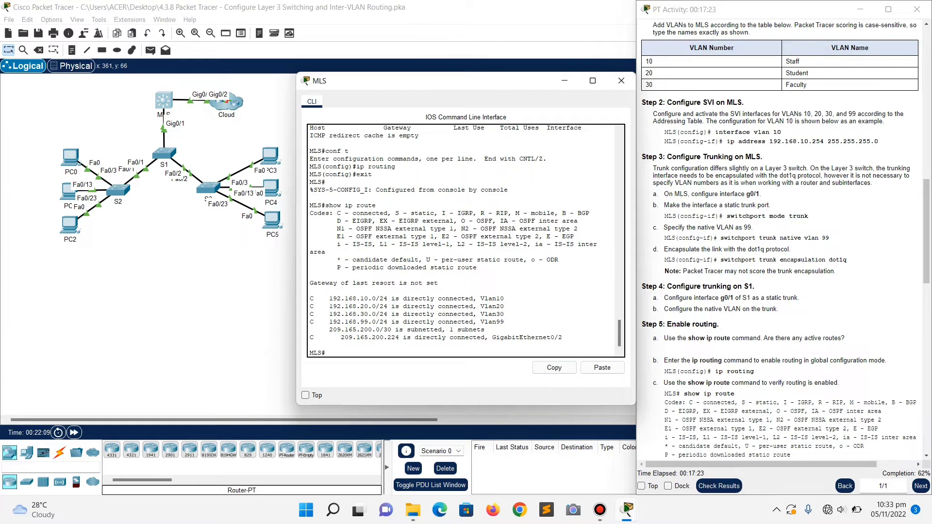
Read the Step 6 connectivity checks in the instructions and look up PC3's IPv4 address in its IP configuration
{"action": "scroll", "coordinate": [784, 238], "scroll_direction": "down", "scroll_amount": 6}
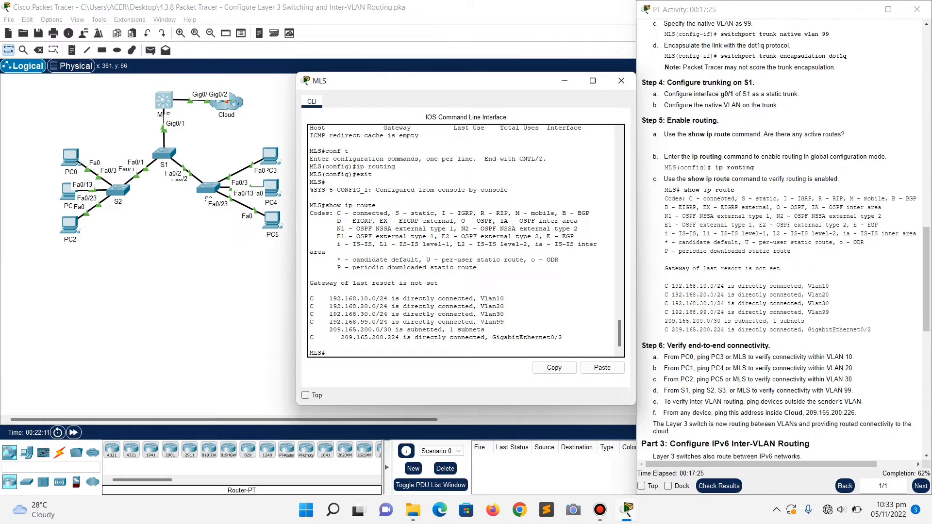
{"action": "scroll", "coordinate": [781, 238], "scroll_direction": "down", "scroll_amount": 3}
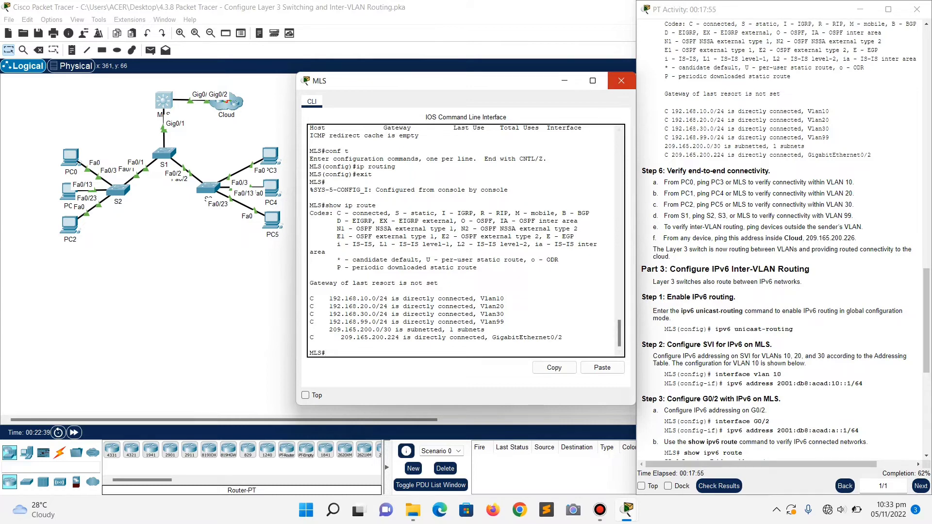
{"action": "left_click", "coordinate": [621, 81]}
{"action": "left_click", "coordinate": [269, 156]}
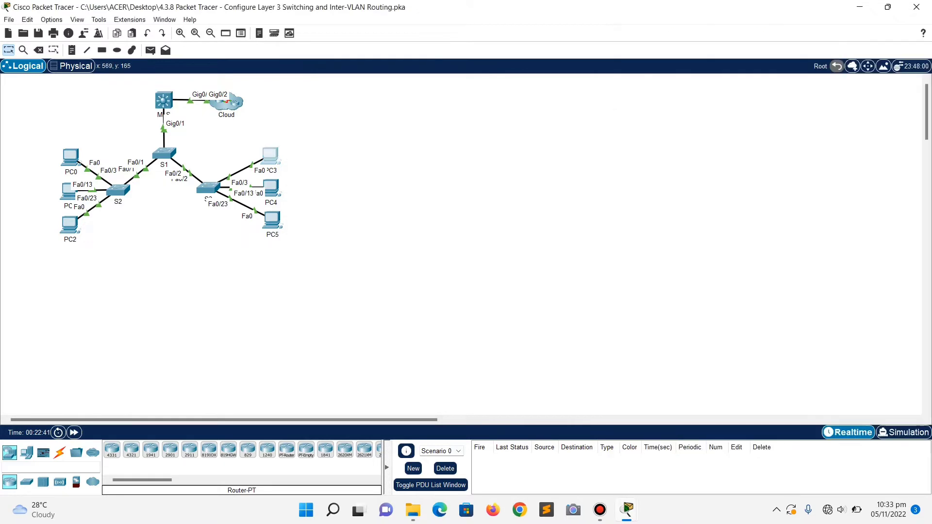
{"action": "left_click", "coordinate": [337, 141]}
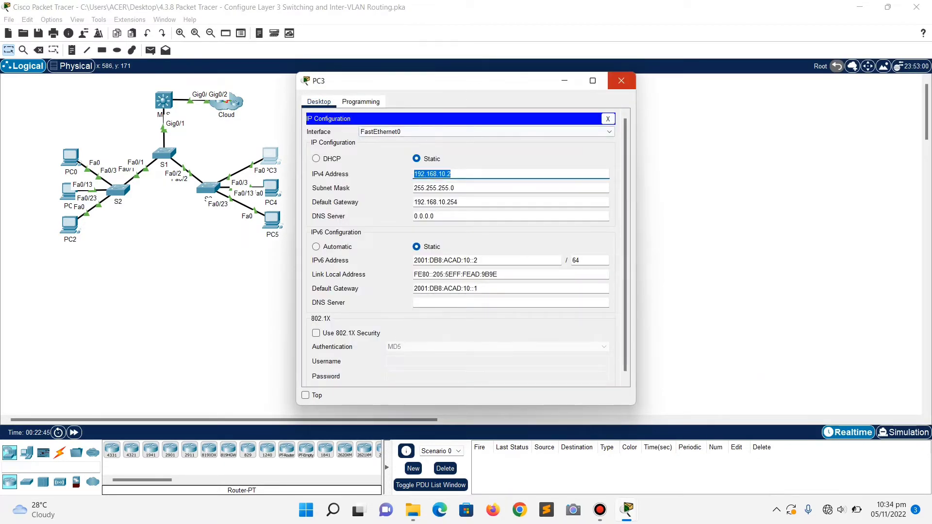
{"action": "left_click", "coordinate": [622, 81]}
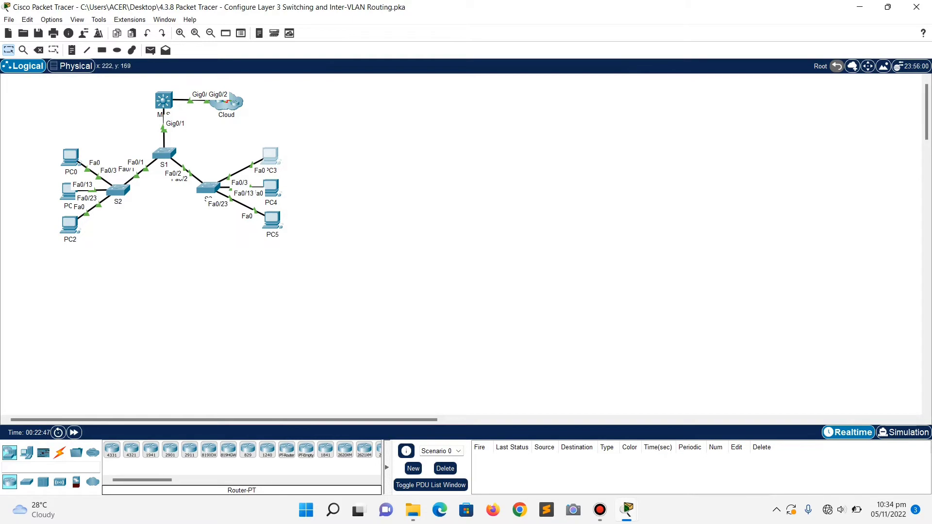
Ping PC3 at 192.168.10.2 from PC0's command prompt to test connectivity within VLAN 10, then close PC0
{"action": "left_click", "coordinate": [70, 156]}
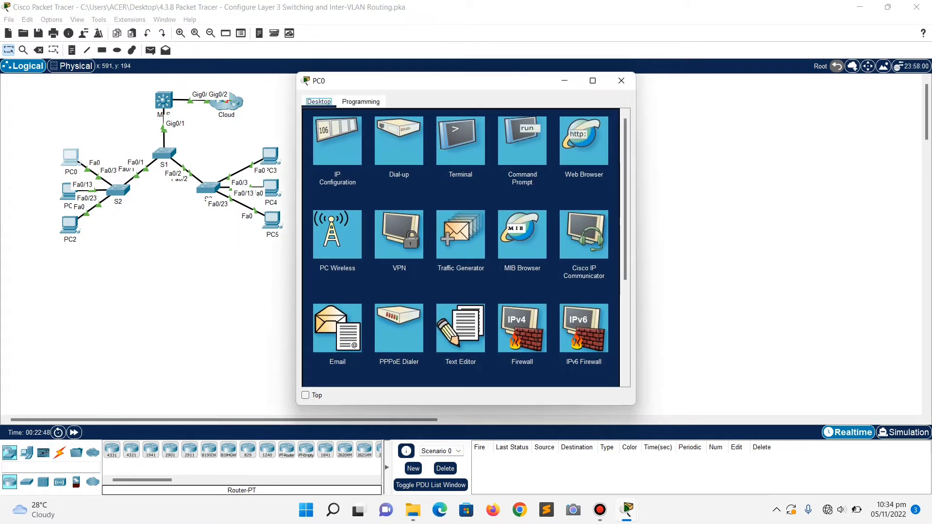
{"action": "left_click", "coordinate": [521, 141]}
{"action": "type", "text": "pi"}
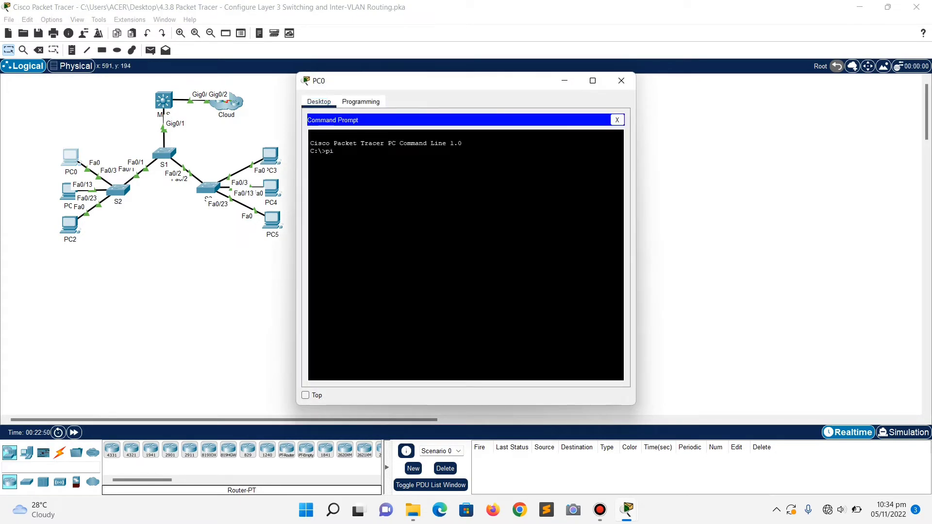
{"action": "type", "text": "ng"}
{"action": "right_click", "coordinate": [384, 155]}
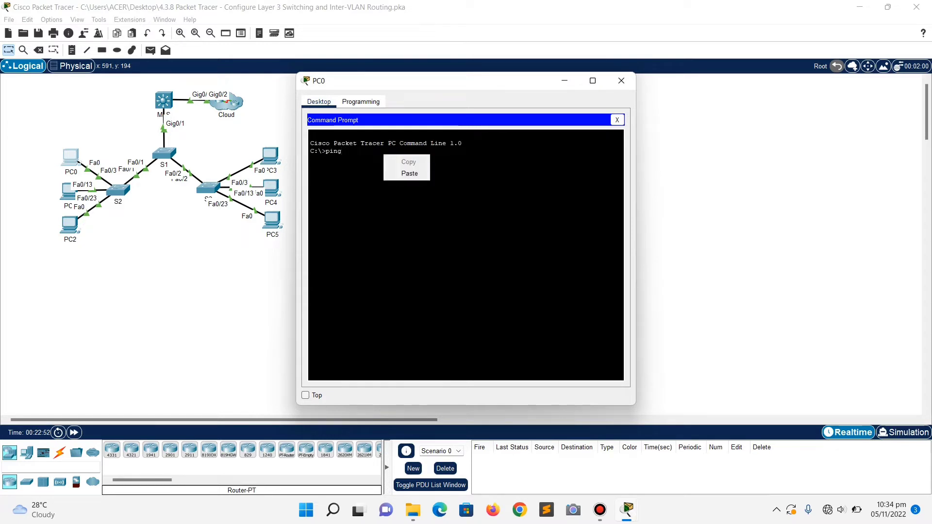
{"action": "left_click", "coordinate": [409, 173]}
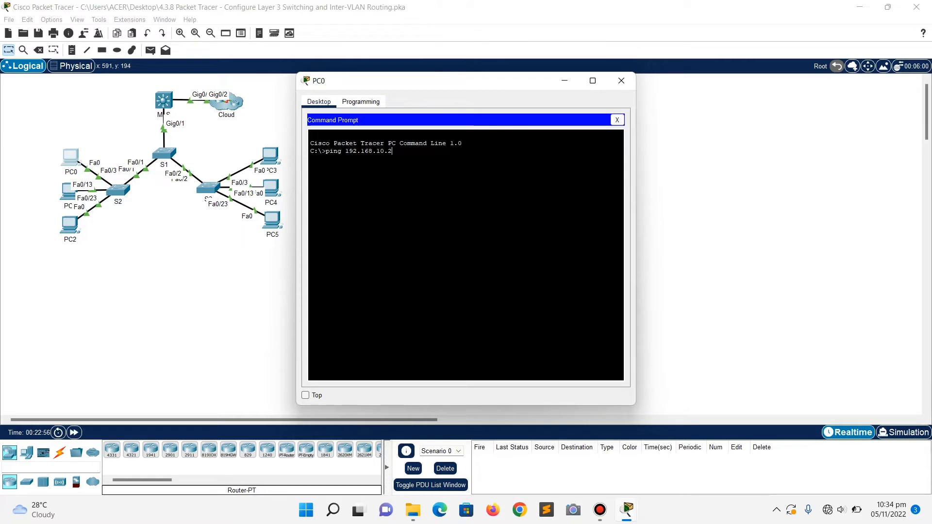
{"action": "key", "text": "Return"}
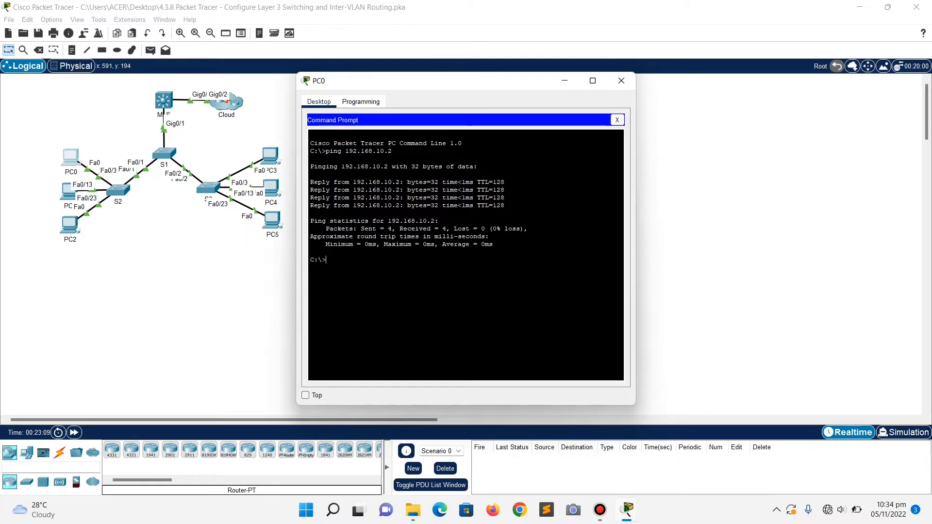
{"action": "left_click", "coordinate": [622, 81]}
Copy PC4's IPv4 address from its IP configuration and close PC4
{"action": "left_click", "coordinate": [271, 187]}
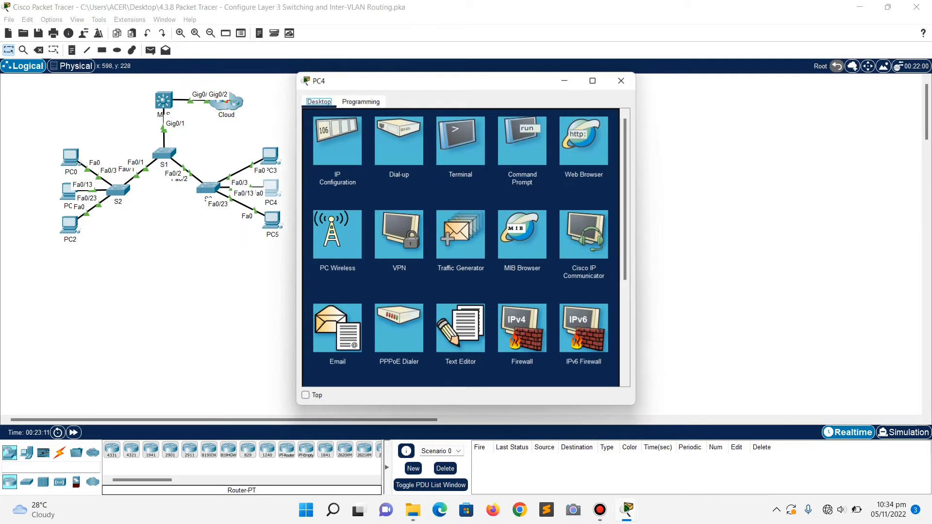
{"action": "left_click", "coordinate": [341, 137]}
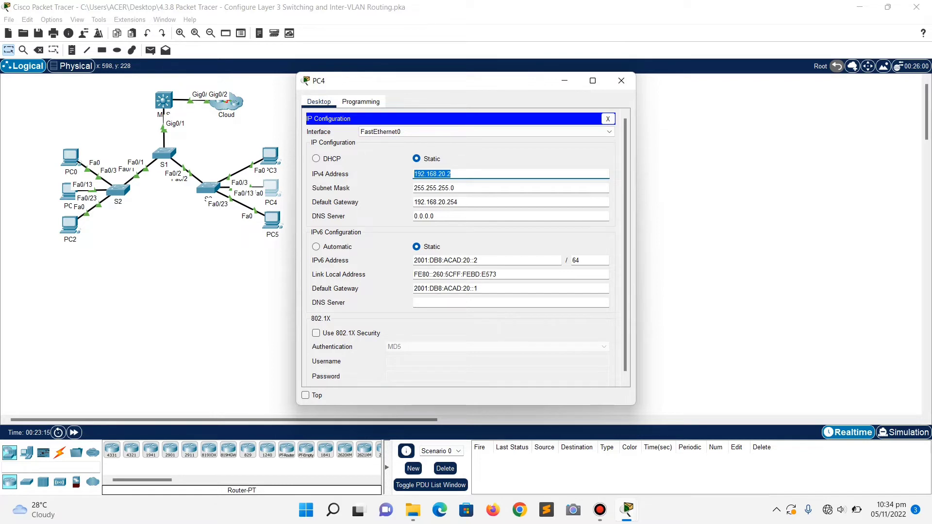
{"action": "left_click", "coordinate": [622, 81]}
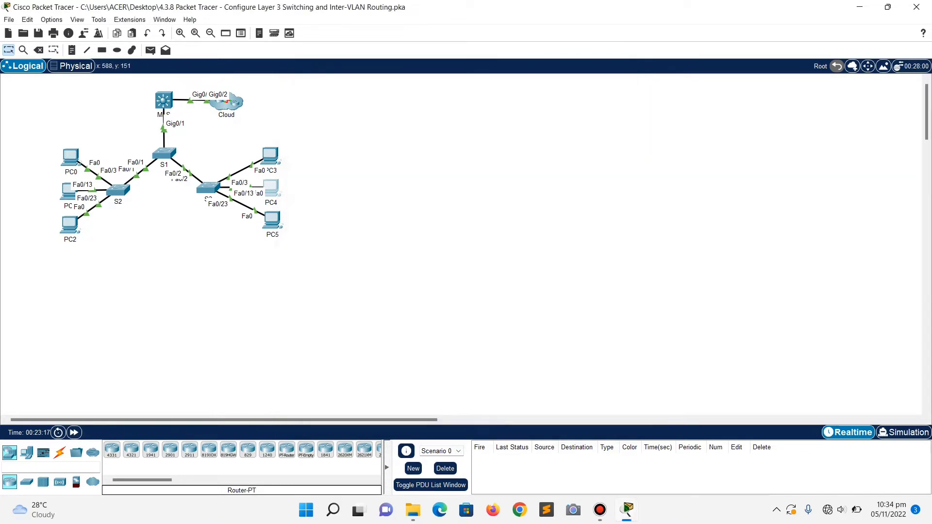
Ping PC4 at 192.168.20.2 from PC1's command prompt to test connectivity within VLAN 20
{"action": "left_click", "coordinate": [69, 190]}
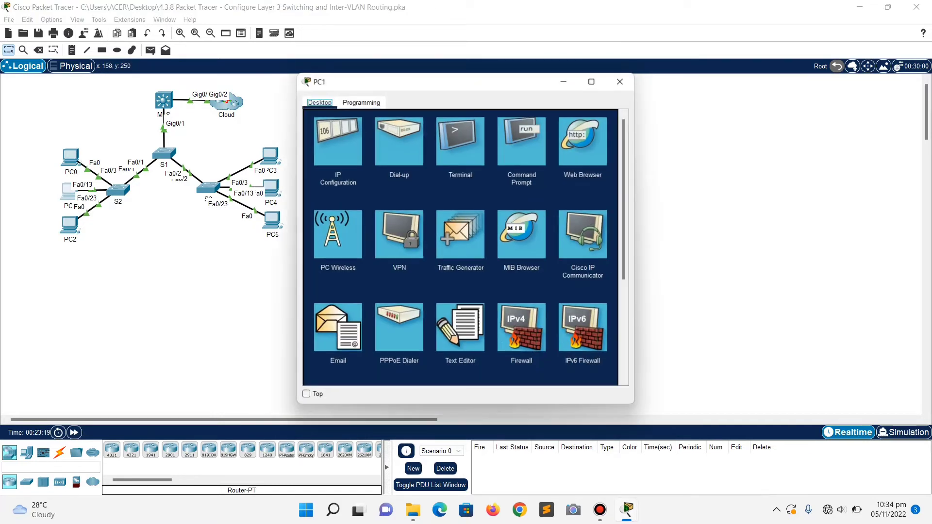
{"action": "left_click", "coordinate": [522, 141]}
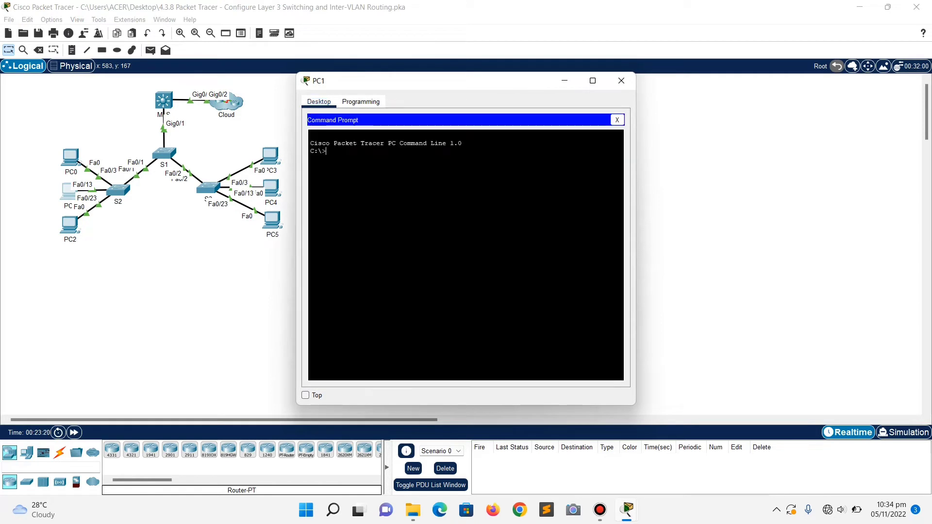
{"action": "type", "text": "ping"}
{"action": "right_click", "coordinate": [357, 152]}
{"action": "left_click", "coordinate": [379, 170]}
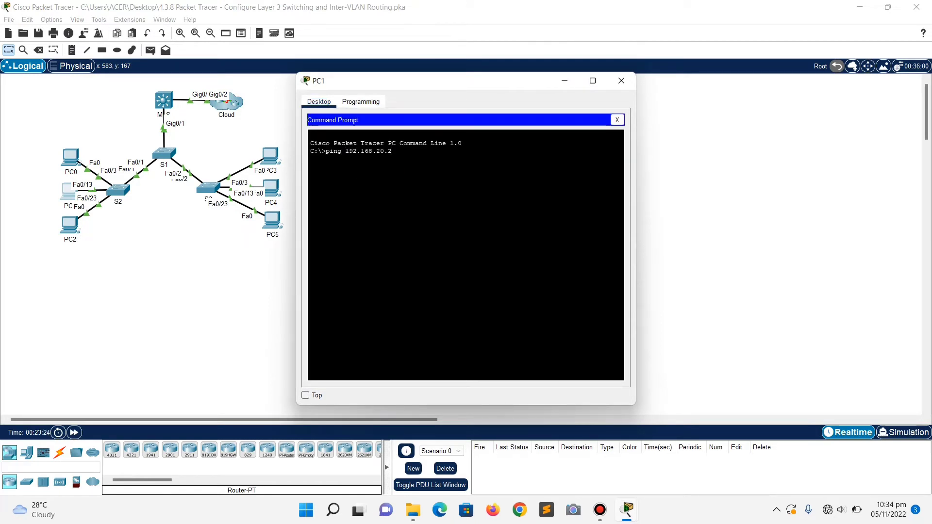
{"action": "key", "text": "Return"}
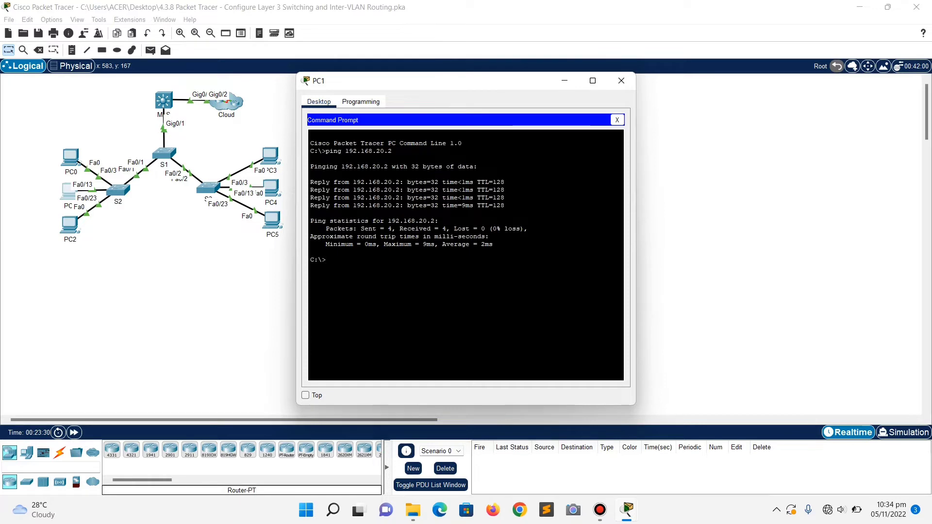
{"action": "left_click", "coordinate": [621, 80]}
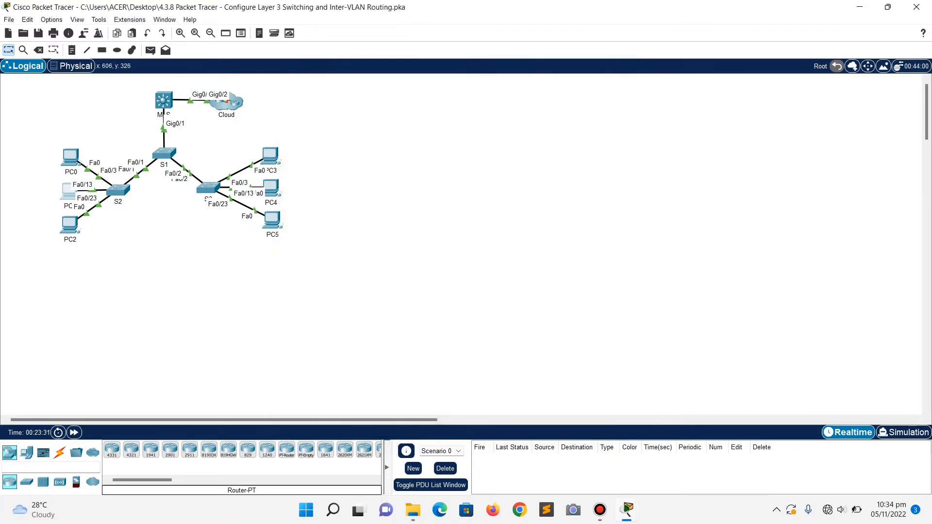
Copy PC5's IPv4 address from its IP configuration and close PC5
{"action": "left_click", "coordinate": [272, 219]}
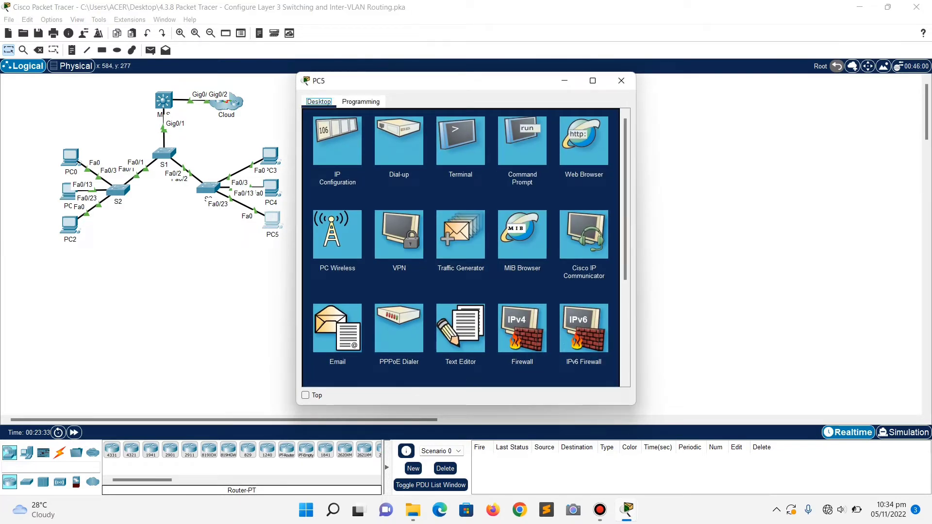
{"action": "left_click", "coordinate": [337, 141]}
{"action": "left_click_drag", "start_coordinate": [452, 174], "coordinate": [413, 173]}
{"action": "key", "text": "ctrl+c"}
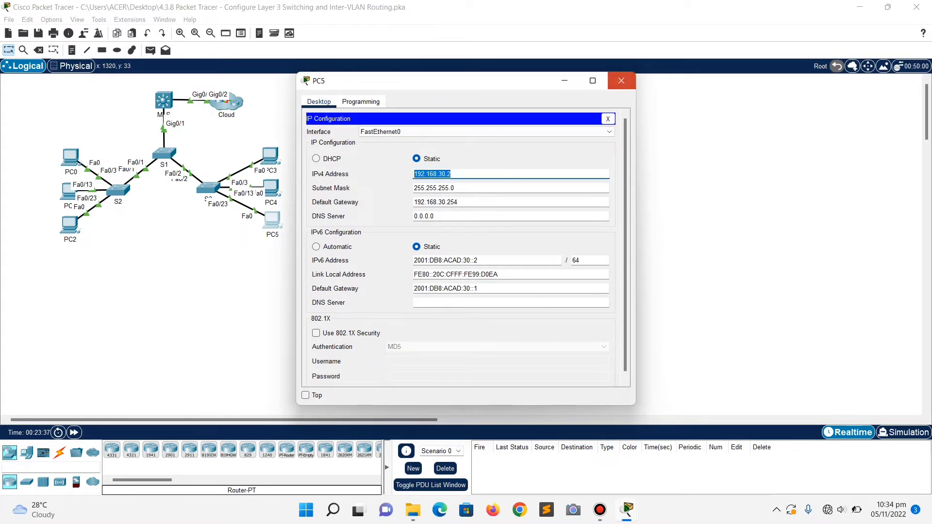
{"action": "left_click", "coordinate": [620, 81]}
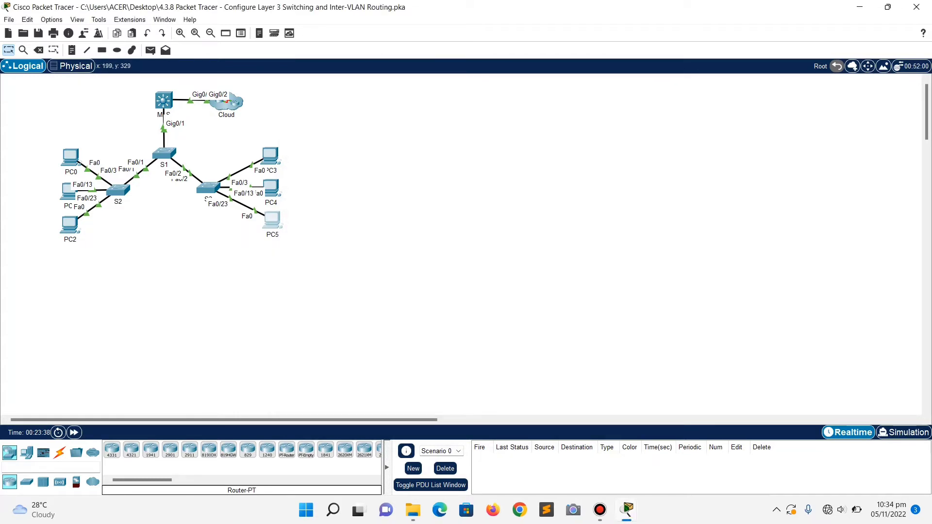
Ping PC5 at 192.168.30.2 from PC2's command prompt to test connectivity within VLAN 30
{"action": "left_click", "coordinate": [70, 224]}
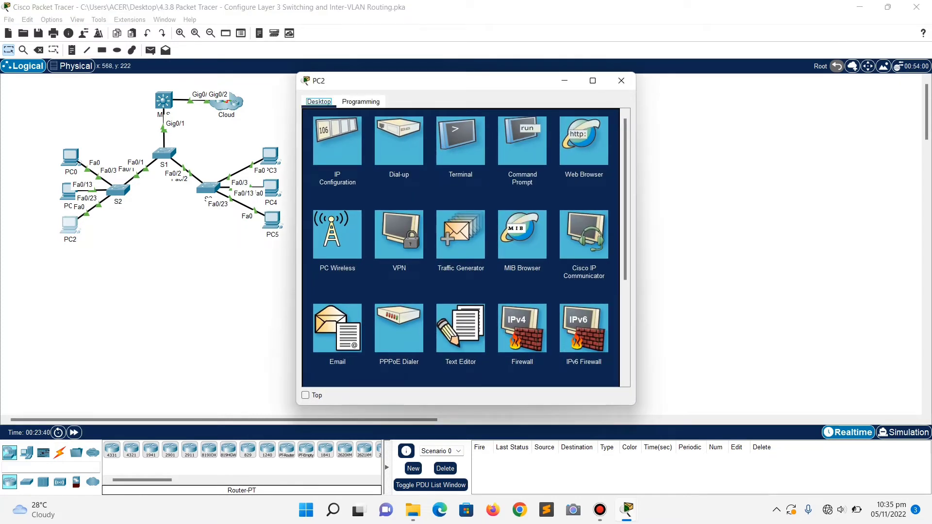
{"action": "left_click", "coordinate": [521, 140]}
{"action": "type", "text": "pi"}
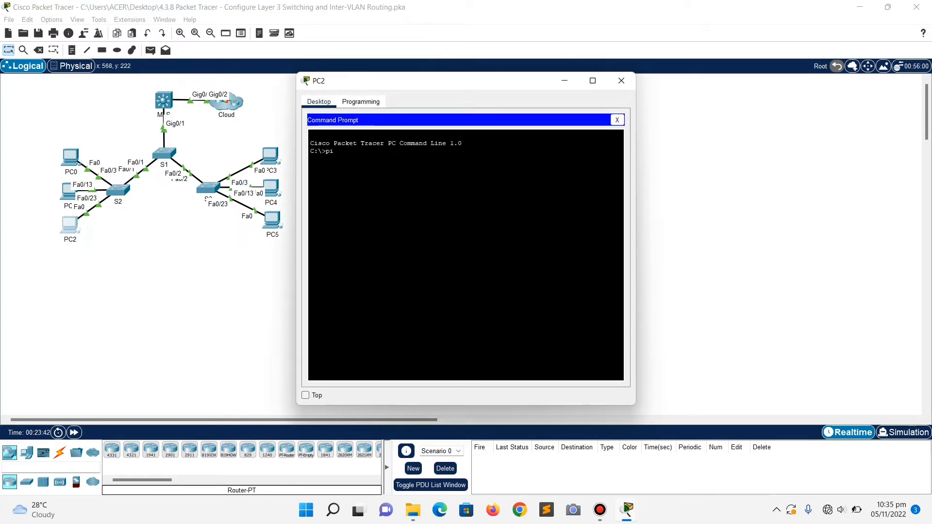
{"action": "type", "text": "ng"}
{"action": "right_click", "coordinate": [397, 157]}
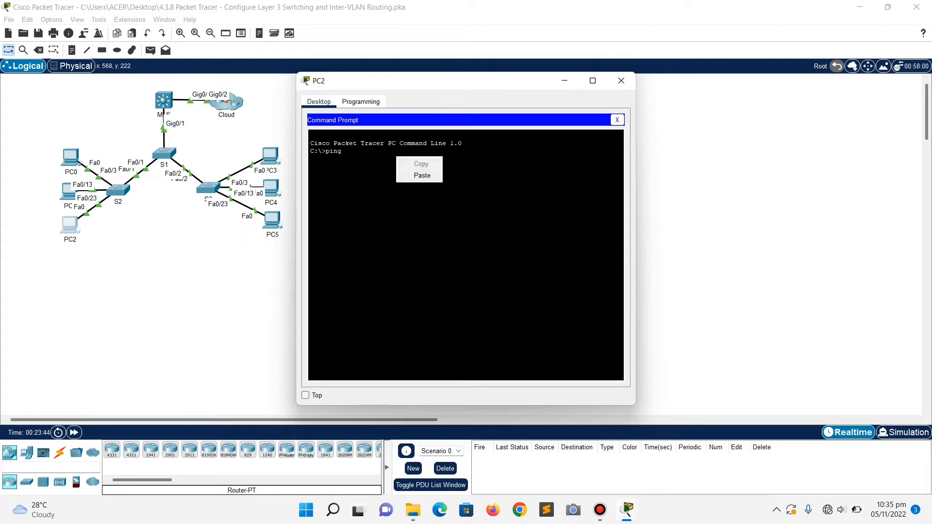
{"action": "left_click", "coordinate": [422, 176]}
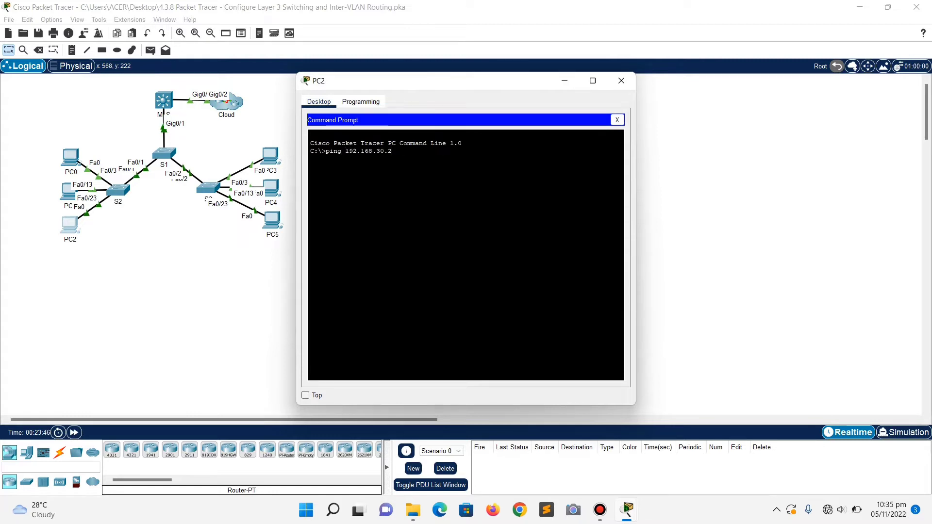
{"action": "key", "text": "Return"}
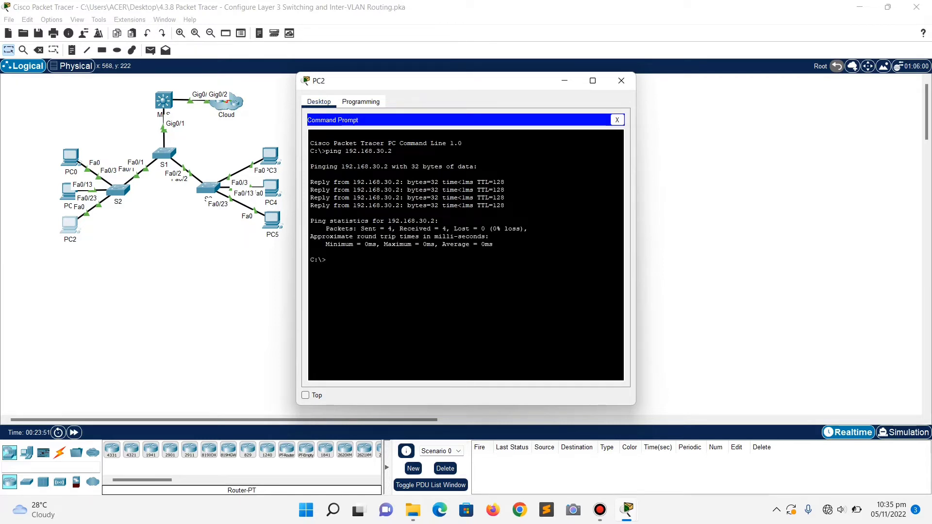
{"action": "left_click", "coordinate": [621, 80]}
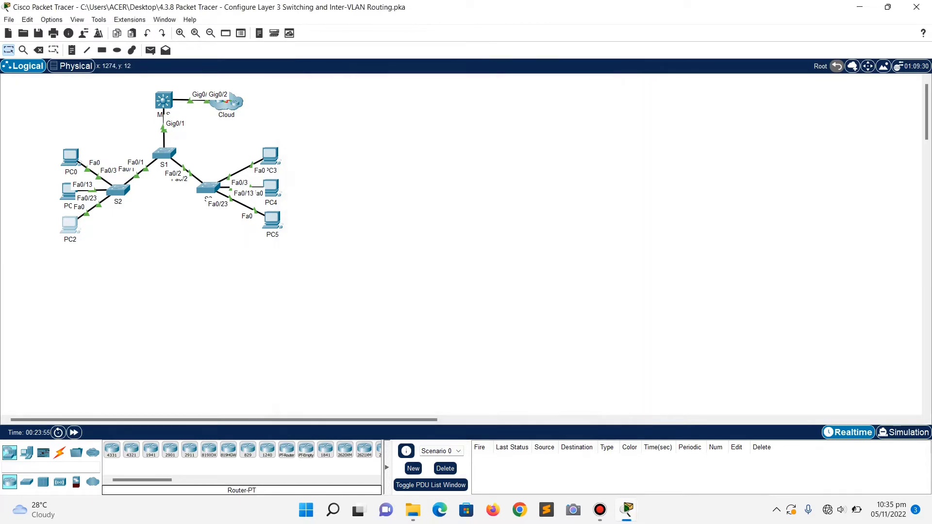
Check the remaining Step 6 connectivity tests in the activity instructions and enter privileged EXEC mode on S2
{"action": "mouse_move", "coordinate": [627, 511]}
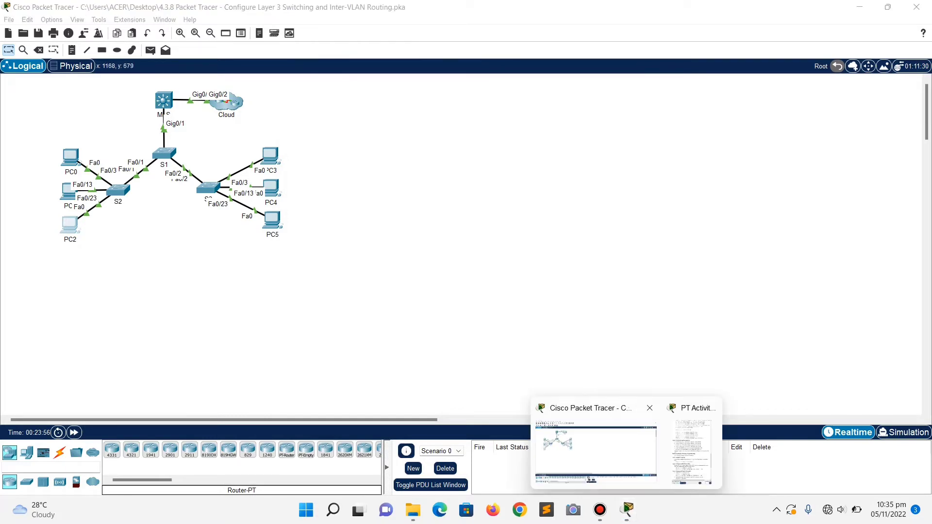
{"action": "left_click", "coordinate": [692, 447]}
{"action": "scroll", "coordinate": [782, 243], "scroll_direction": "down", "scroll_amount": 4}
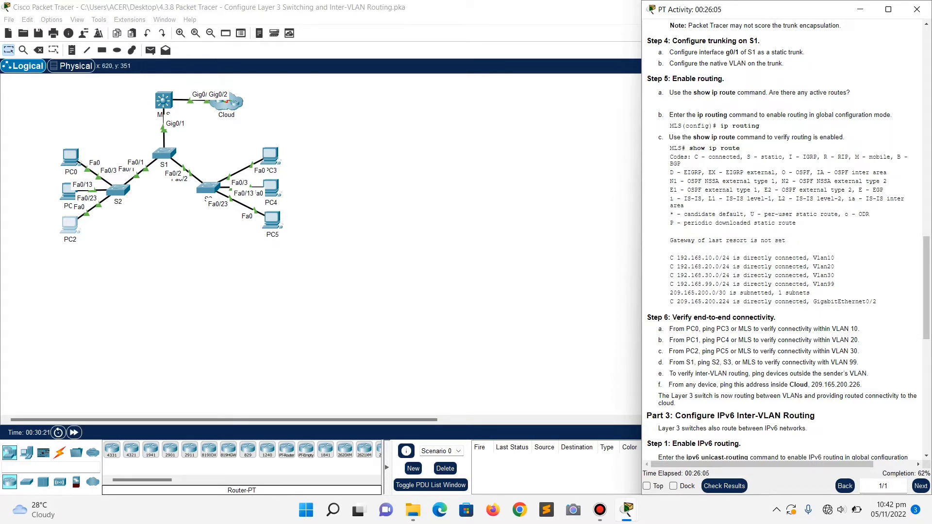
{"action": "left_click", "coordinate": [118, 190]}
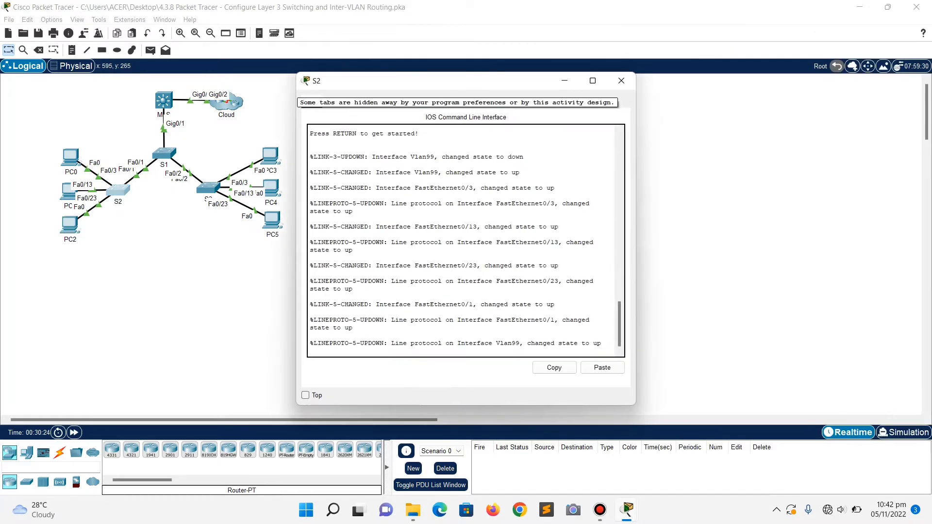
{"action": "key", "text": "Return"}
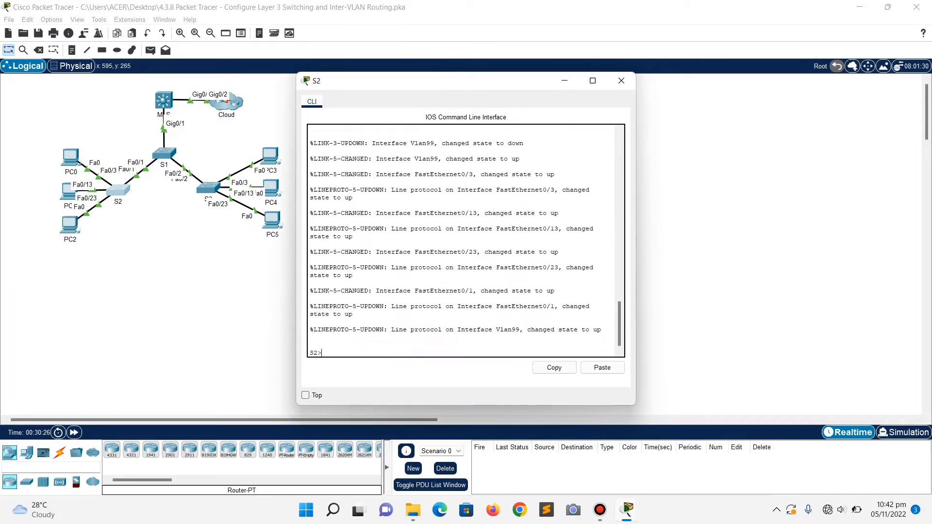
{"action": "type", "text": "enable"}
{"action": "key", "text": "Return"}
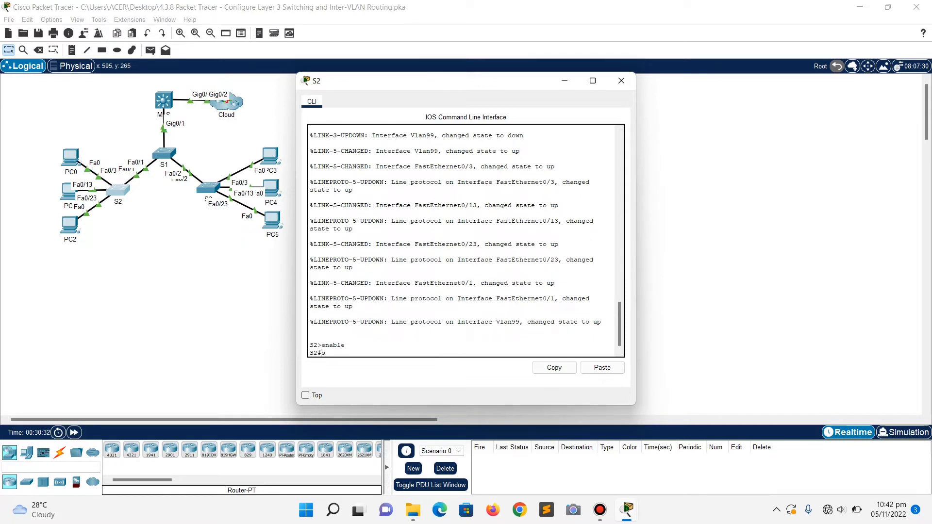
Run show ip interface brief on S2, look up its Vlan99 IP address and close S2
{"action": "type", "text": "show ip interface brie"}
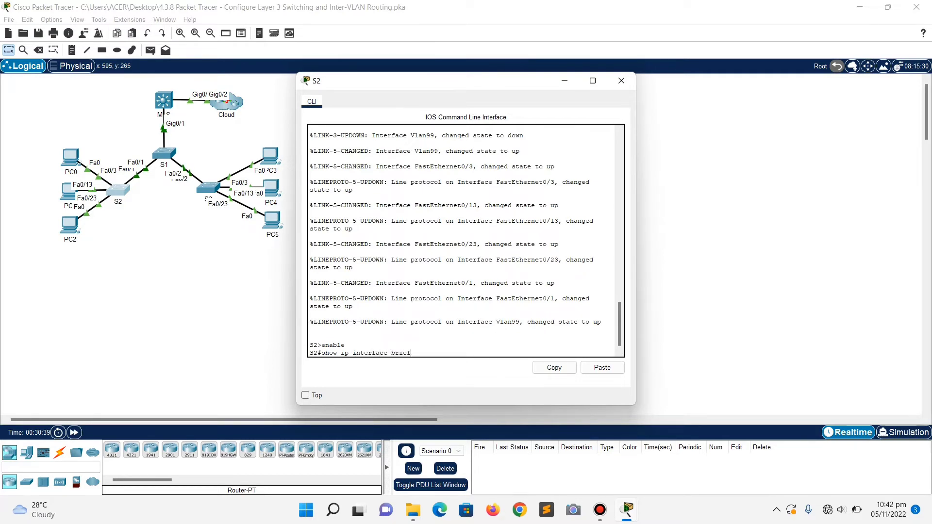
{"action": "type", "text": "f"}
{"action": "key", "text": "Return"}
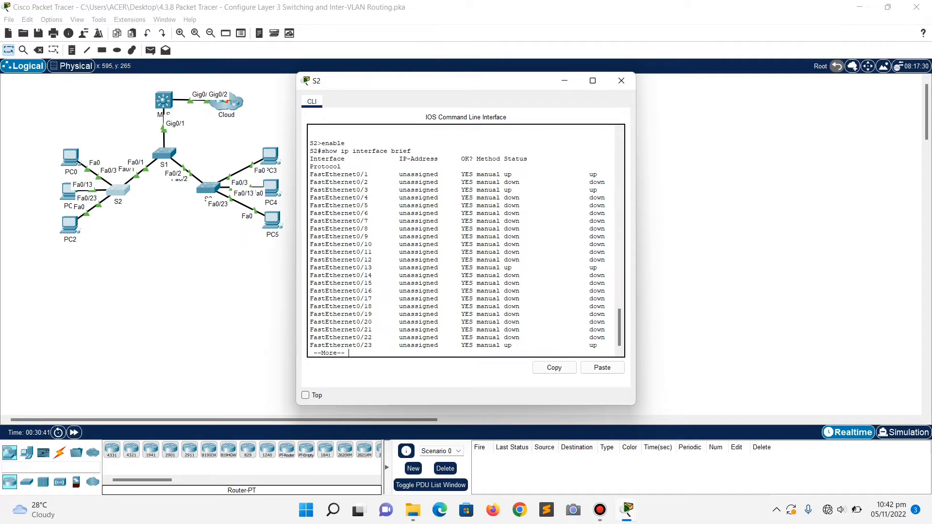
{"action": "key", "text": "space"}
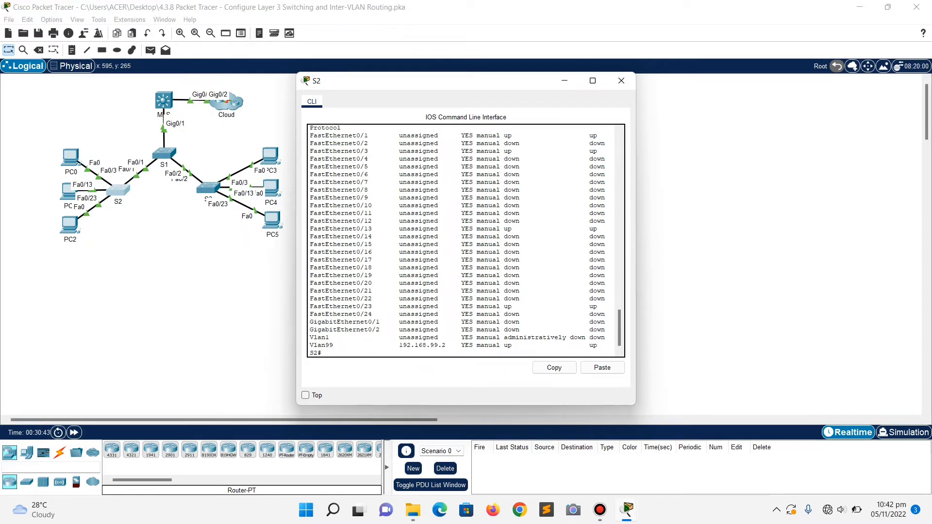
{"action": "left_click_drag", "start_coordinate": [399, 345], "coordinate": [449, 345]}
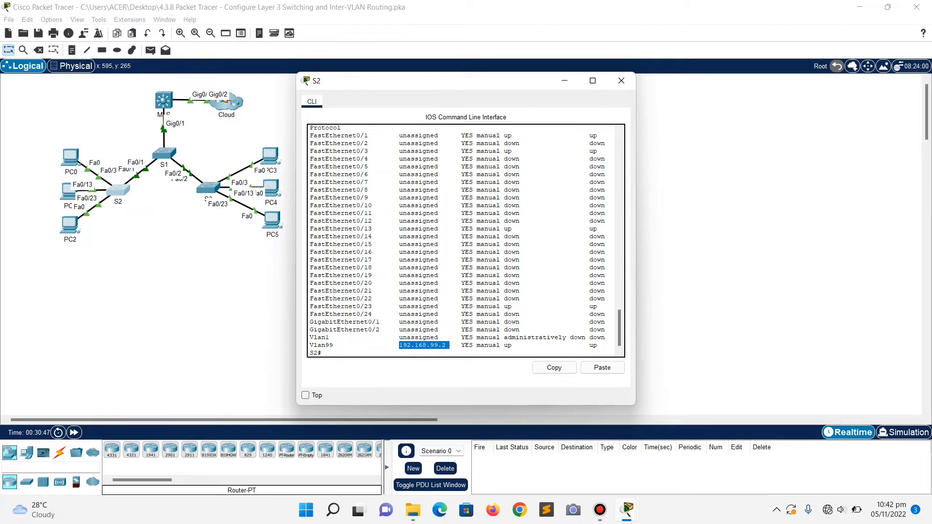
{"action": "key", "text": "Return"}
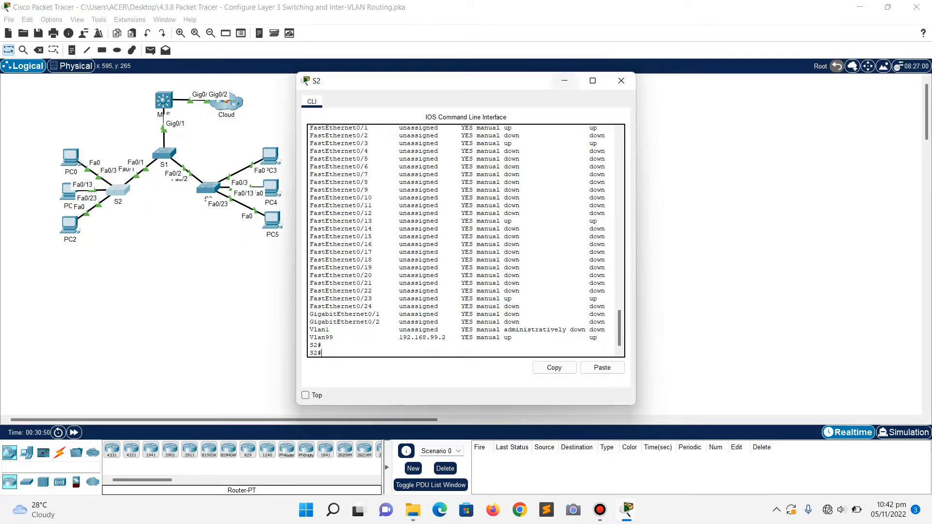
{"action": "left_click", "coordinate": [621, 81]}
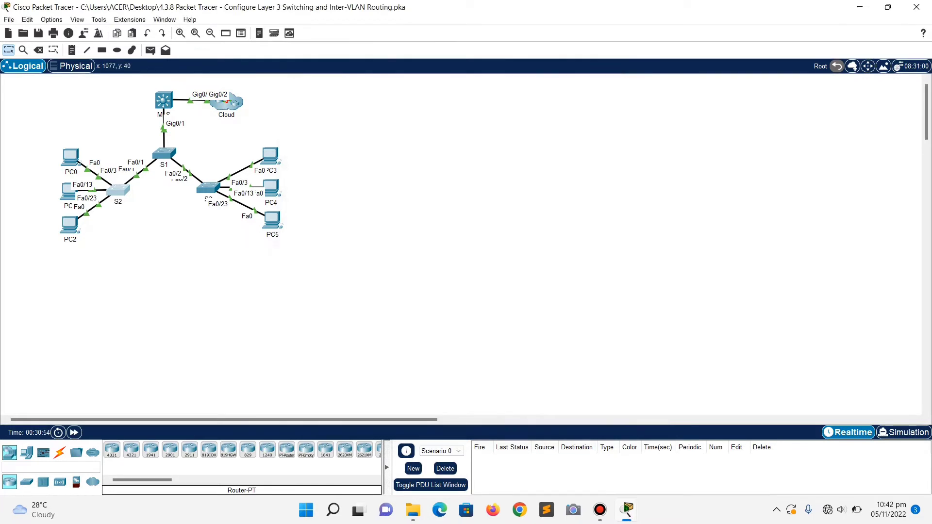
Enter privileged EXEC mode on S1 and ping 192.168.30.2 twice from its command line
{"action": "left_click", "coordinate": [164, 153]}
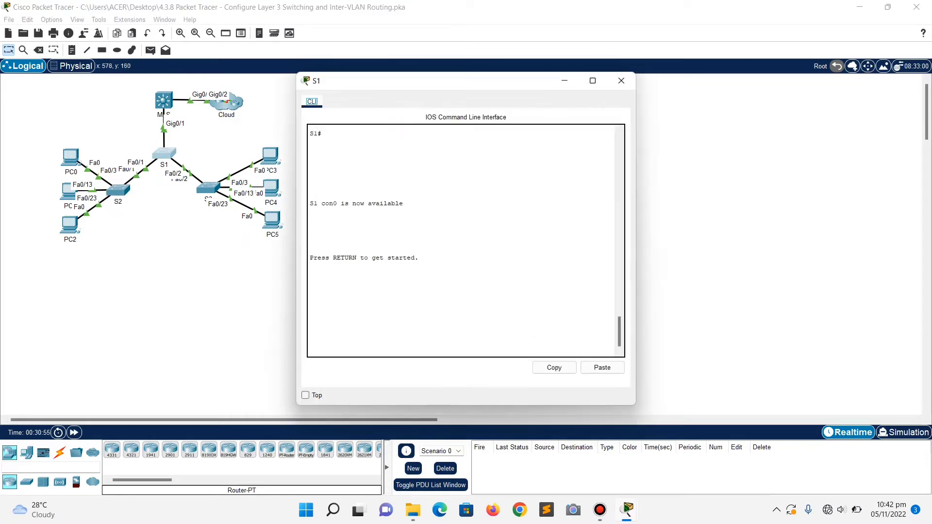
{"action": "key", "text": "Return"}
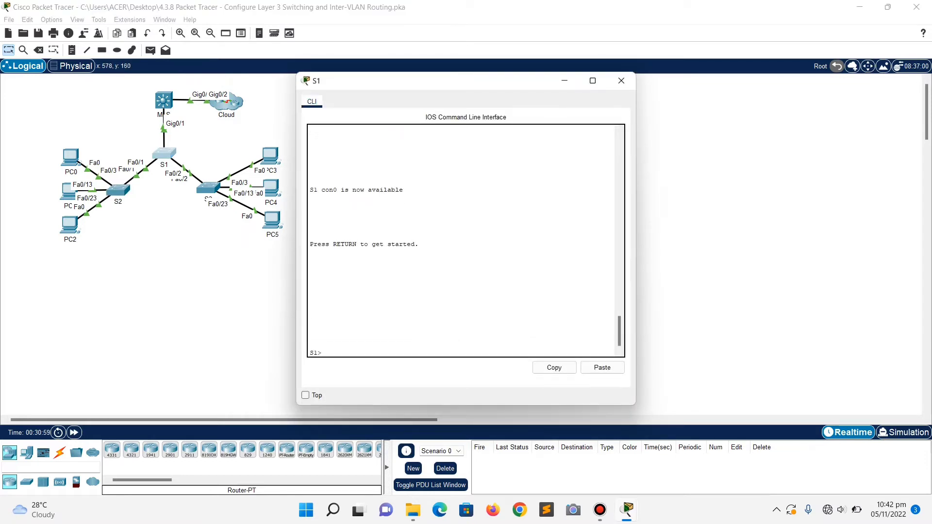
{"action": "type", "text": "enable"}
{"action": "key", "text": "Return"}
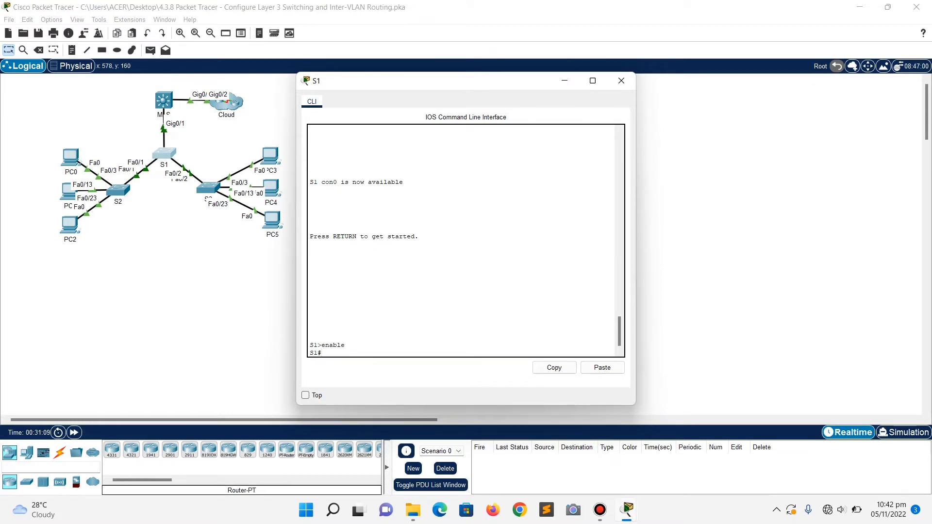
{"action": "type", "text": "ping"}
{"action": "right_click", "coordinate": [348, 352]}
{"action": "left_click", "coordinate": [370, 369]}
{"action": "key", "text": "Return"}
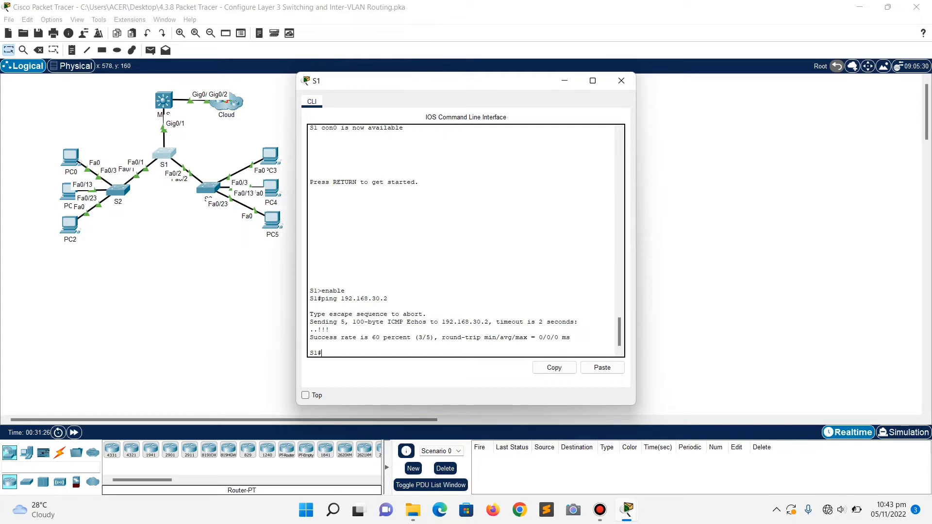
{"action": "key", "text": "Up"}
{"action": "key", "text": "Return"}
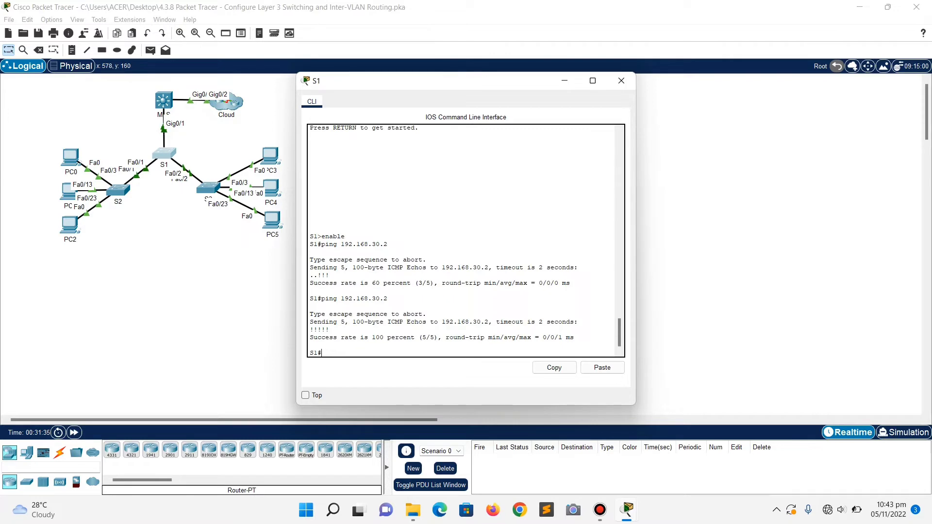
Check the remaining Step 6 connectivity tests in the activity instructions and close S1
{"action": "left_click", "coordinate": [627, 510]}
{"action": "left_click", "coordinate": [652, 441]}
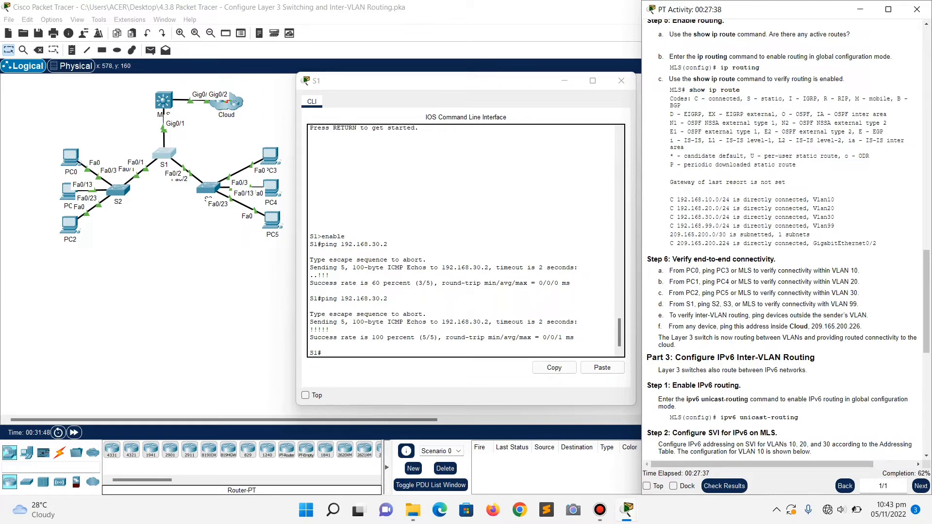
{"action": "left_click", "coordinate": [622, 81]}
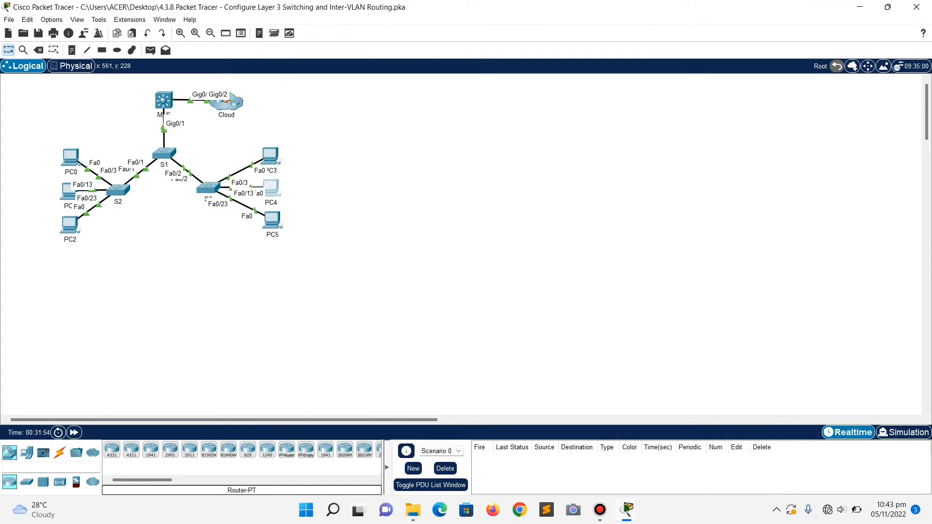
Copy PC4's IPv4 address from its IP configuration and close PC4
{"action": "left_click", "coordinate": [271, 189]}
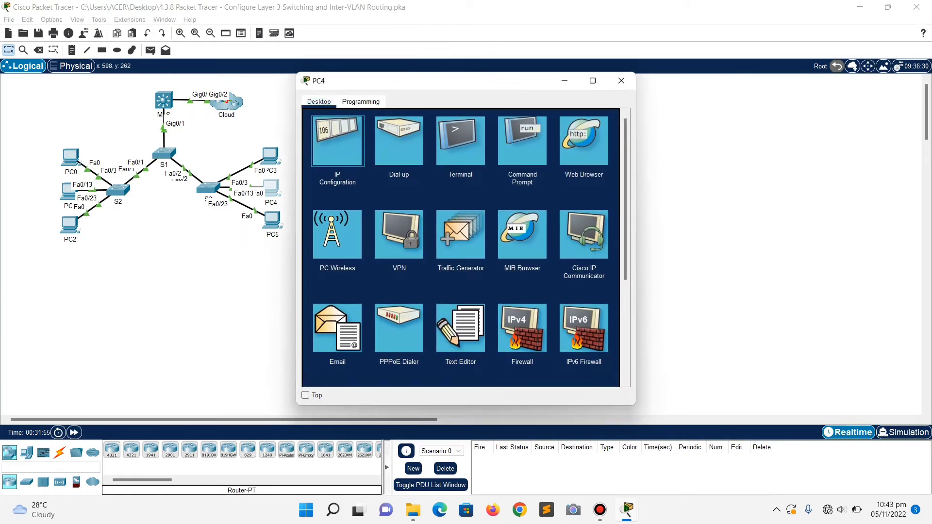
{"action": "left_click", "coordinate": [338, 141]}
{"action": "key", "text": "ctrl+c"}
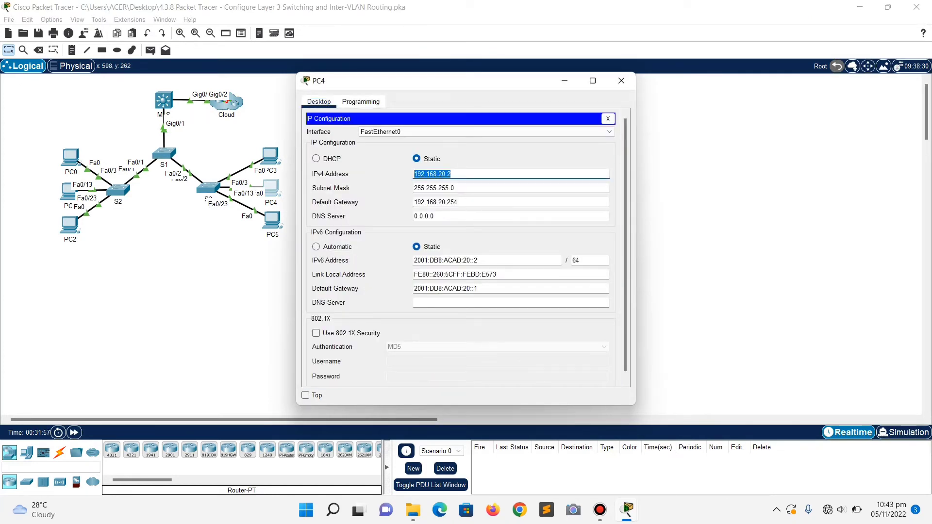
{"action": "left_click", "coordinate": [620, 81]}
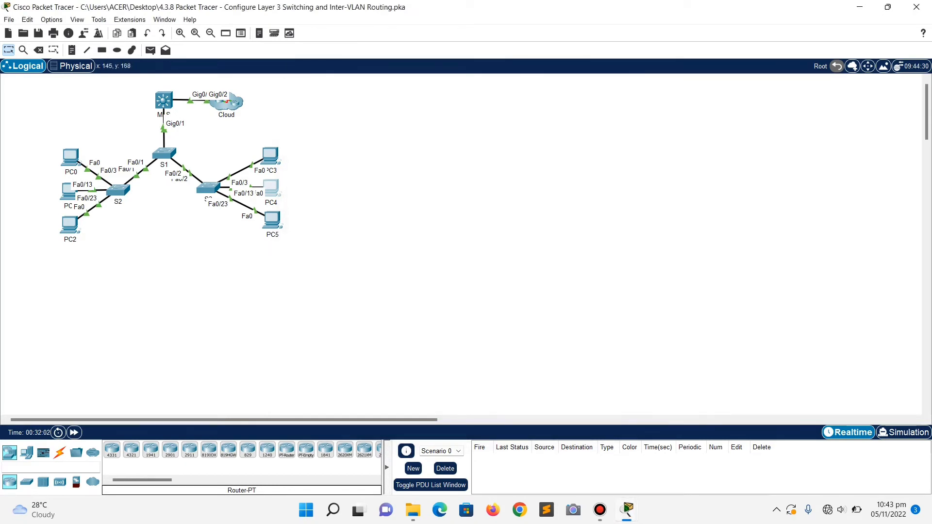
Ping PC4 at 192.168.20.2 from PC0's command prompt to test inter-VLAN routing and close PC0
{"action": "left_click", "coordinate": [70, 156]}
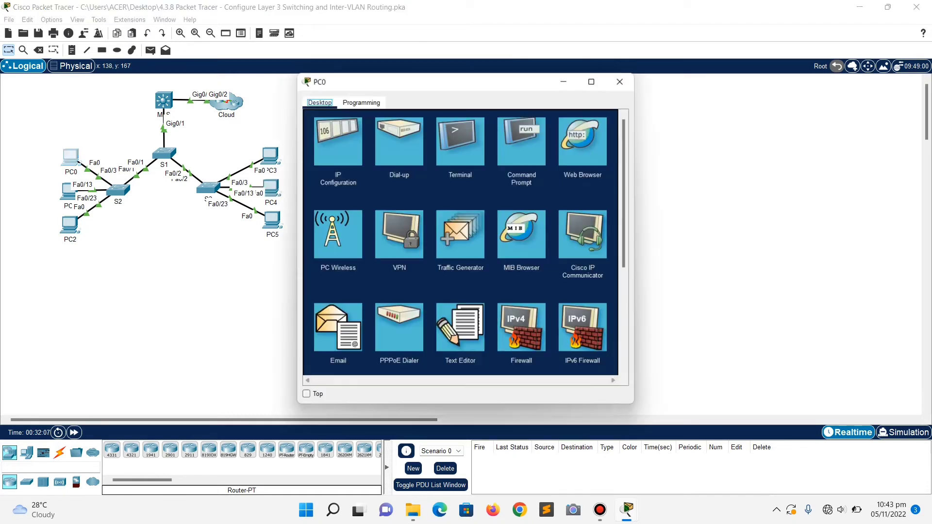
{"action": "left_click", "coordinate": [524, 138]}
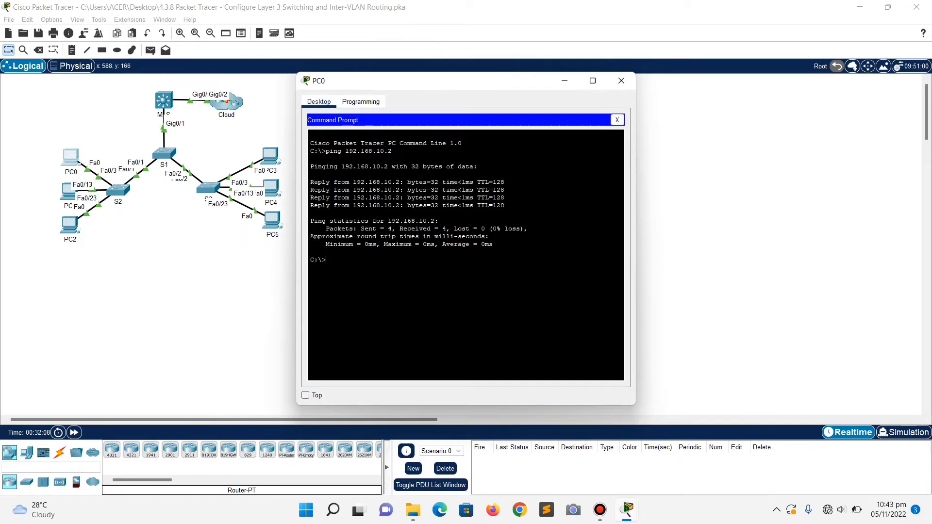
{"action": "type", "text": "ping"}
{"action": "right_click", "coordinate": [393, 259]}
{"action": "left_click", "coordinate": [415, 278]}
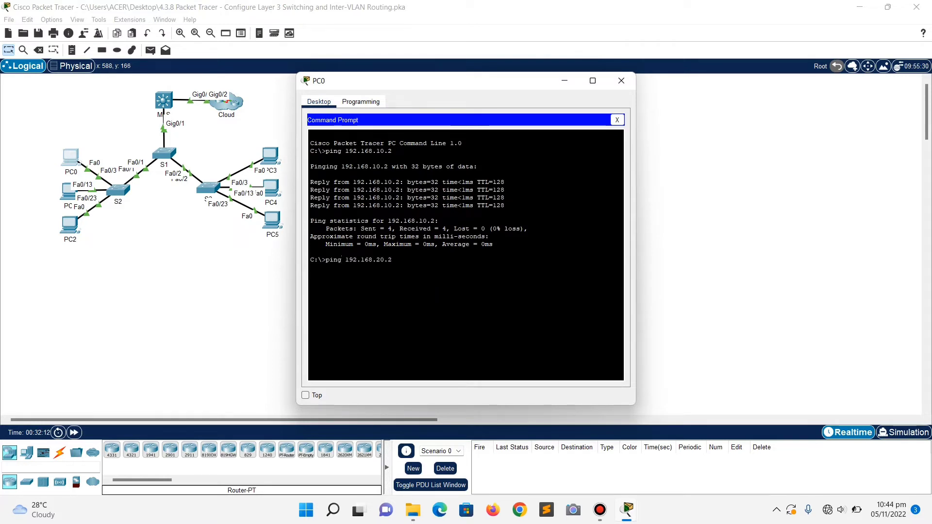
{"action": "key", "text": "Return"}
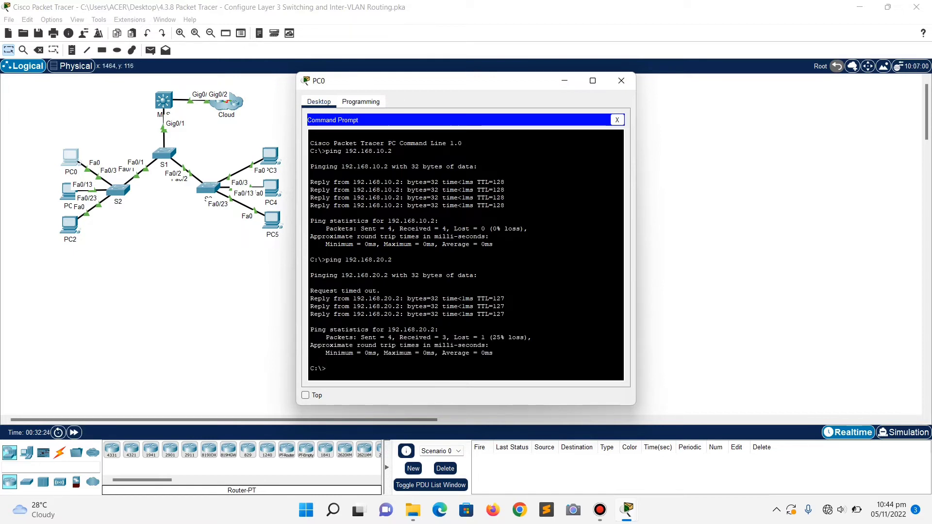
{"action": "left_click", "coordinate": [622, 81]}
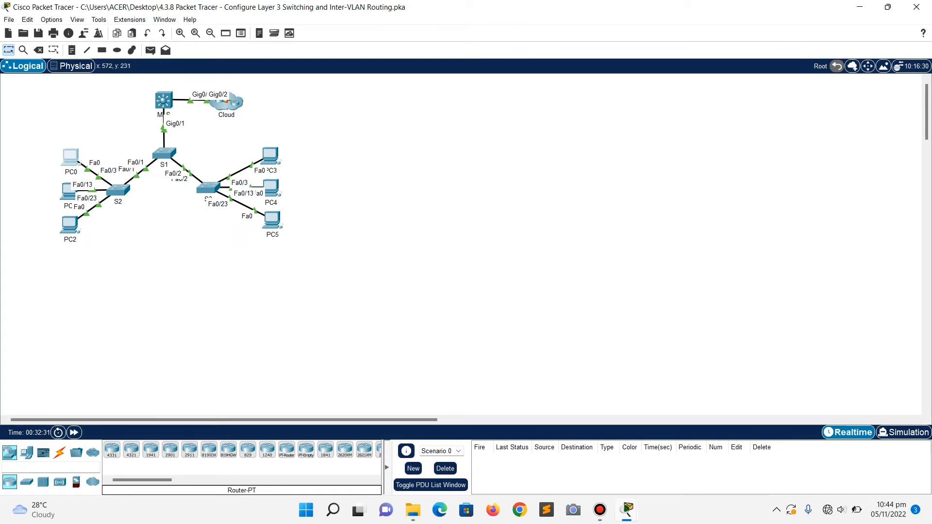
Look up PC5's IPv4 address in its IP configuration, select it and close PC5
{"action": "left_click", "coordinate": [272, 219]}
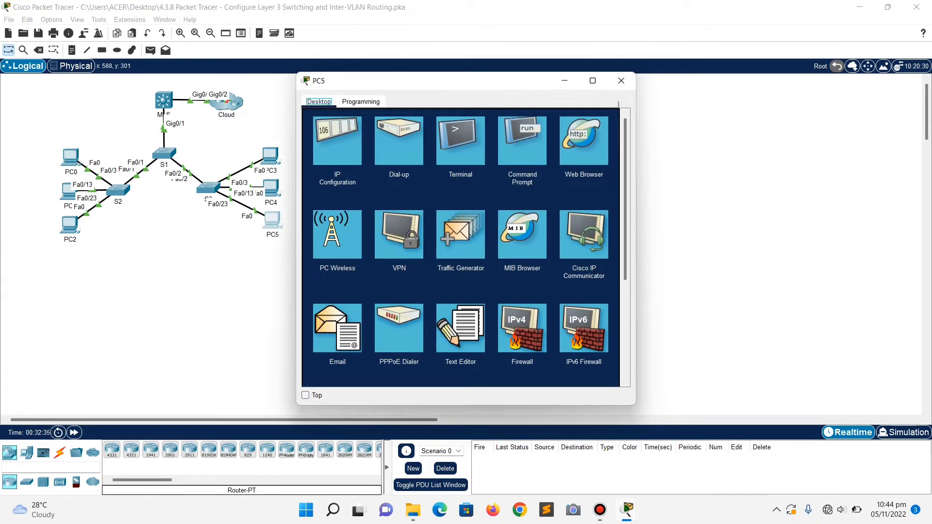
{"action": "left_click", "coordinate": [338, 146]}
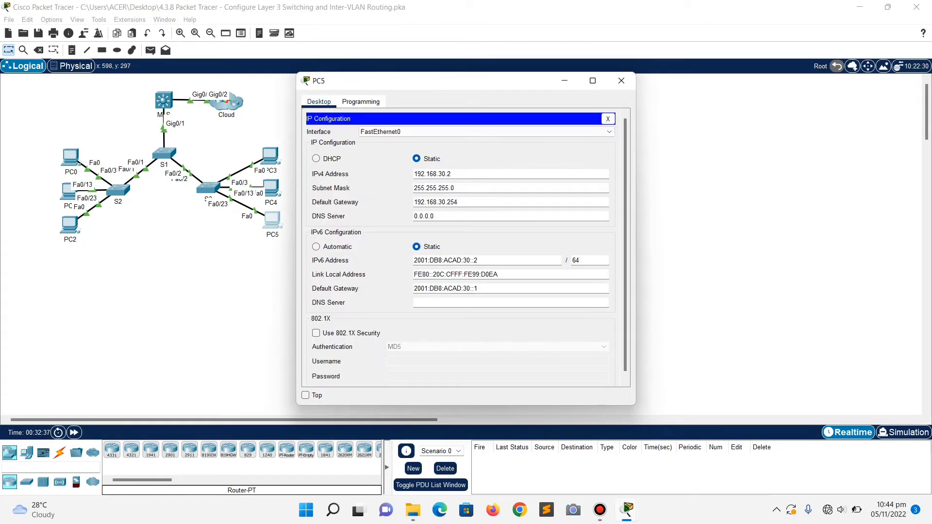
{"action": "double_click", "coordinate": [432, 174]}
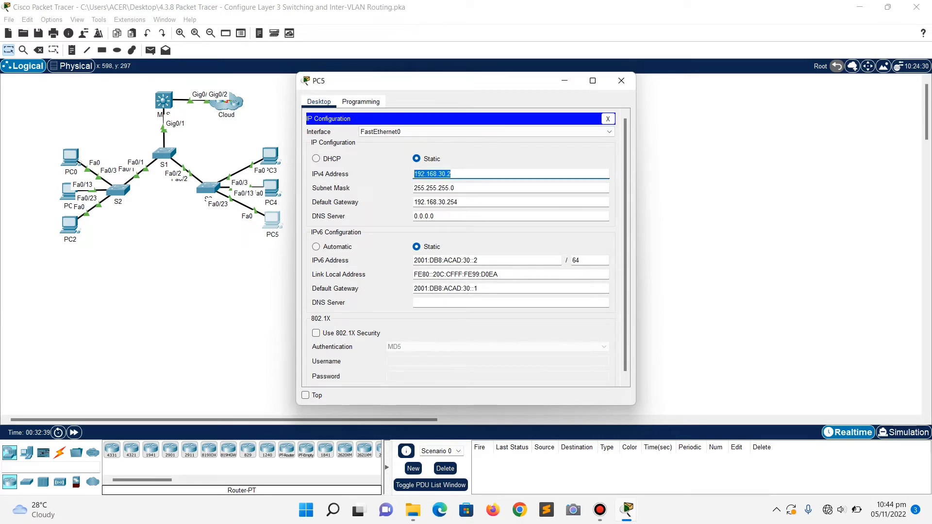
{"action": "left_click", "coordinate": [622, 81]}
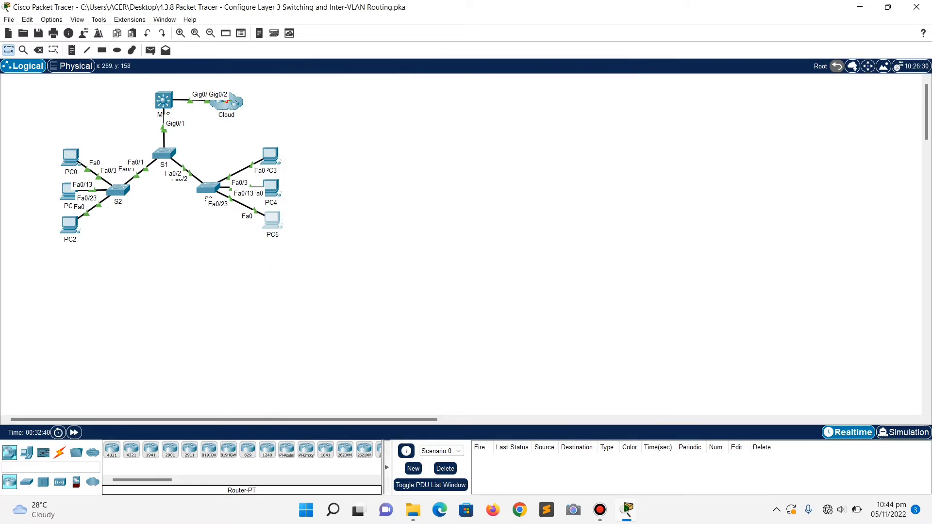
Ping PC5 at 192.168.30.2 from PC0's command prompt to test routing between VLANs 10 and 30
{"action": "left_click", "coordinate": [70, 156]}
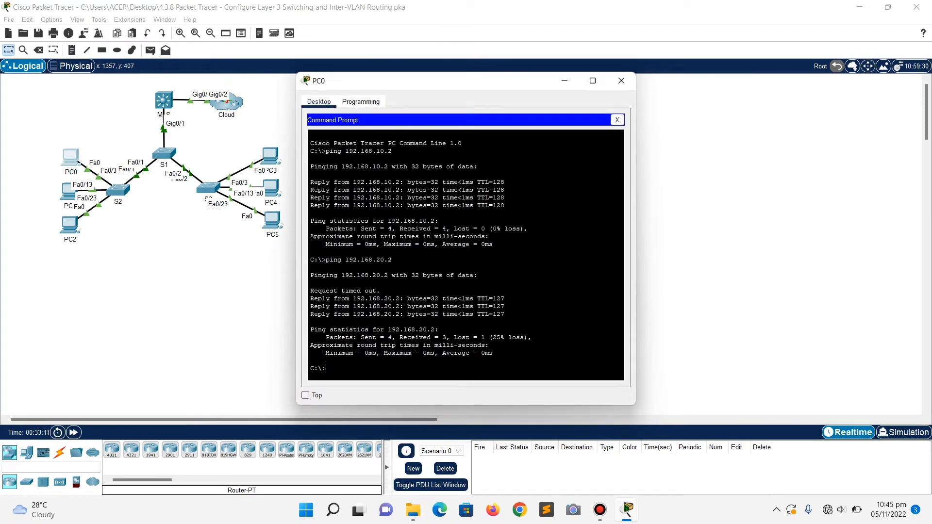
{"action": "type", "text": "ping"}
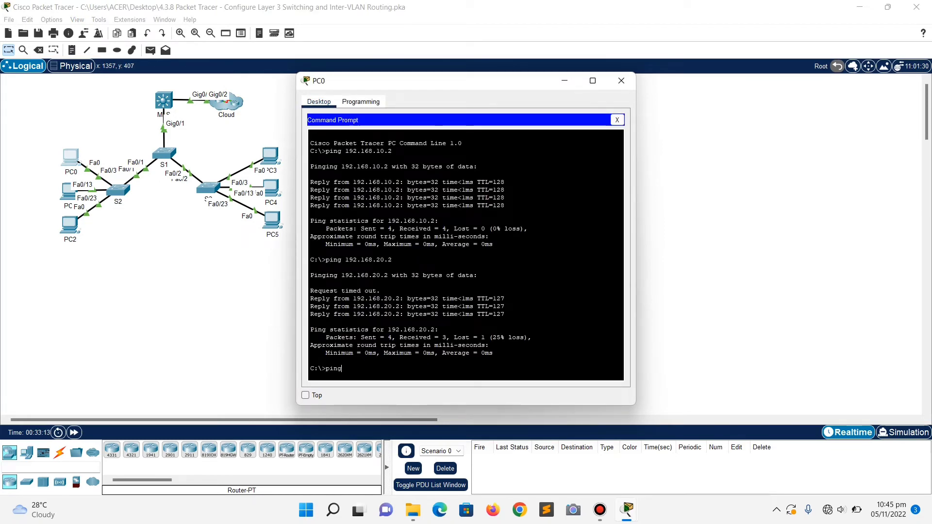
{"action": "type", "text": " 192.168.30.2"}
{"action": "key", "text": "Return"}
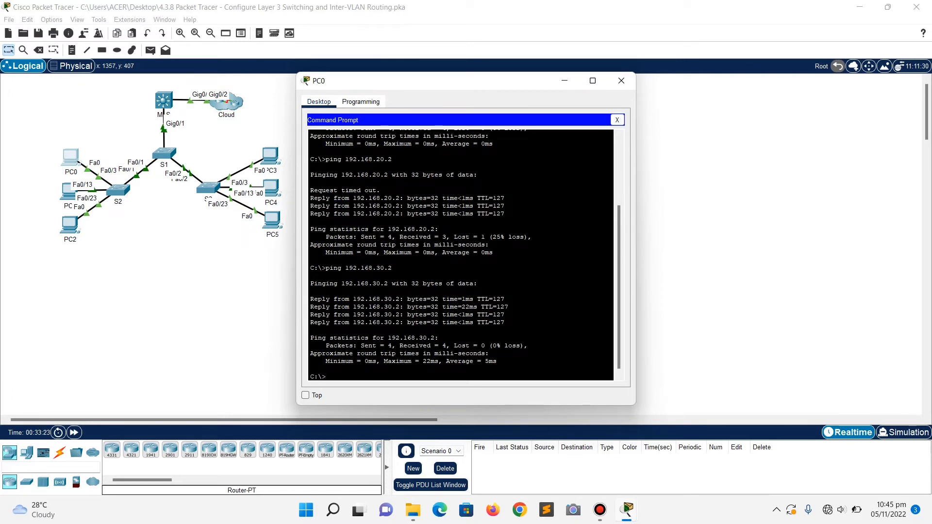
Copy the Cloud address 209.165.200.226 from Step 6 of the activity instructions
{"action": "mouse_move", "coordinate": [626, 510]}
{"action": "left_click", "coordinate": [650, 451]}
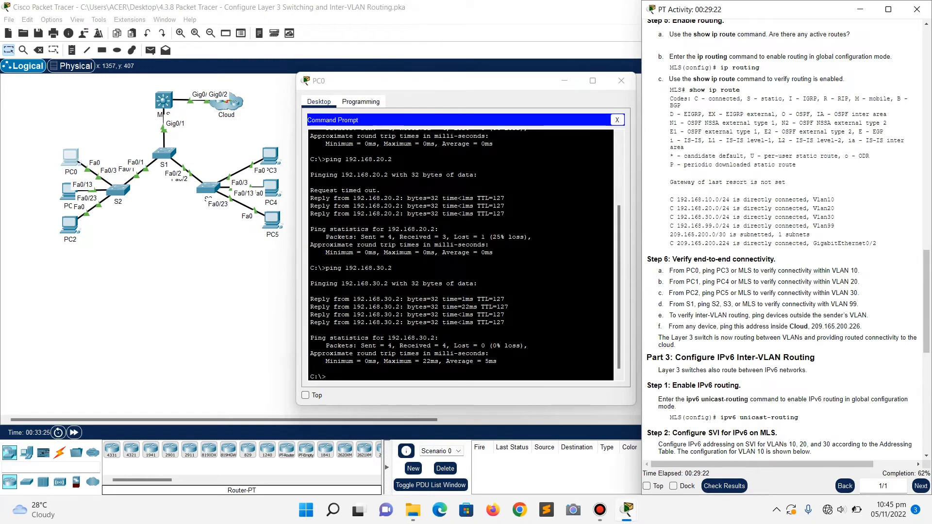
{"action": "scroll", "coordinate": [786, 242], "scroll_direction": "down", "scroll_amount": 3}
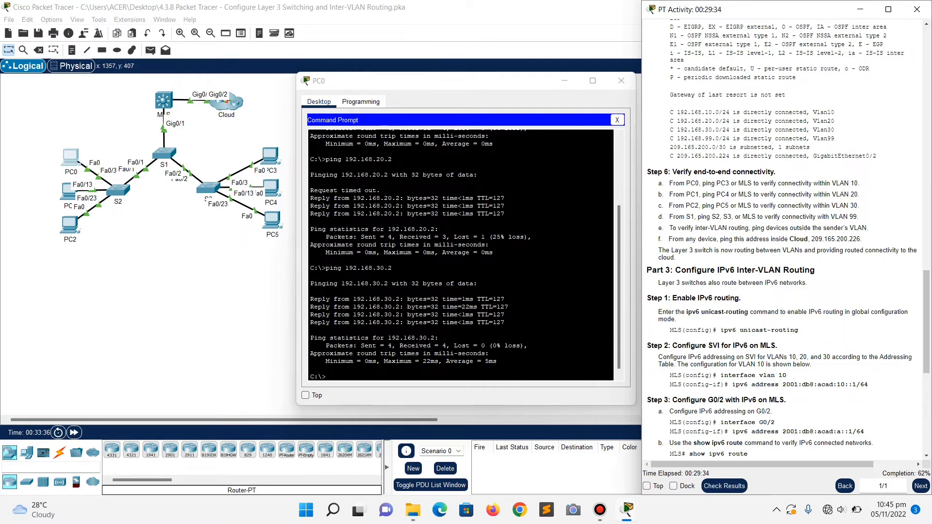
{"action": "left_click_drag", "start_coordinate": [810, 239], "coordinate": [860, 239]}
{"action": "key", "text": "ctrl+c"}
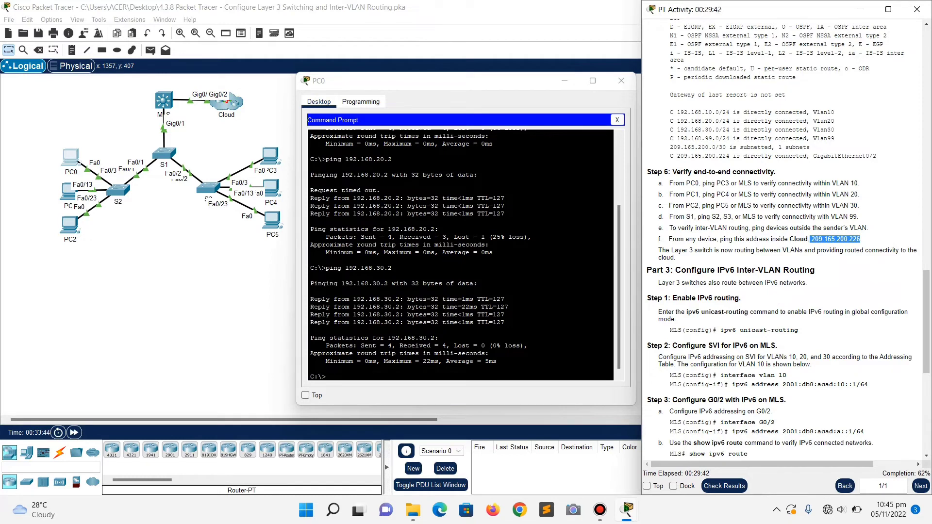
Ping the Cloud address 209.165.200.226 from PC0's command prompt, check the Part 3 instructions and close PC0
{"action": "left_click", "coordinate": [327, 377]}
{"action": "type", "text": "ping"}
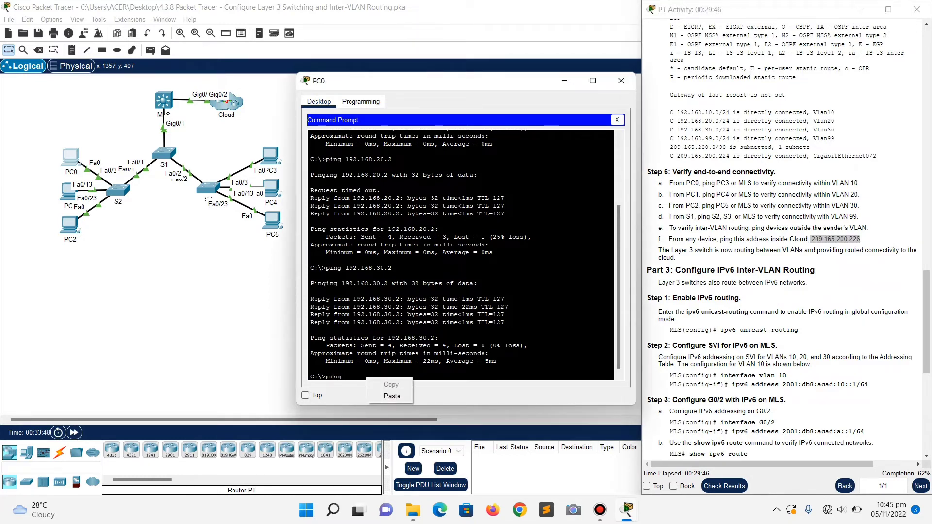
{"action": "key", "text": "ctrl+v"}
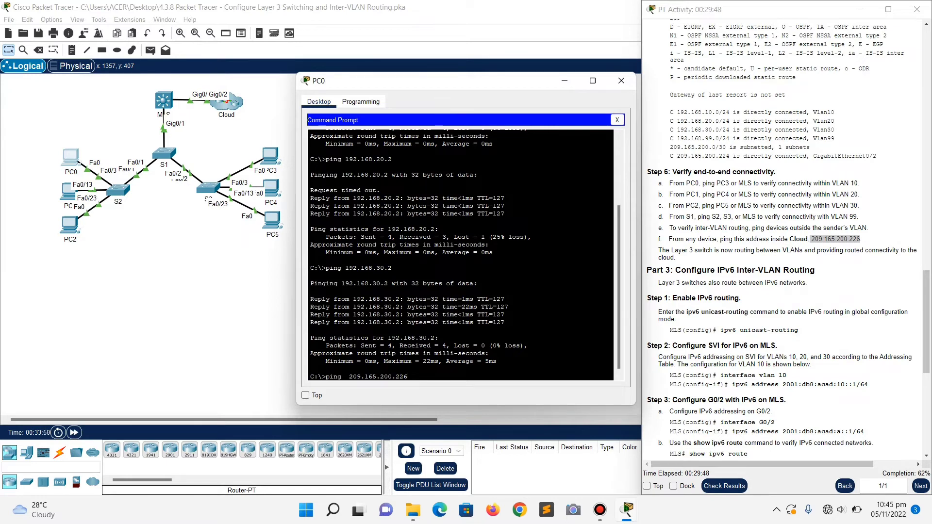
{"action": "key", "text": "Return"}
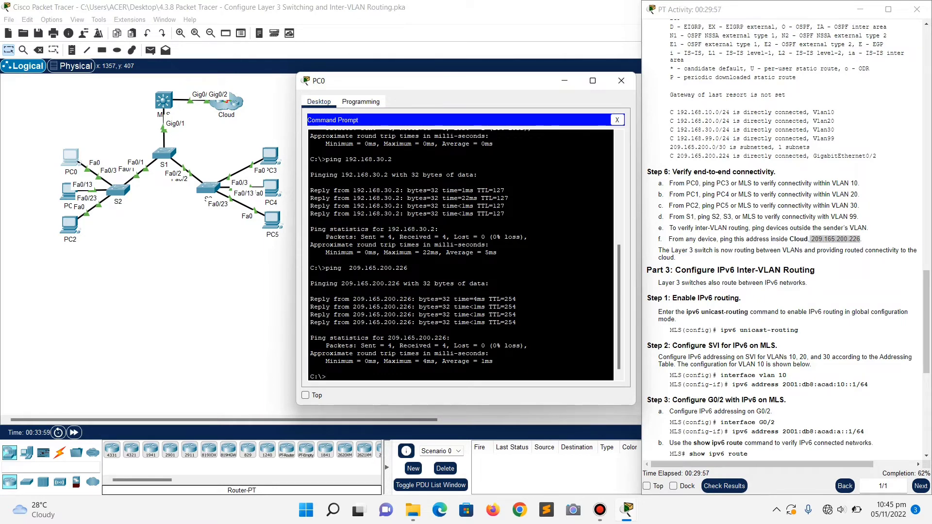
{"action": "scroll", "coordinate": [782, 238], "scroll_direction": "down", "scroll_amount": 1}
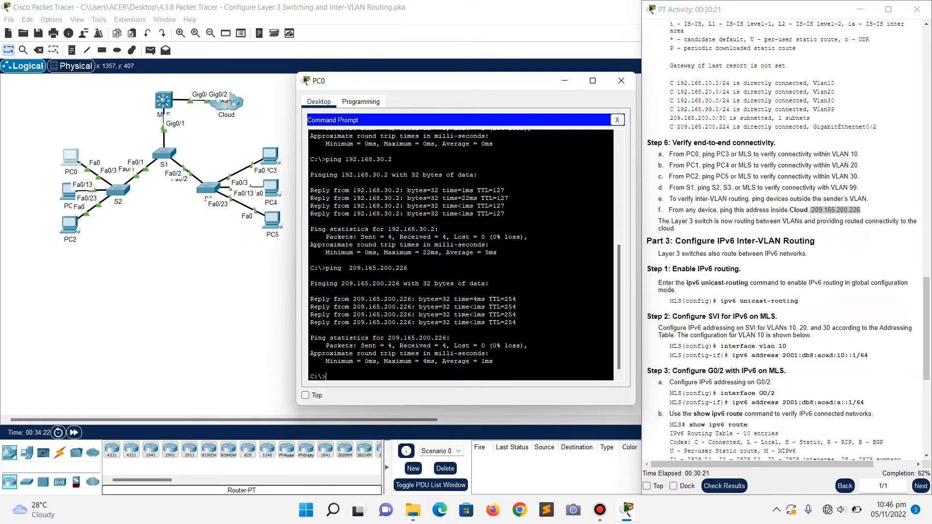
{"action": "left_click", "coordinate": [622, 81]}
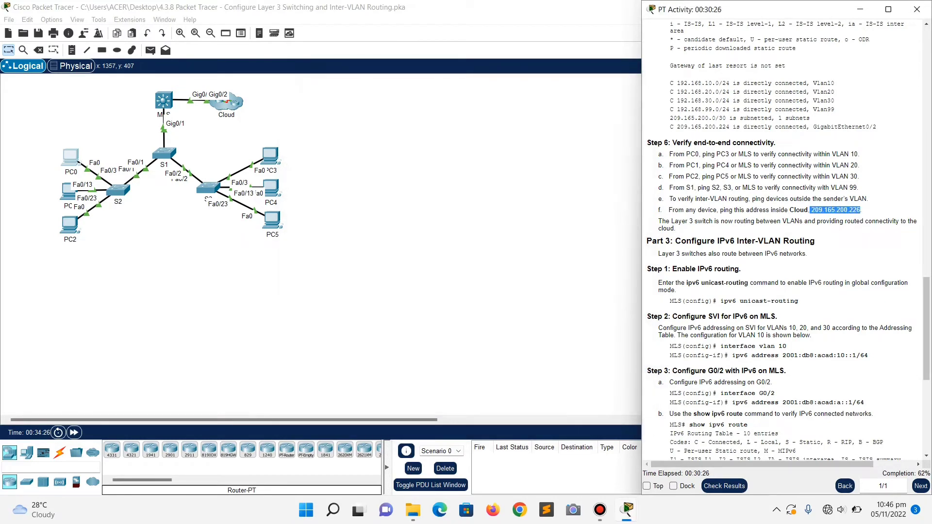
Enter global configuration mode on MLS and enable IPv6 routing with the ipv6 unicast-routing command
{"action": "left_click", "coordinate": [163, 99]}
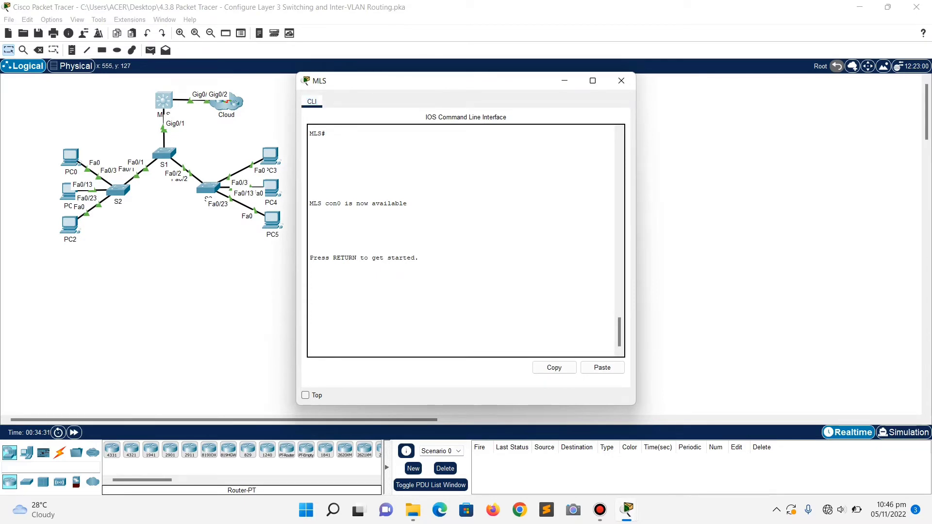
{"action": "key", "text": "Return"}
{"action": "type", "text": "enable"}
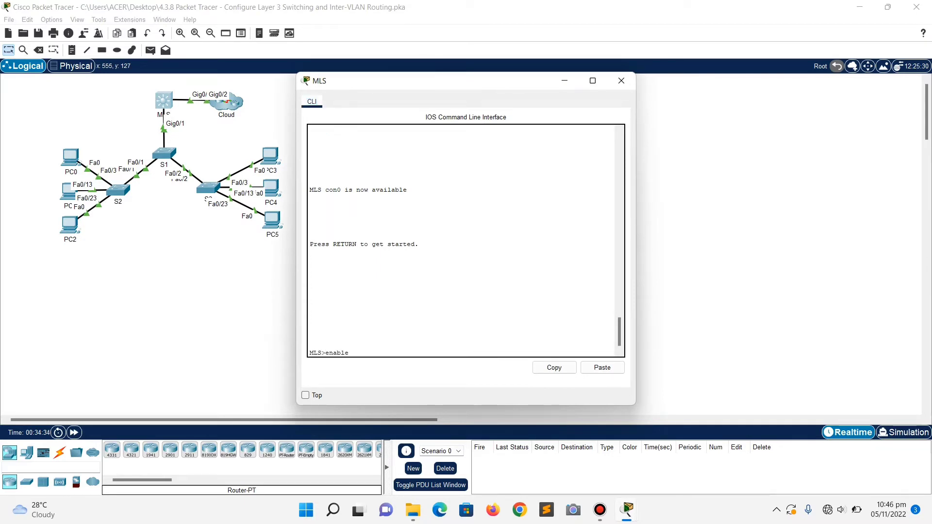
{"action": "key", "text": "Return"}
{"action": "type", "text": "c"}
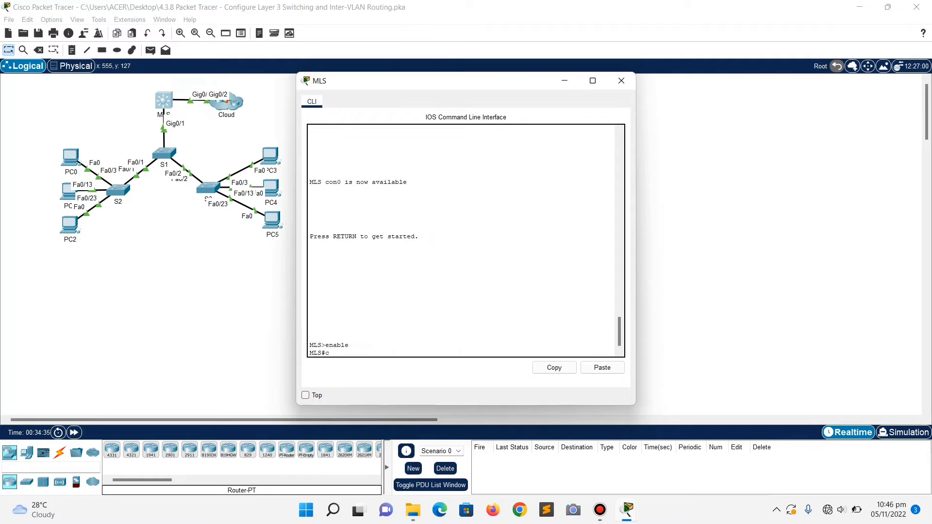
{"action": "type", "text": "onf t"}
{"action": "key", "text": "Return"}
{"action": "type", "text": "ip"}
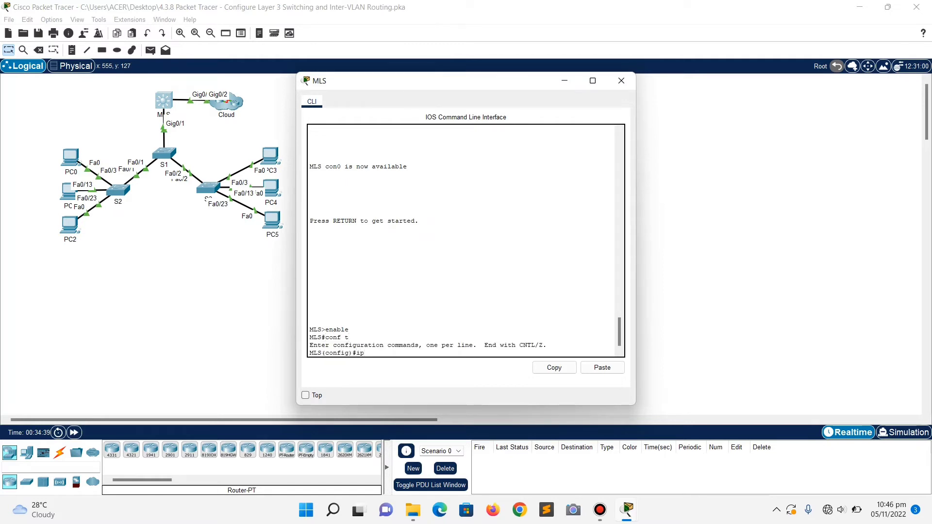
{"action": "type", "text": "v6 unicast-routing"}
{"action": "key", "text": "Return"}
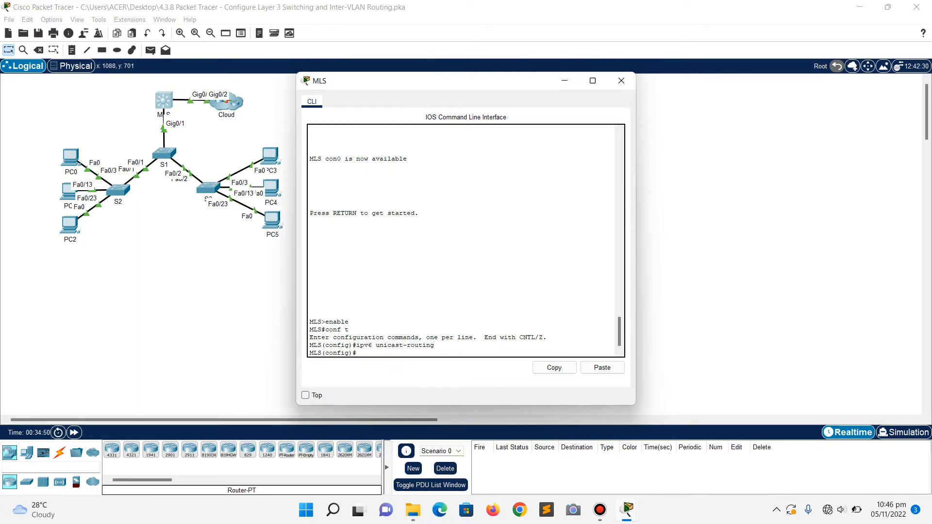
Bring up the activity instructions and copy the VLAN 10 IPv6 address 2001:db8:acad:10::1/64 from Part 3 Step 2
{"action": "mouse_move", "coordinate": [626, 510]}
{"action": "left_click", "coordinate": [691, 440]}
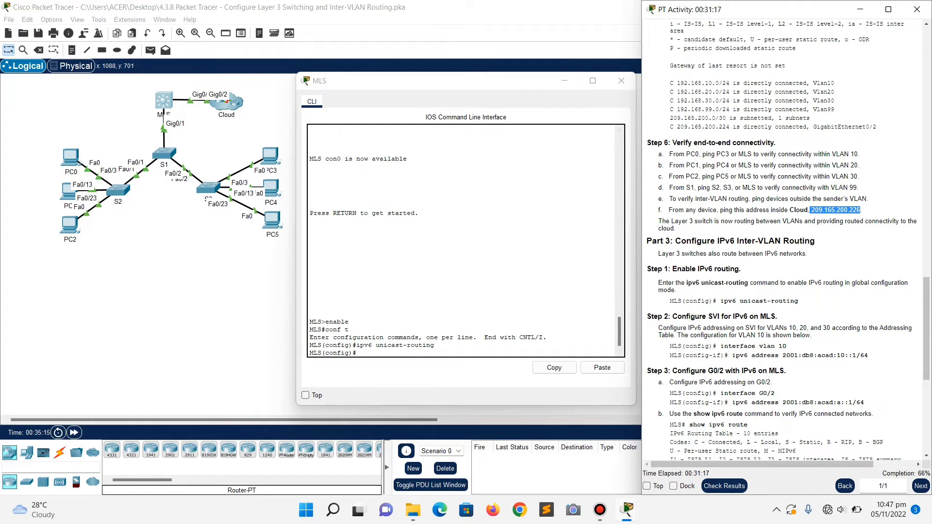
{"action": "left_click_drag", "start_coordinate": [782, 355], "coordinate": [868, 355]}
{"action": "key", "text": "ctrl+c"}
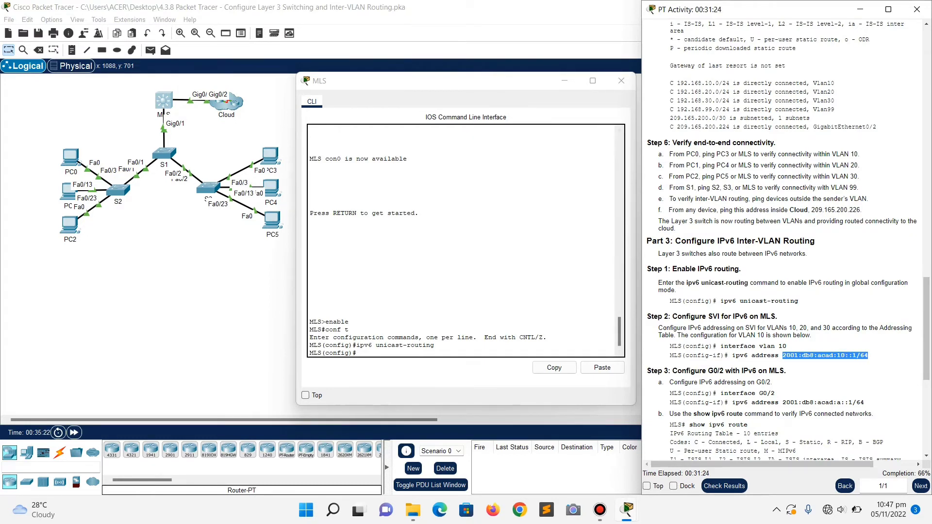
Assign the IPv6 address 2001:db8:acad:10::1/64 to interface vlan 10 in the MLS command line
{"action": "left_click", "coordinate": [357, 353]}
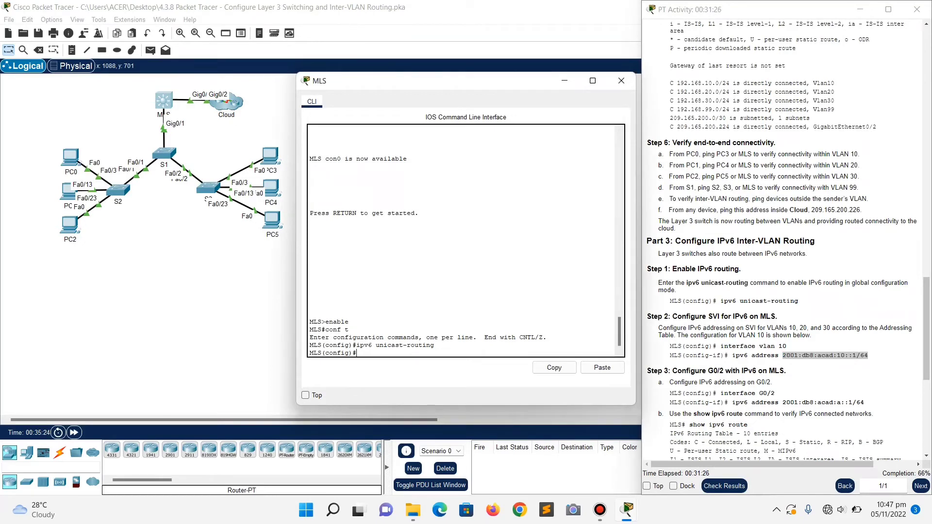
{"action": "type", "text": "interface vlan 10"}
{"action": "key", "text": "Return"}
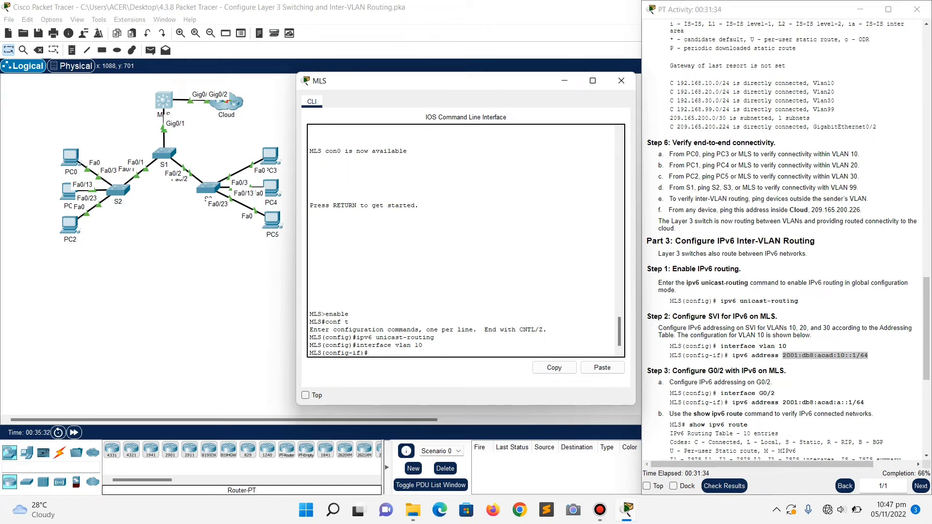
{"action": "type", "text": "ipv6 address"}
{"action": "right_click", "coordinate": [441, 356]}
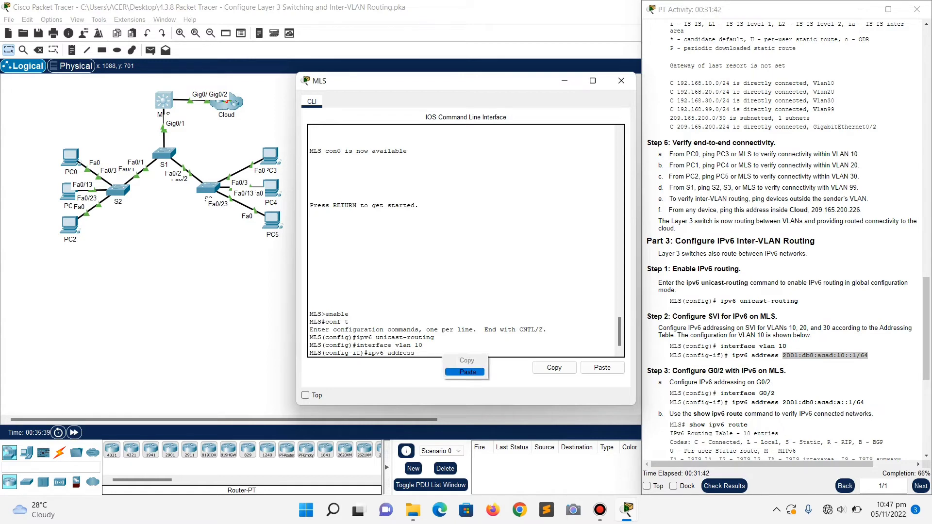
{"action": "left_click", "coordinate": [466, 373]}
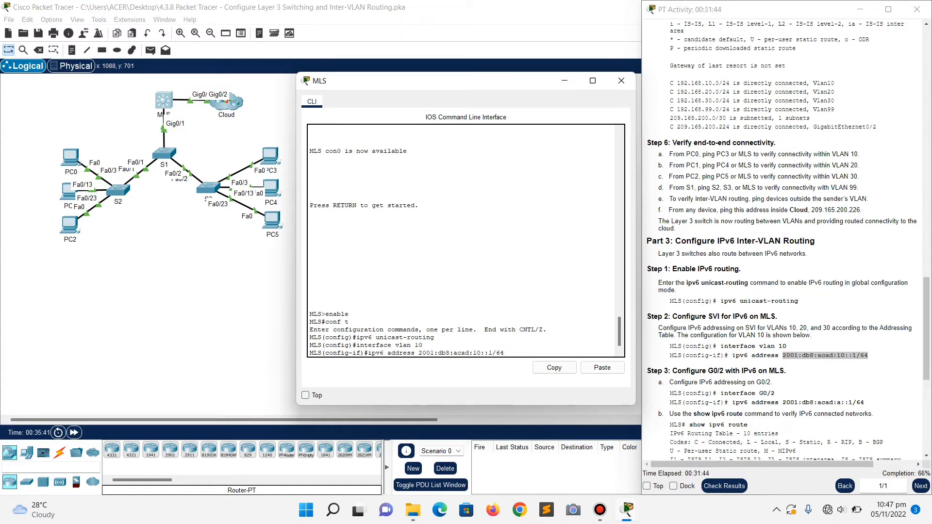
{"action": "key", "text": "Return"}
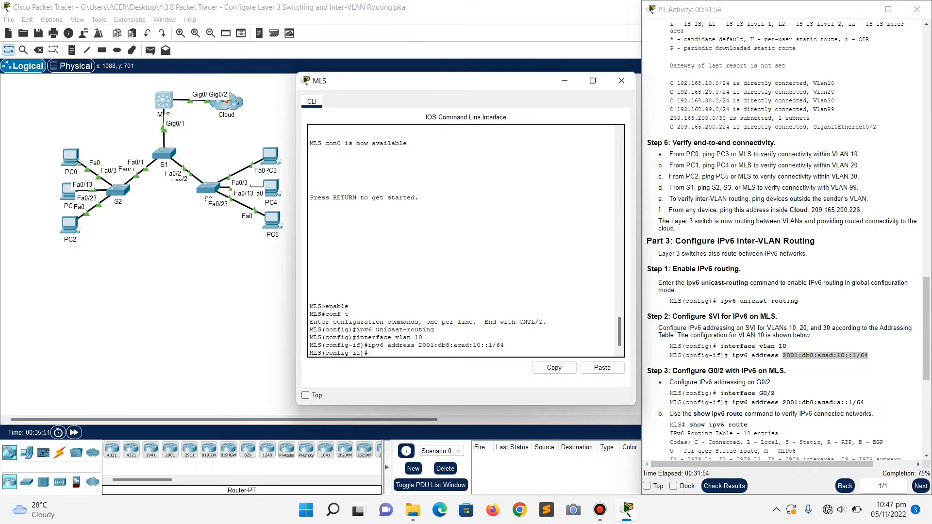
Copy the MLS VLAN 20 IPv6 address 2001:db8:acad:20::1/64 from the Addressing Table in the activity instructions
{"action": "scroll", "coordinate": [781, 243], "scroll_direction": "up", "scroll_amount": 3}
{"action": "scroll", "coordinate": [781, 243], "scroll_direction": "up", "scroll_amount": 9}
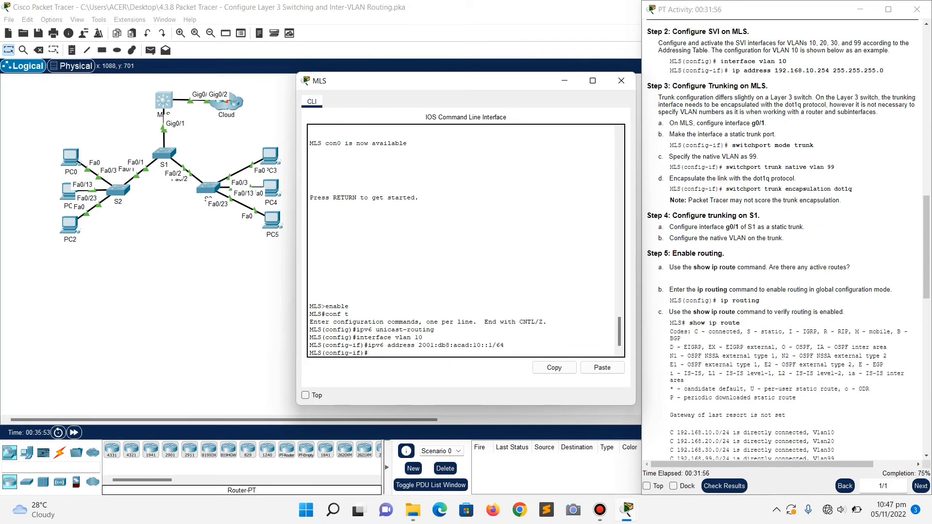
{"action": "scroll", "coordinate": [782, 243], "scroll_direction": "up", "scroll_amount": 20}
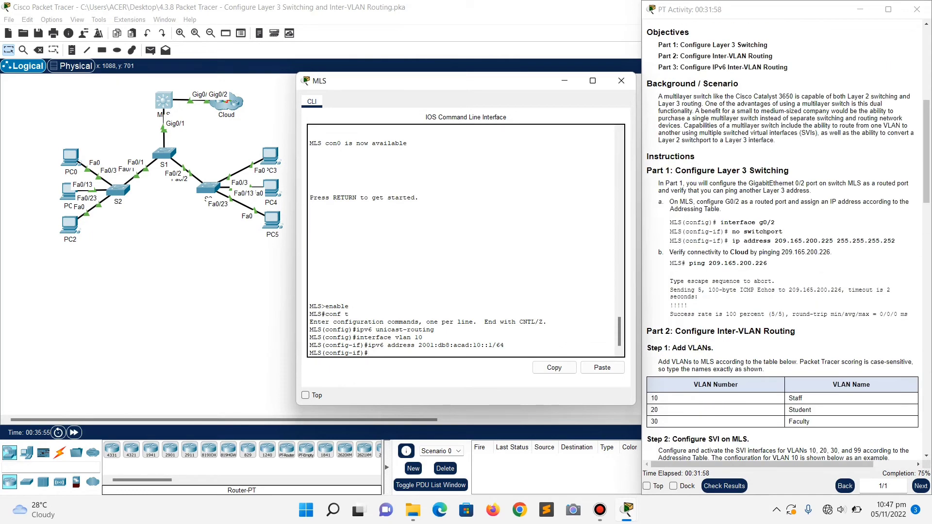
{"action": "scroll", "coordinate": [781, 243], "scroll_direction": "up", "scroll_amount": 5}
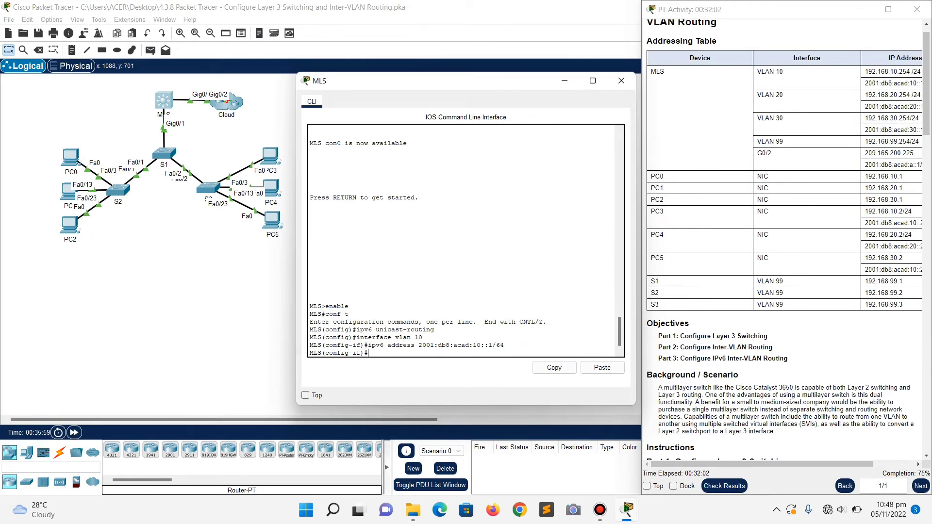
{"action": "left_click_drag", "start_coordinate": [865, 106], "coordinate": [922, 107]}
{"action": "key", "text": "ctrl+c"}
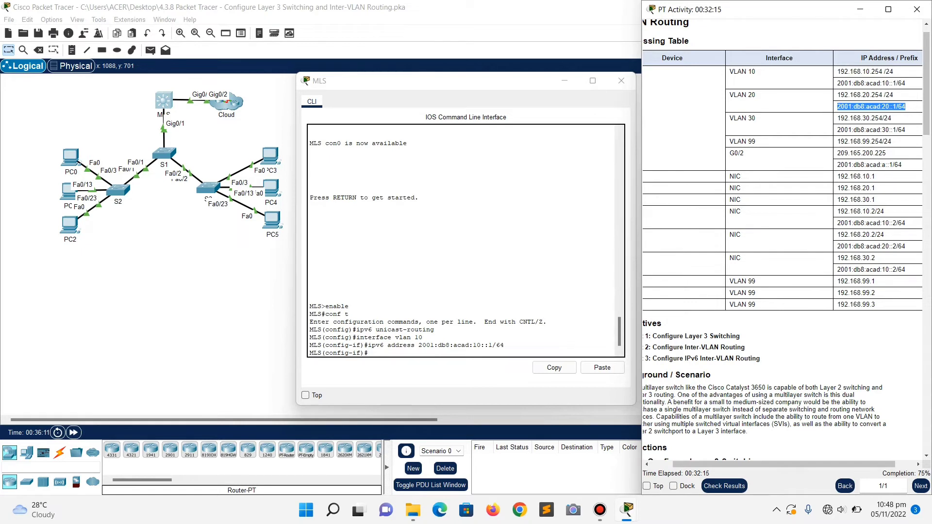
Leave the VLAN 10 interface on MLS, assign 2001:db8:acad:20::1/64 to interface vlan 20 and return to global configuration mode
{"action": "left_click", "coordinate": [368, 353]}
{"action": "type", "text": "exi"}
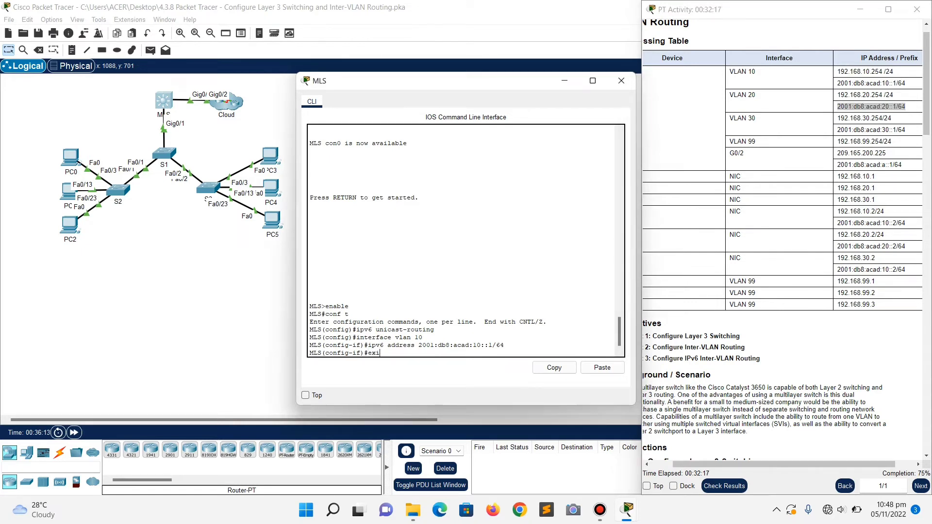
{"action": "type", "text": "t"}
{"action": "key", "text": "Return"}
{"action": "type", "text": "inter"}
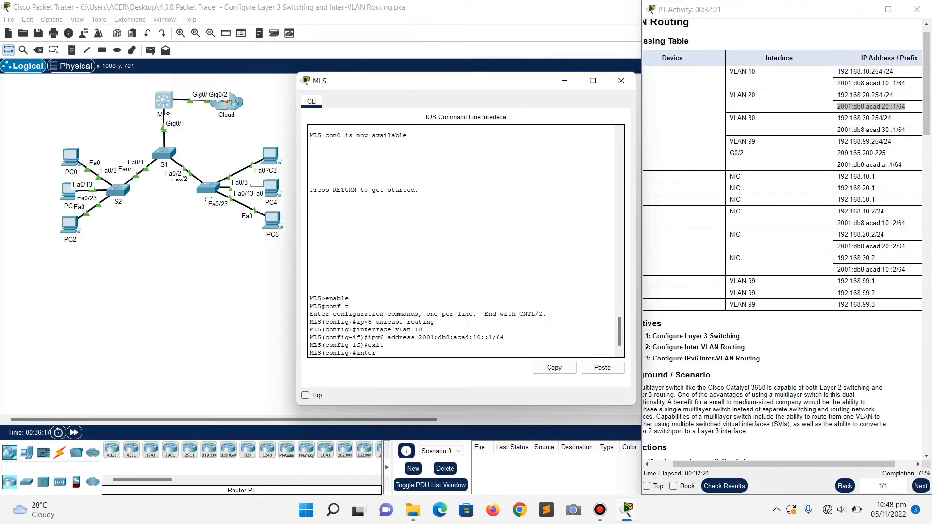
{"action": "type", "text": "face vlan 20"}
{"action": "key", "text": "Return"}
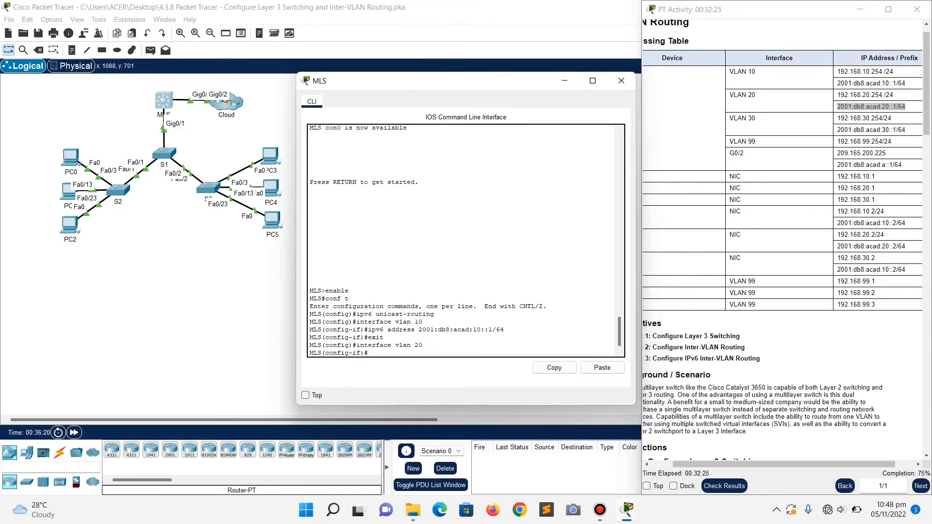
{"action": "type", "text": "ipv6 address"}
{"action": "right_click", "coordinate": [422, 356]}
{"action": "left_click", "coordinate": [444, 375]}
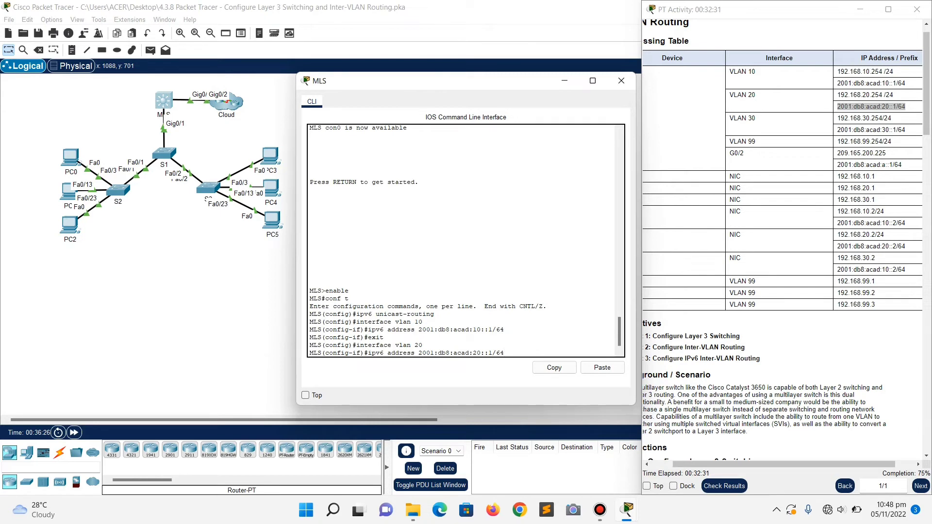
{"action": "key", "text": "Return"}
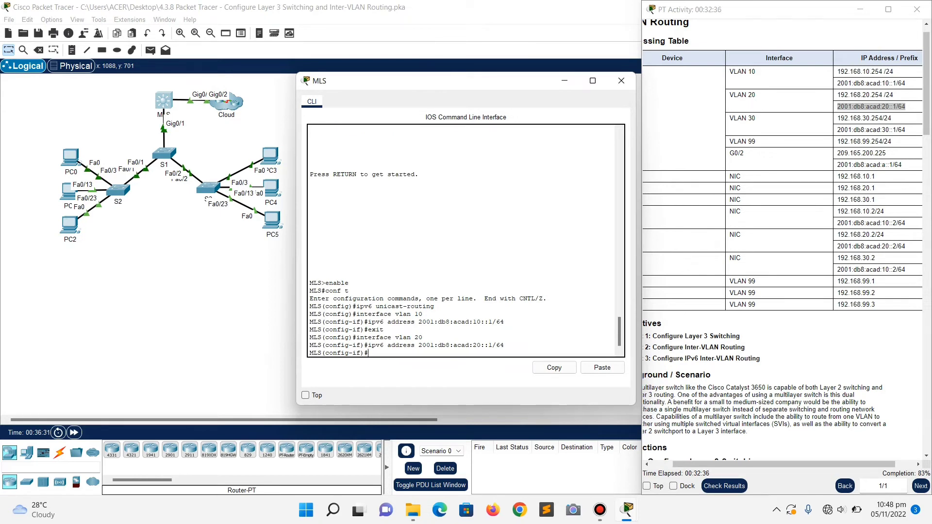
{"action": "type", "text": "exit"}
{"action": "key", "text": "Return"}
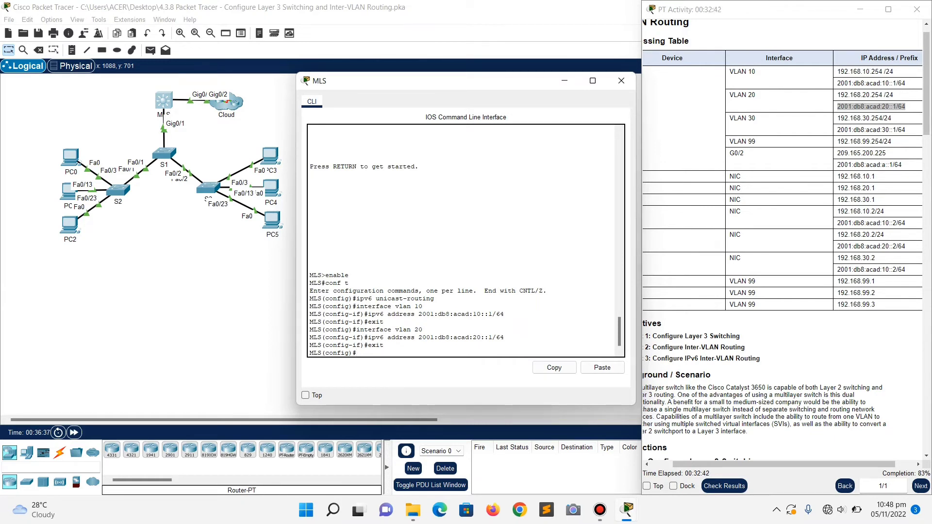
Copy the VLAN 30 IPv6 address from the Addressing Table and assign 2001:db8:acad:30::1/64 to interface vlan 30 on MLS
{"action": "left_click_drag", "start_coordinate": [905, 129], "coordinate": [837, 129]}
{"action": "key", "text": "ctrl+c"}
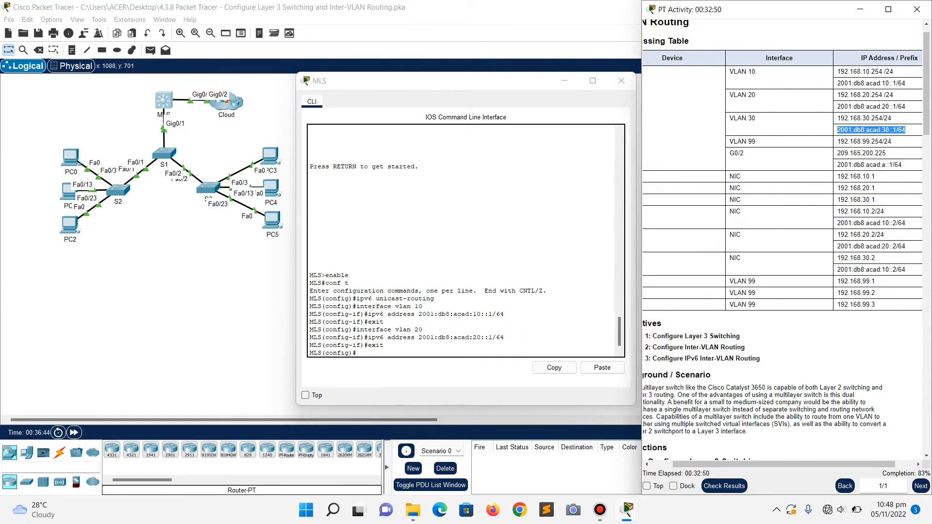
{"action": "left_click", "coordinate": [485, 345]}
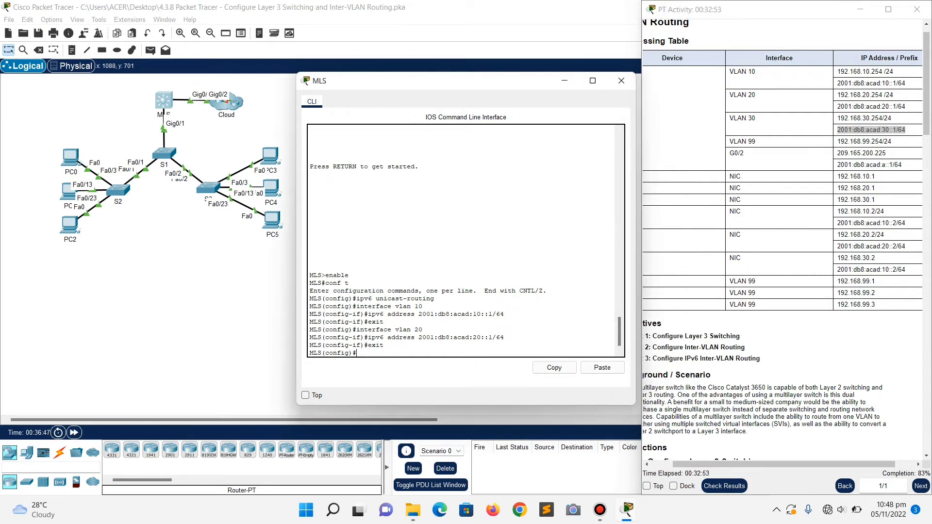
{"action": "type", "text": "interface vlan 30"}
{"action": "key", "text": "Return"}
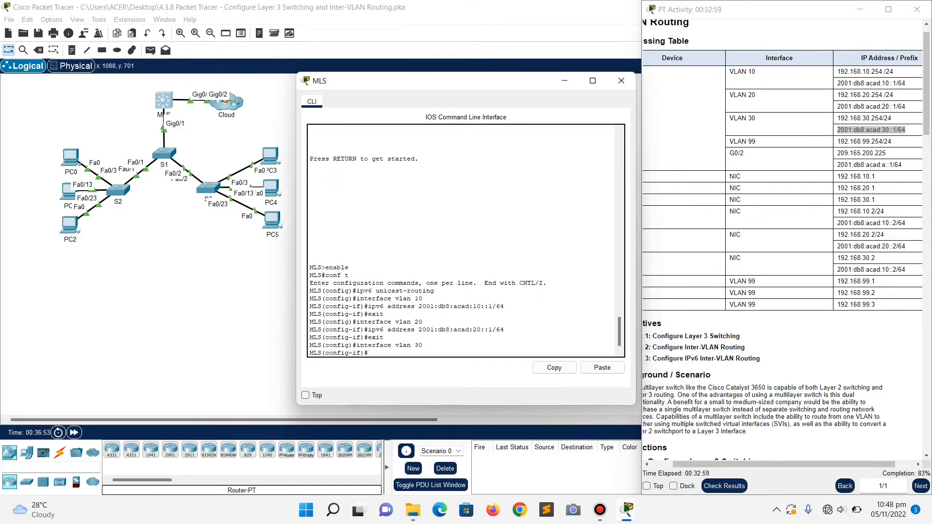
{"action": "type", "text": "ipv6 address"}
{"action": "right_click", "coordinate": [443, 356]}
{"action": "left_click", "coordinate": [461, 374]}
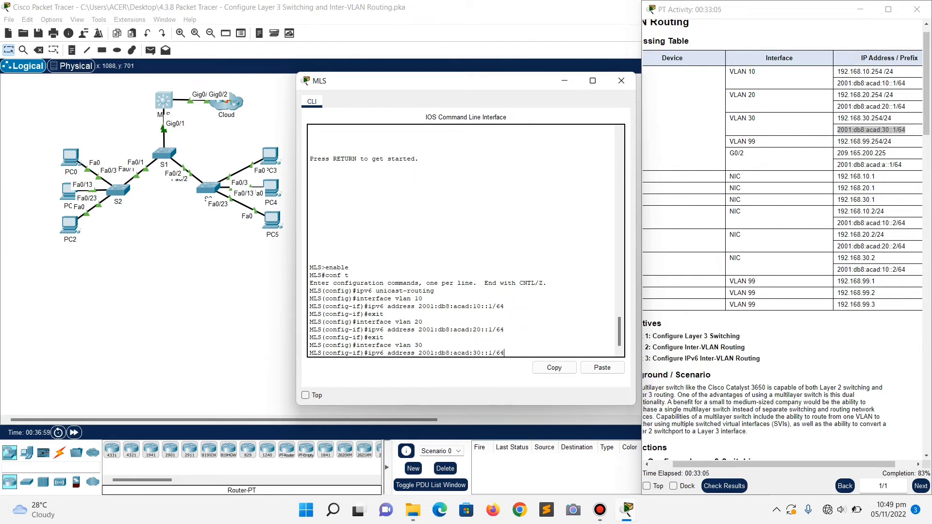
{"action": "key", "text": "Return"}
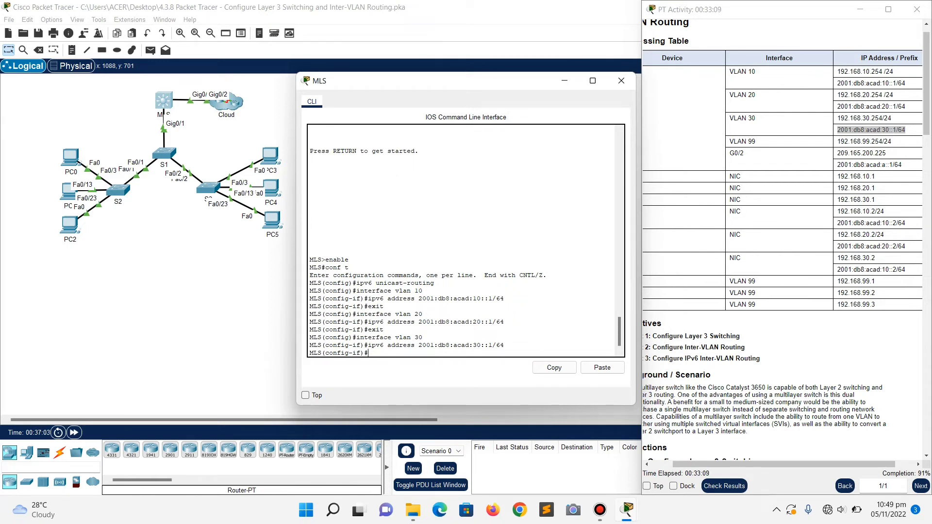
Copy the G0/2 IPv6 address 2001:db8:acad:a::1/64 from Part 3 Step 3 of the activity instructions
{"action": "left_click", "coordinate": [660, 464]}
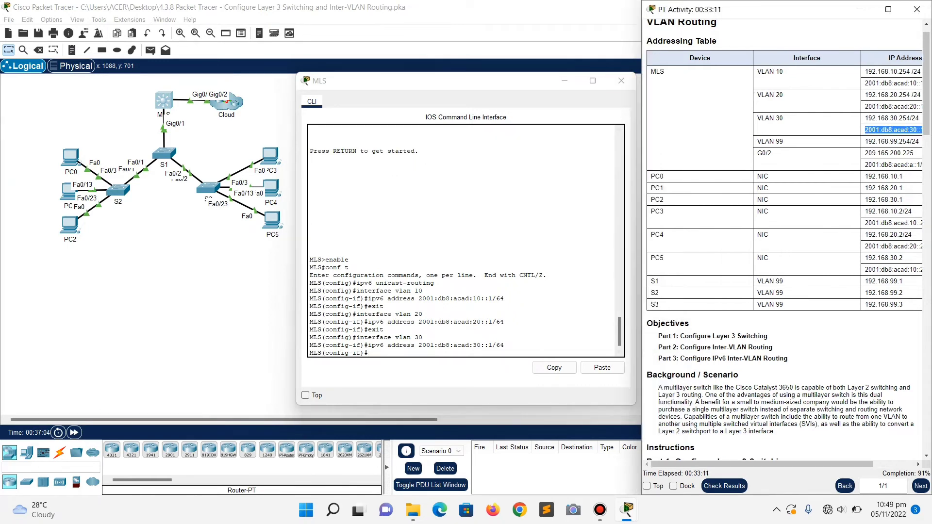
{"action": "left_click_drag", "start_coordinate": [927, 83], "coordinate": [926, 353]}
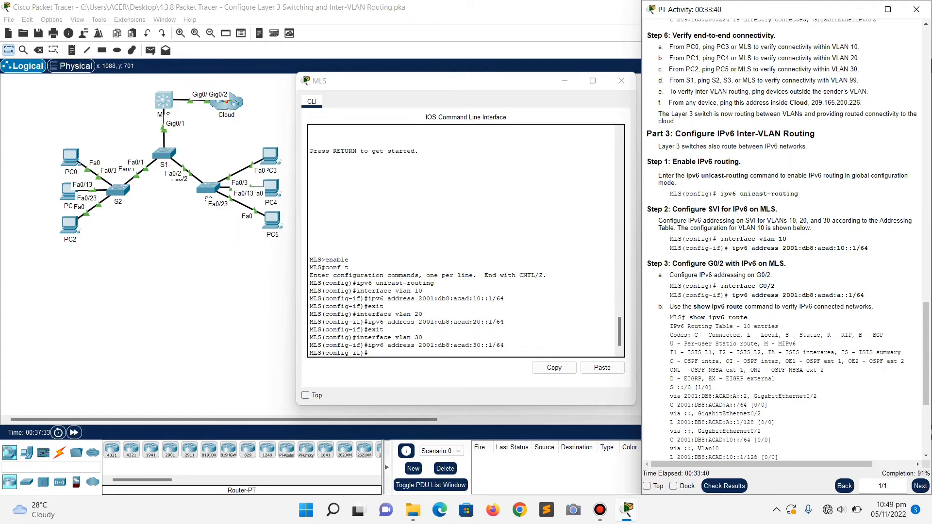
{"action": "left_click_drag", "start_coordinate": [783, 296], "coordinate": [864, 295]}
{"action": "key", "text": "ctrl+c"}
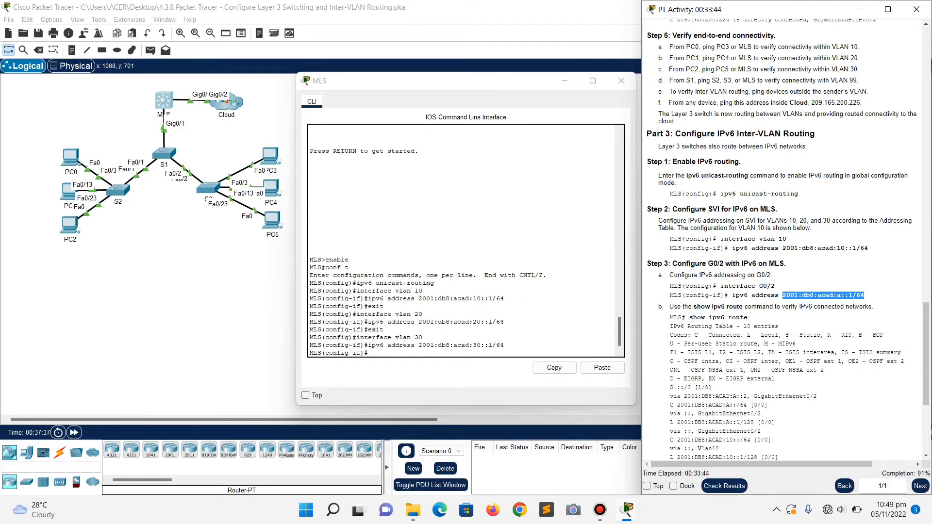
Leave the VLAN 30 interface on MLS and assign the IPv6 address 2001:db8:acad:a::1/64 to interface g0/2
{"action": "key", "text": "alt+Tab"}
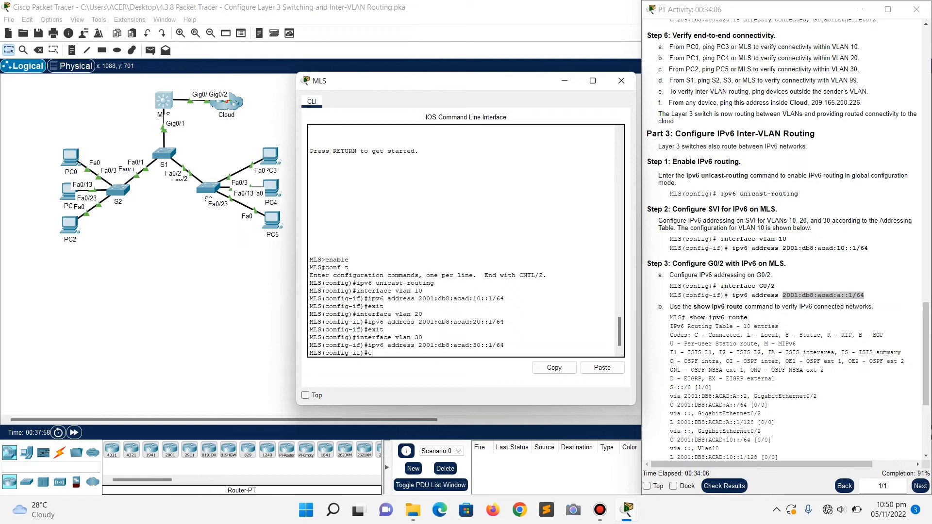
{"action": "type", "text": "exit"}
{"action": "key", "text": "Return"}
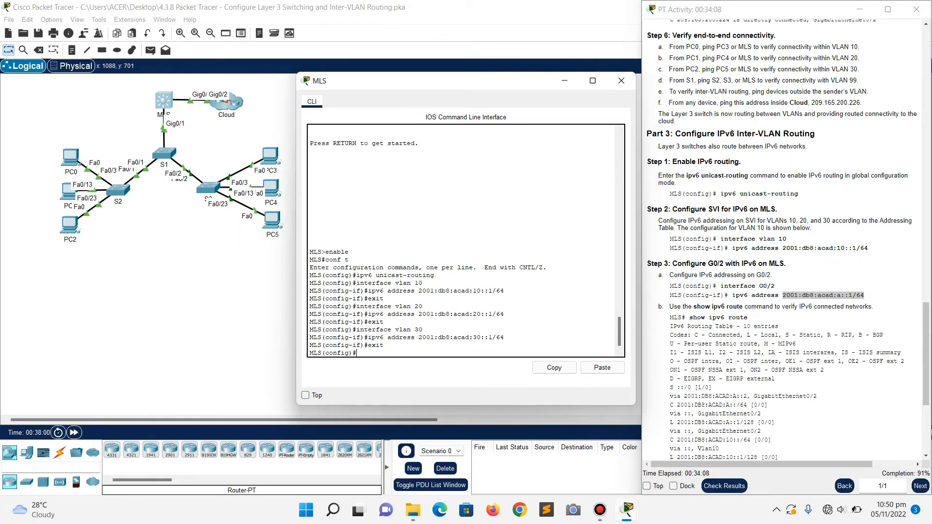
{"action": "type", "text": "interface g0/2"}
{"action": "key", "text": "Return"}
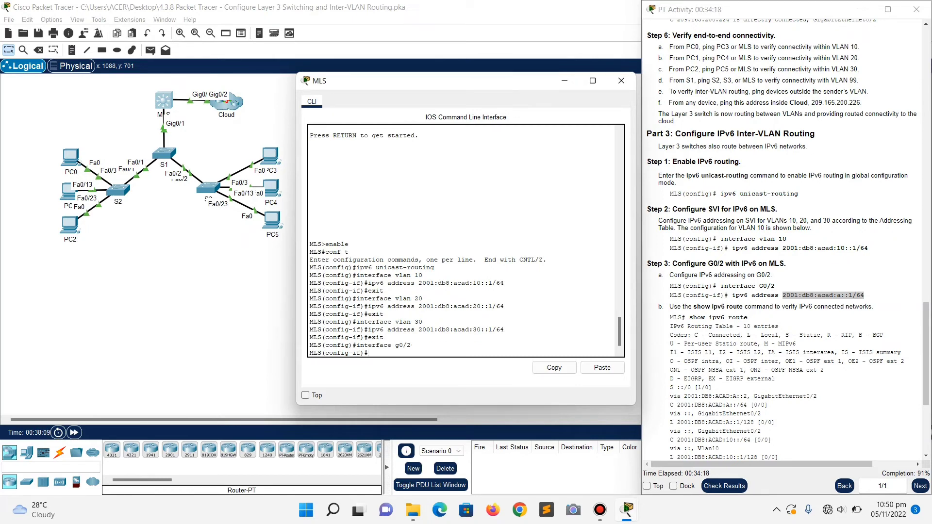
{"action": "type", "text": "ipv6 address"}
{"action": "right_click", "coordinate": [419, 350]}
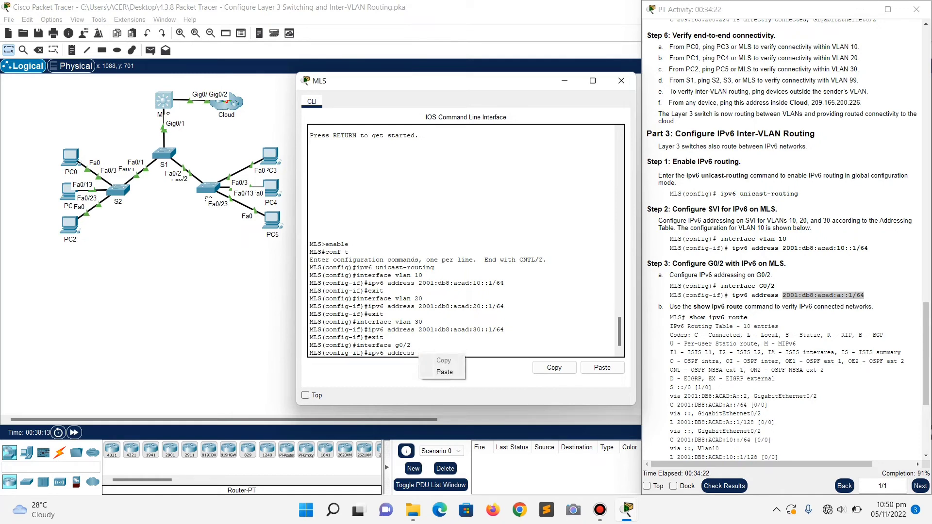
{"action": "left_click", "coordinate": [439, 371]}
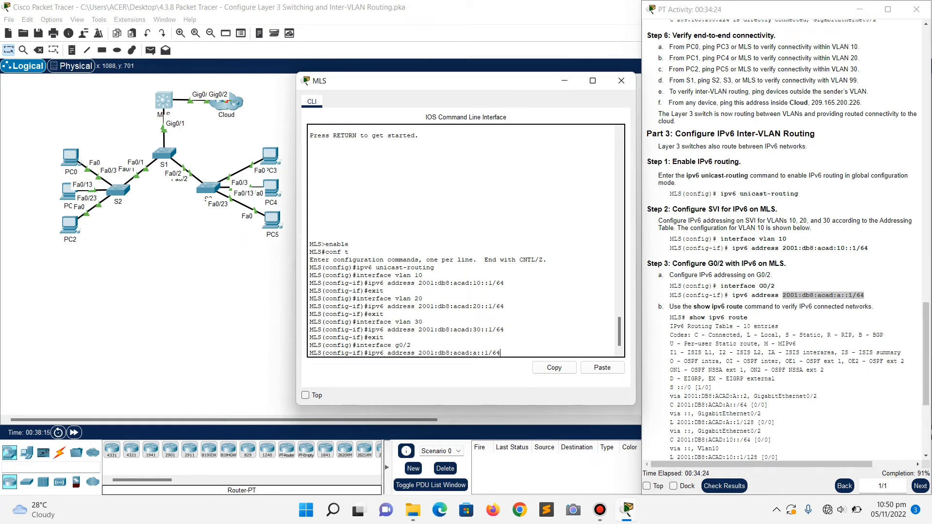
{"action": "key", "text": "Return"}
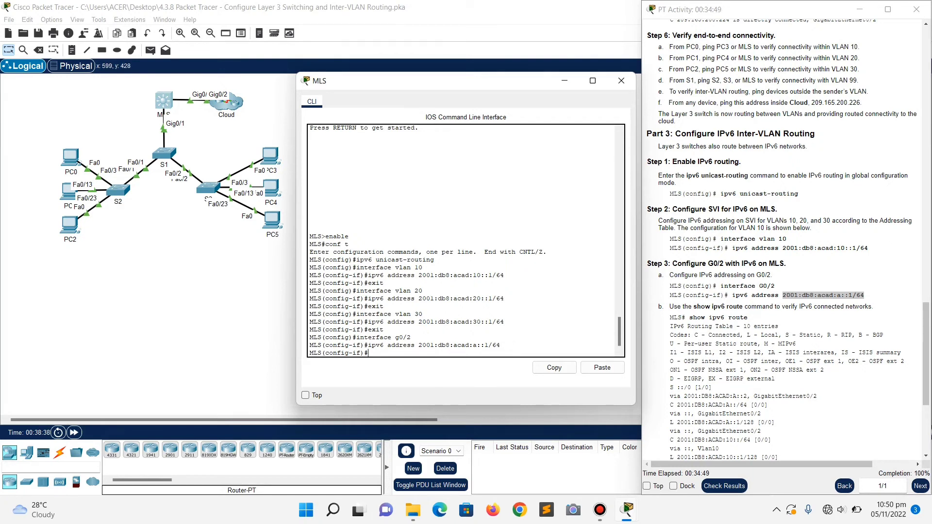
End configuration mode on MLS and view the full IPv6 routing table with show ipv6 route to verify the connected networks
{"action": "scroll", "coordinate": [785, 243], "scroll_direction": "down", "scroll_amount": 1}
{"action": "scroll", "coordinate": [785, 242], "scroll_direction": "down", "scroll_amount": 1}
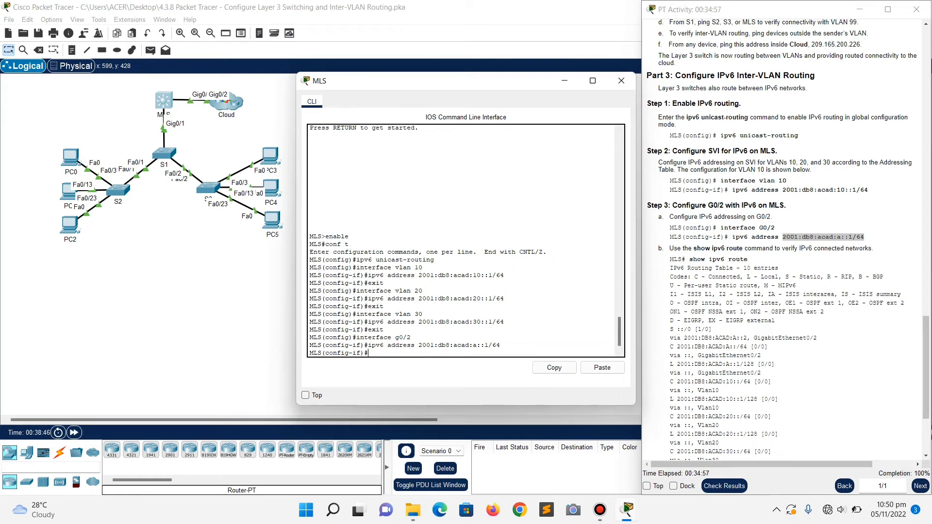
{"action": "type", "text": "end"}
{"action": "key", "text": "Return"}
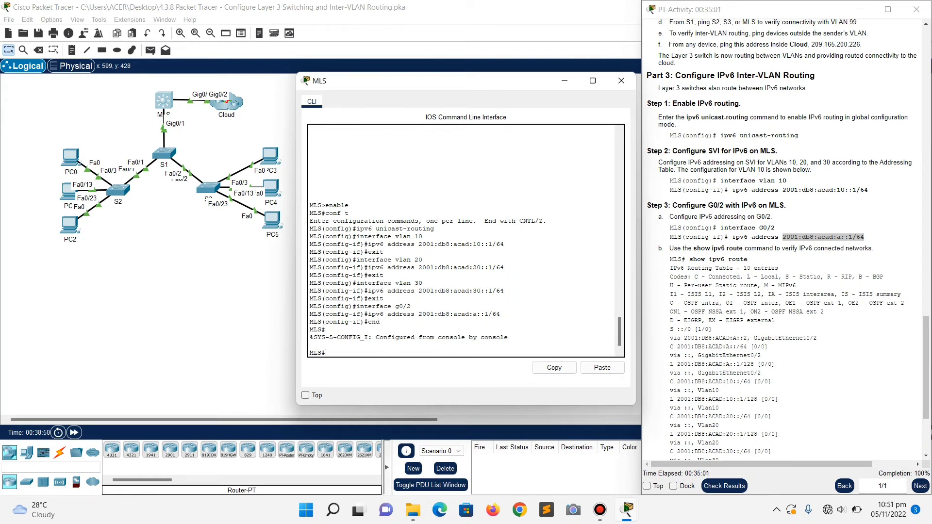
{"action": "type", "text": "show ipv6 route"}
{"action": "key", "text": "Return"}
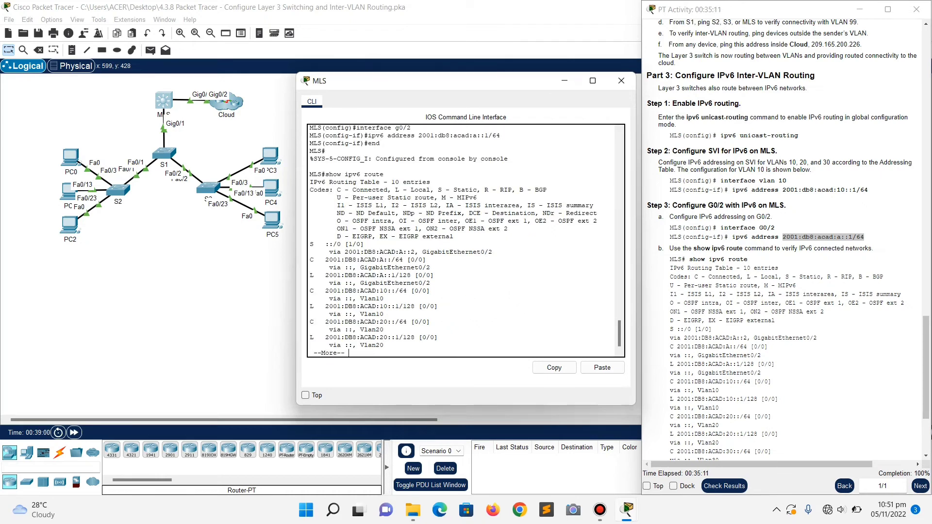
{"action": "key", "text": "Return"}
{"action": "key", "text": "Return"}
{"action": "key", "text": "Return"}
{"action": "key", "text": "Return"}
{"action": "key", "text": "Return"}
{"action": "key", "text": "Return"}
{"action": "key", "text": "Return"}
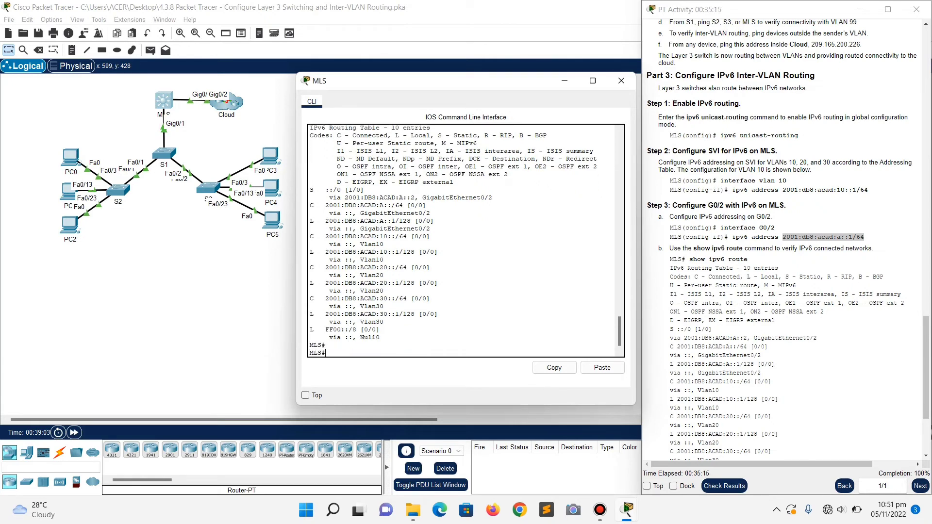
Check Step 4 of the activity instructions and switch from the MLS console to the Command Prompt on PC3
{"action": "scroll", "coordinate": [782, 237], "scroll_direction": "down", "scroll_amount": 5}
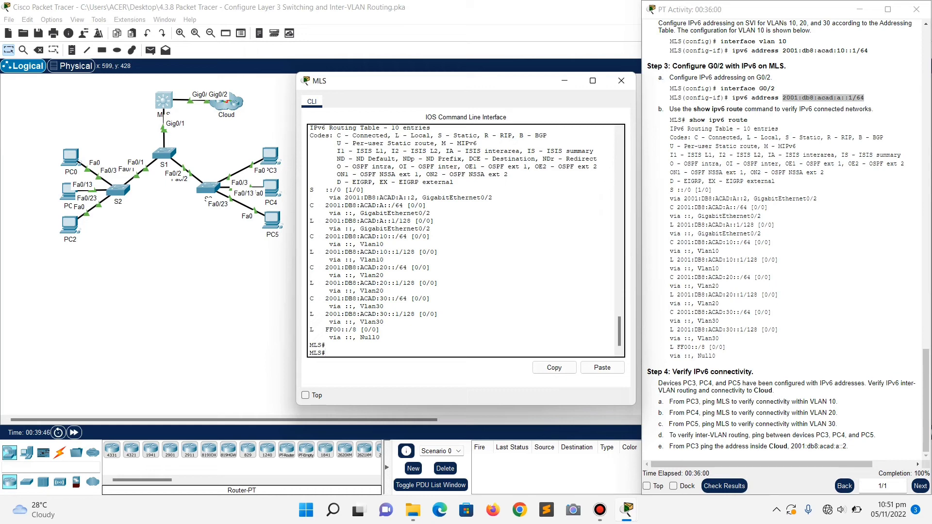
{"action": "left_click", "coordinate": [621, 81]}
{"action": "left_click", "coordinate": [859, 9]}
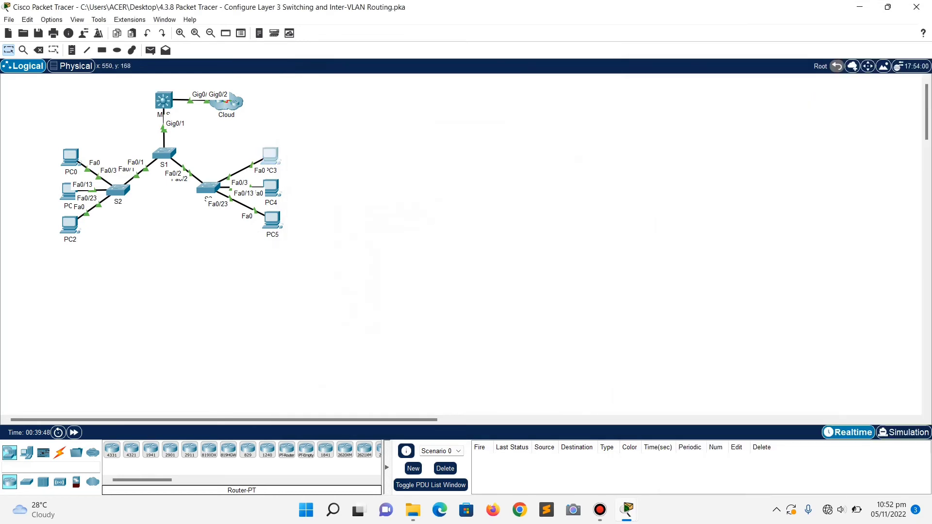
{"action": "left_click", "coordinate": [269, 155]}
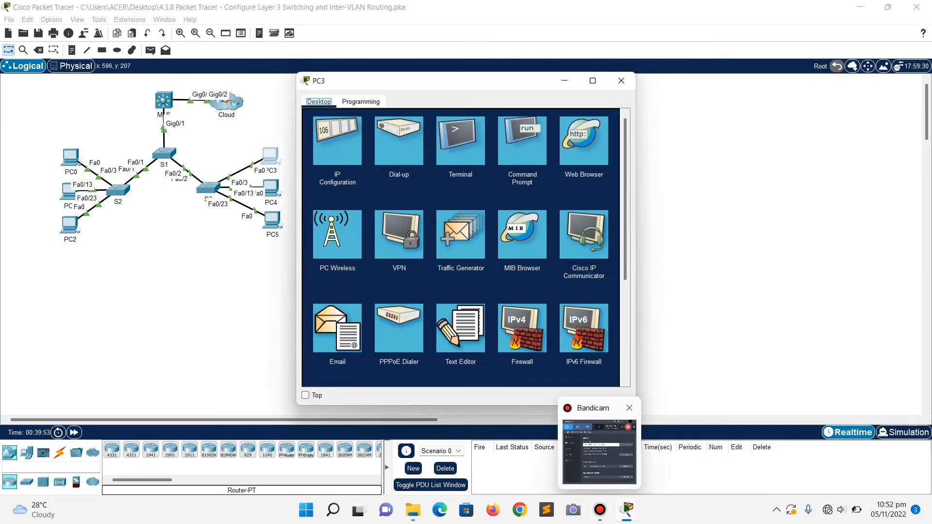
{"action": "left_click", "coordinate": [522, 140]}
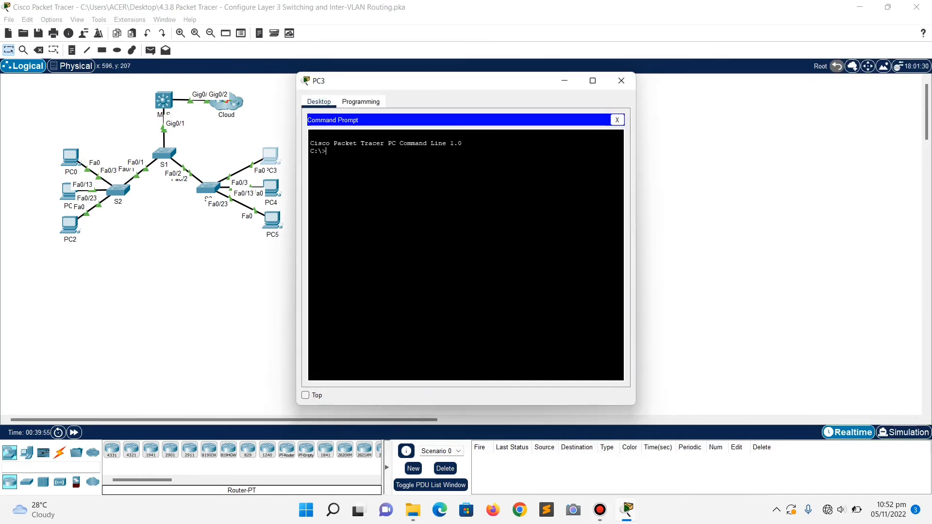
Copy the MLS VLAN 10 IPv6 address 2001:db8:acad:10::1, without its prefix length, from the Addressing Table in the activity instructions
{"action": "left_click", "coordinate": [626, 509]}
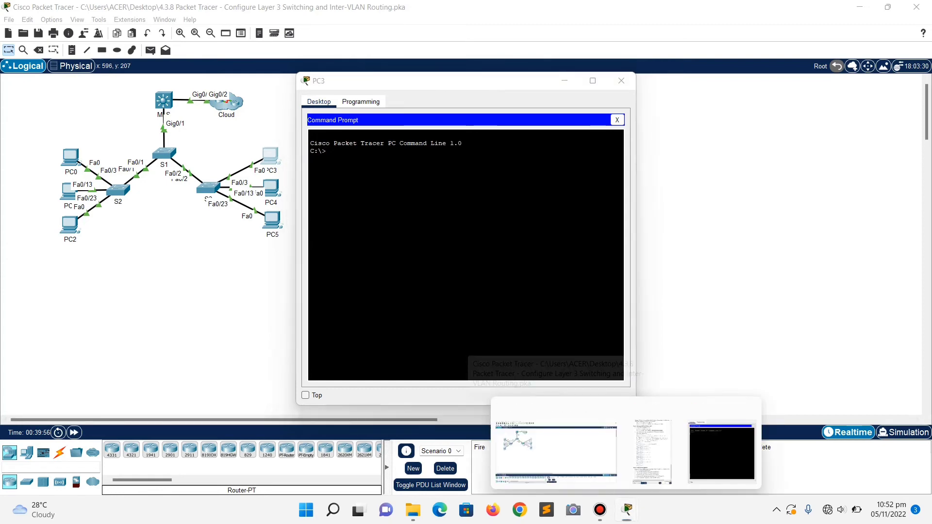
{"action": "left_click", "coordinate": [652, 452]}
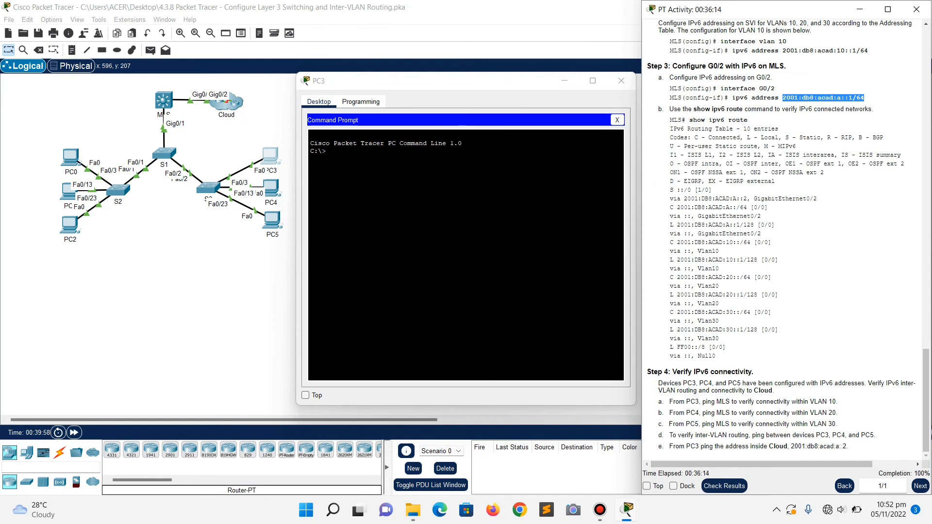
{"action": "scroll", "coordinate": [784, 233], "scroll_direction": "up", "scroll_amount": 15}
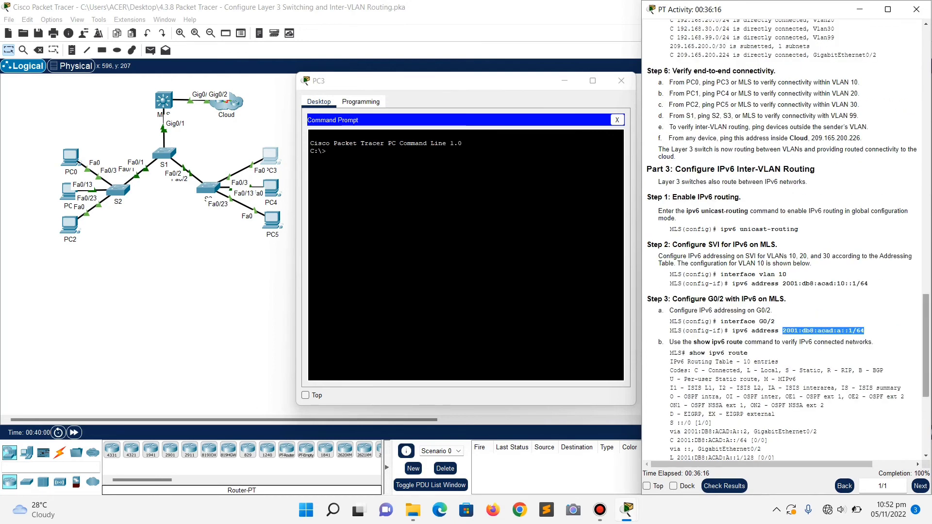
{"action": "scroll", "coordinate": [784, 233], "scroll_direction": "up", "scroll_amount": 15}
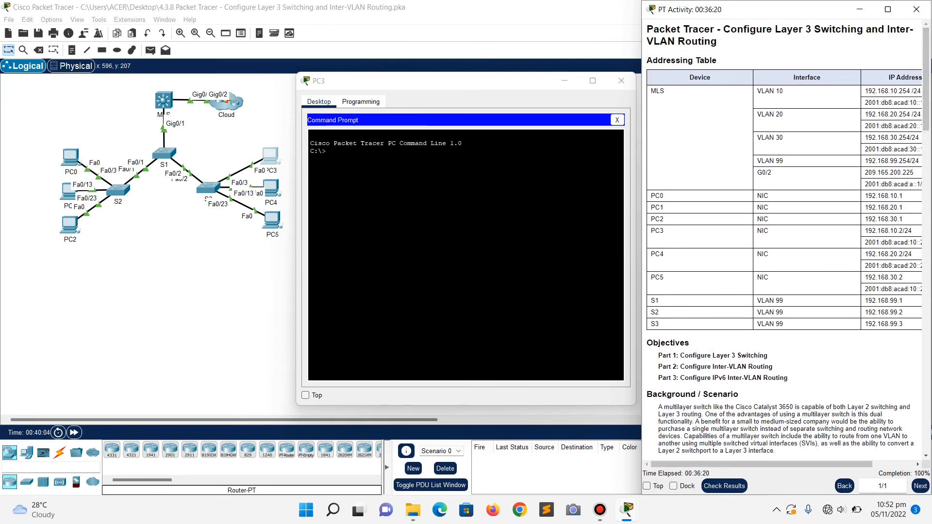
{"action": "mouse_move", "coordinate": [865, 102]}
{"action": "left_mouse_down"}
{"action": "mouse_move", "coordinate": [913, 103]}
{"action": "mouse_move", "coordinate": [872, 102]}
{"action": "left_mouse_up"}
{"action": "key", "text": "ctrl+c"}
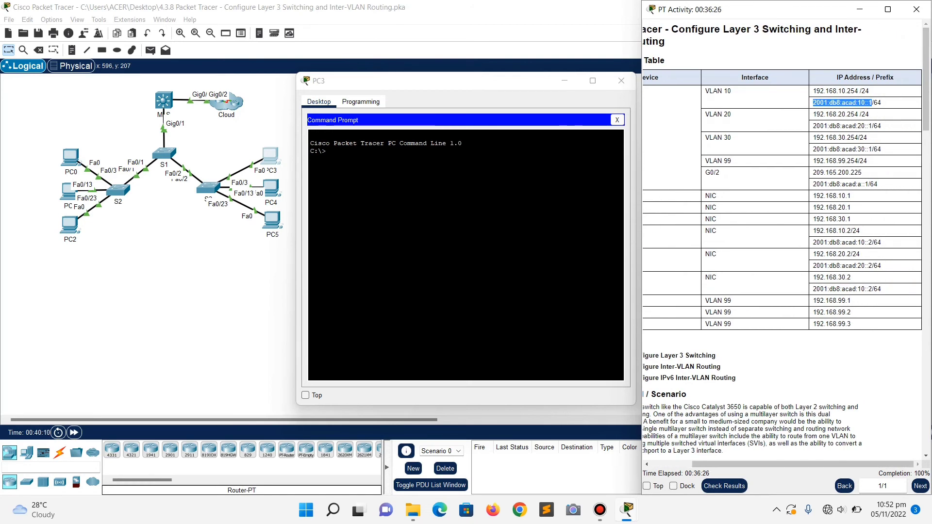
Ping the MLS VLAN 10 address 2001:db8:acad:10::1 from PC3 and close the PC3 window
{"action": "left_click", "coordinate": [326, 151]}
{"action": "type", "text": "ping"}
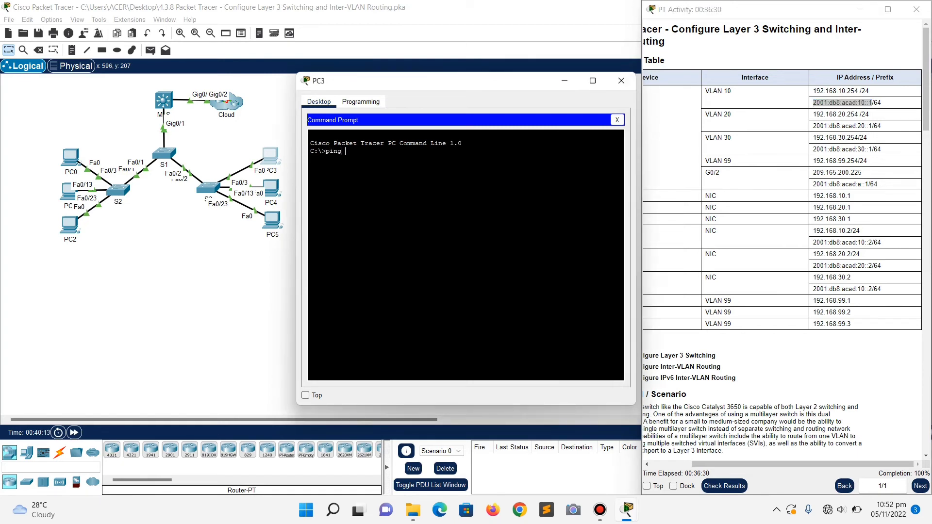
{"action": "right_click", "coordinate": [417, 149]}
{"action": "left_click", "coordinate": [437, 165]}
{"action": "key", "text": "Return"}
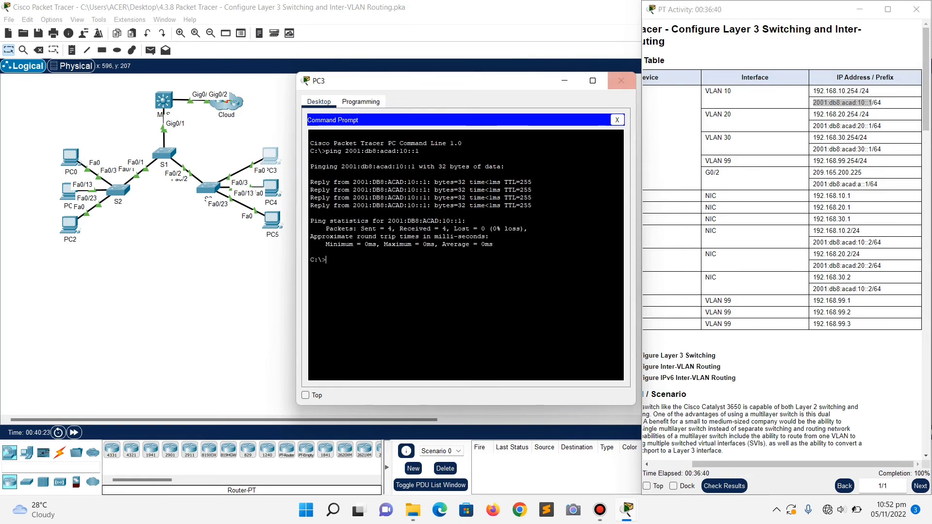
{"action": "left_click", "coordinate": [621, 81]}
Copy the MLS VLAN 20 IPv6 address from the Addressing Table and ping 2001:db8:acad:20::1 from the Command Prompt on PC4
{"action": "left_click", "coordinate": [271, 187]}
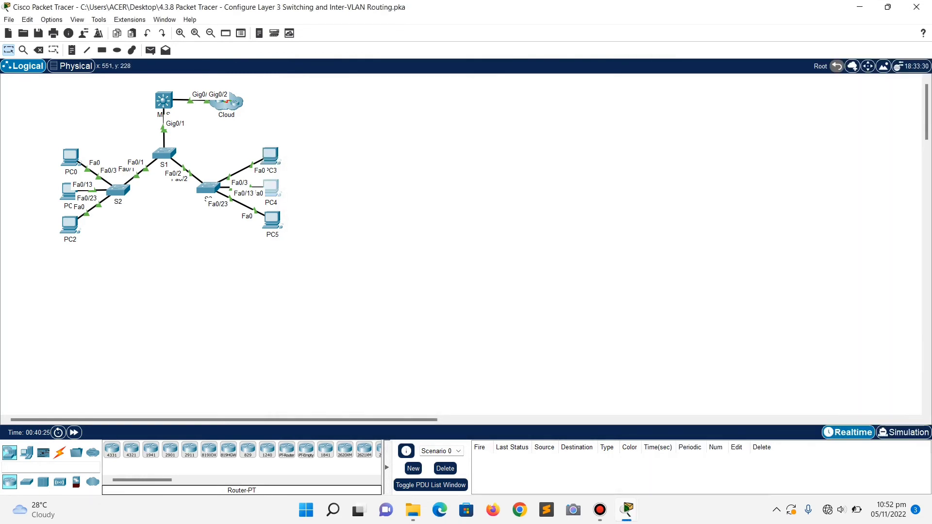
{"action": "left_click", "coordinate": [529, 141]}
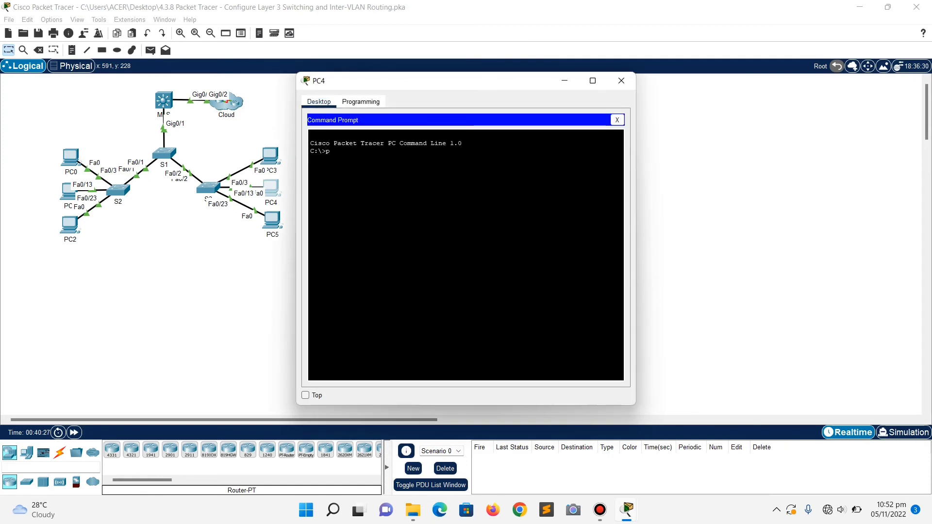
{"action": "type", "text": "ping"}
{"action": "mouse_move", "coordinate": [627, 510]}
{"action": "left_click", "coordinate": [657, 437]}
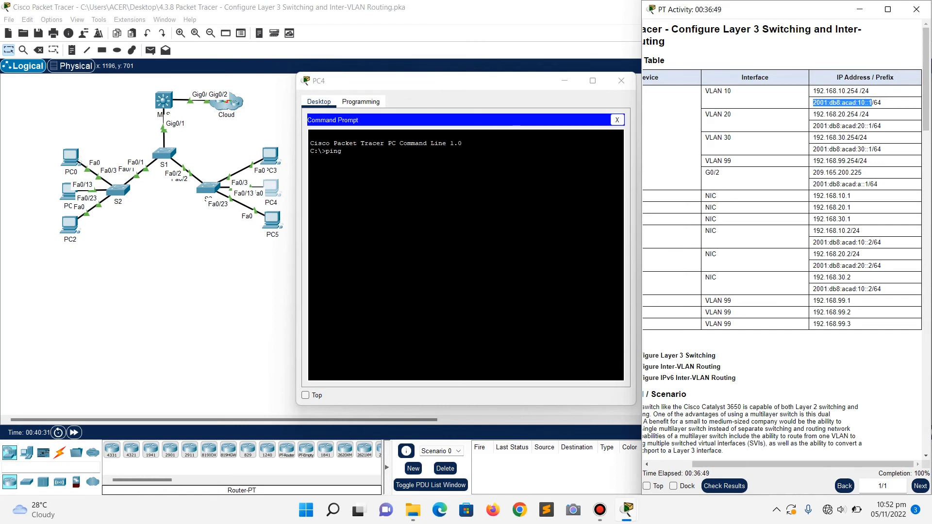
{"action": "left_click_drag", "start_coordinate": [814, 126], "coordinate": [872, 125]}
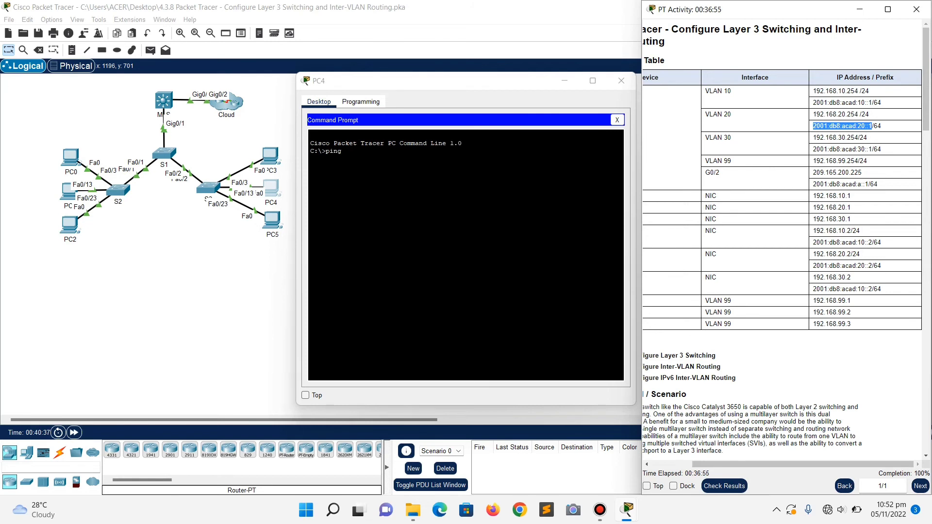
{"action": "left_click", "coordinate": [385, 152]}
{"action": "right_click", "coordinate": [385, 152]}
{"action": "left_click", "coordinate": [408, 172]}
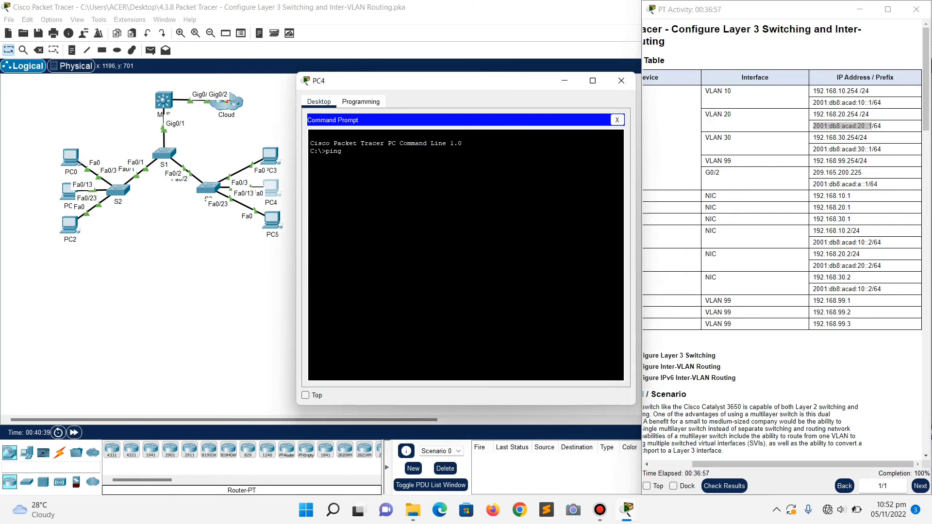
{"action": "key", "text": "Return"}
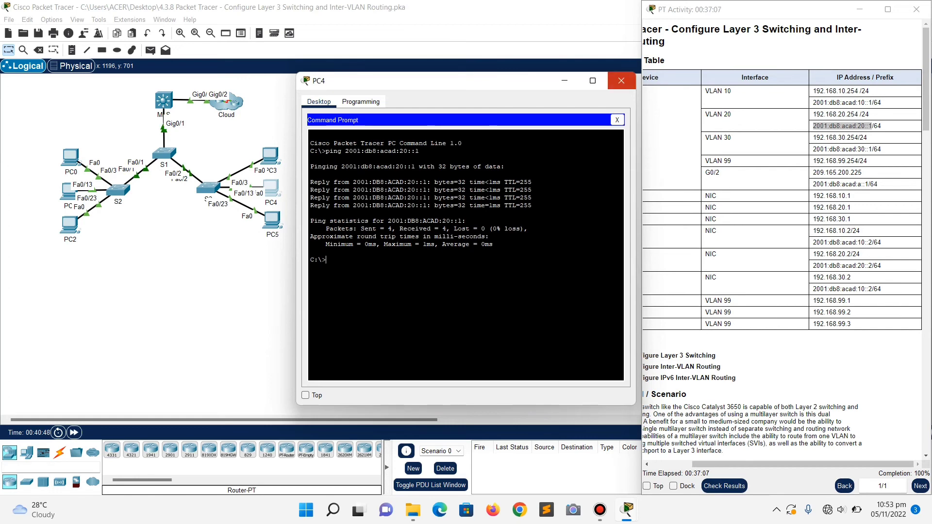
{"action": "left_click", "coordinate": [621, 81]}
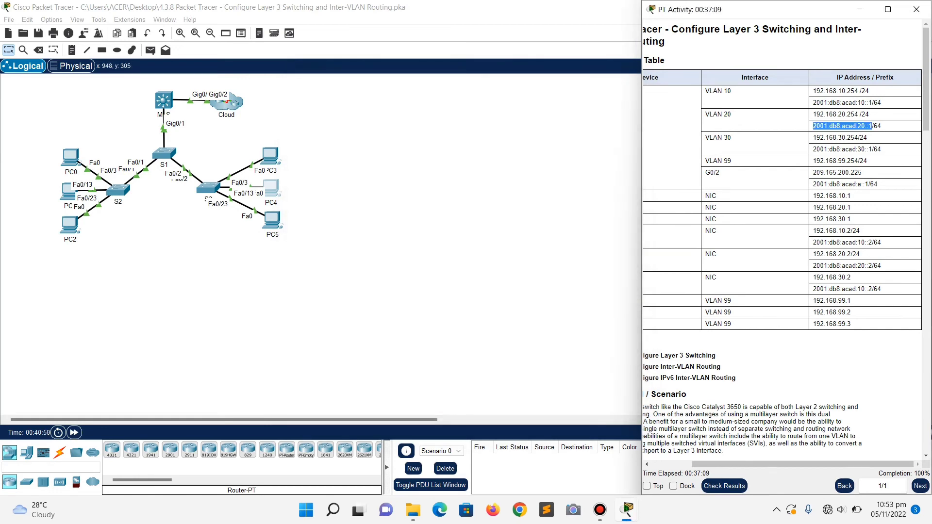
Copy the MLS VLAN 30 IPv6 address from the Addressing Table and ping 2001:db8:acad:30::1 from the Command Prompt on PC5
{"action": "left_click_drag", "start_coordinate": [813, 149], "coordinate": [872, 149]}
{"action": "key", "text": "ctrl+c"}
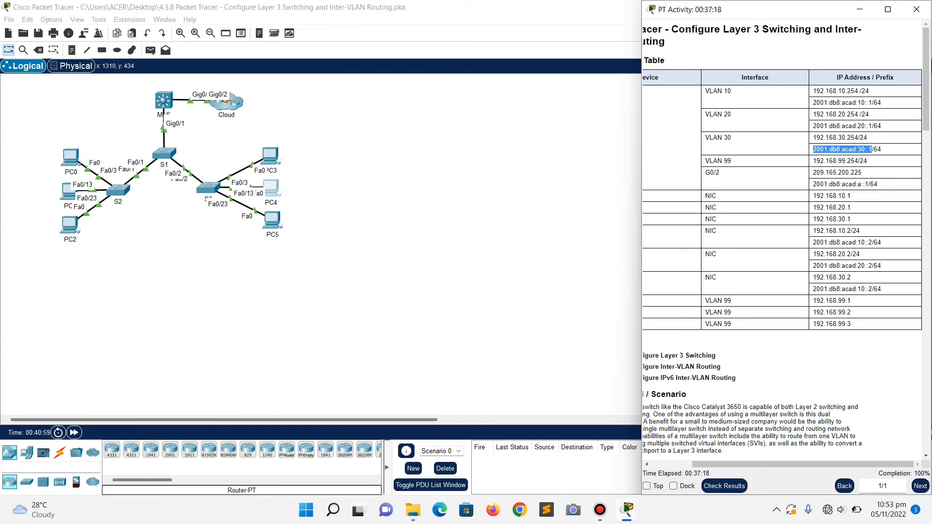
{"action": "left_click", "coordinate": [272, 221]}
{"action": "left_click", "coordinate": [523, 137]}
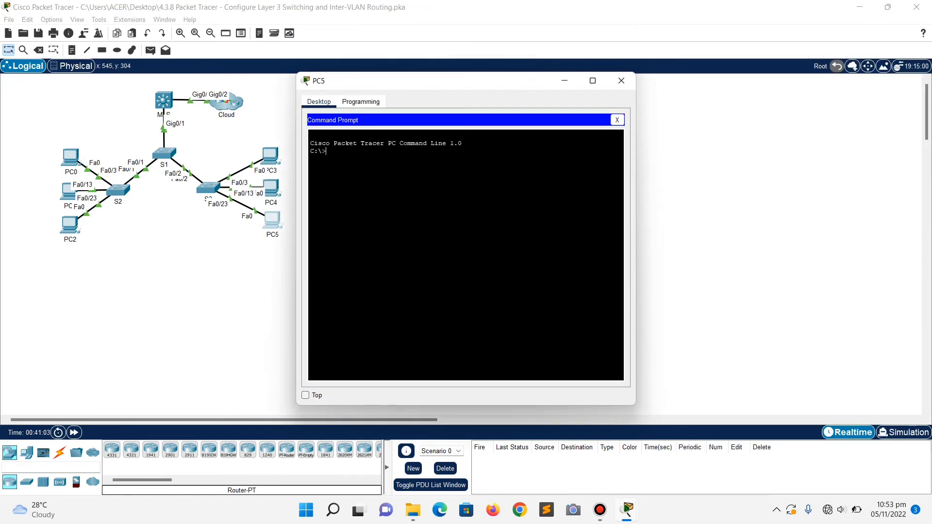
{"action": "type", "text": "ping"}
{"action": "right_click", "coordinate": [397, 156]}
{"action": "left_click", "coordinate": [417, 175]}
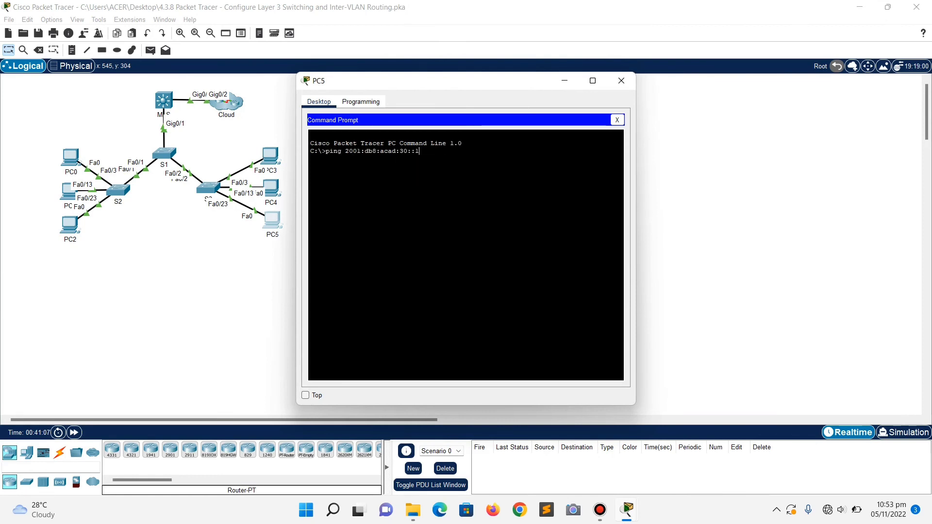
{"action": "key", "text": "Return"}
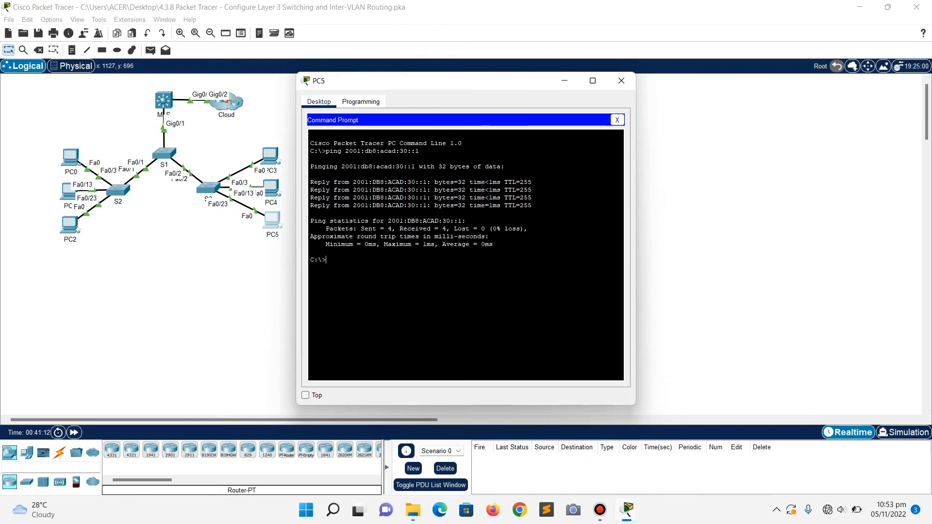
Review the inter-VLAN ping task in Step 4 and copy PC4's IPv6 address 2001:DB8:ACAD:20::2 from its IP Configuration
{"action": "mouse_move", "coordinate": [626, 509]}
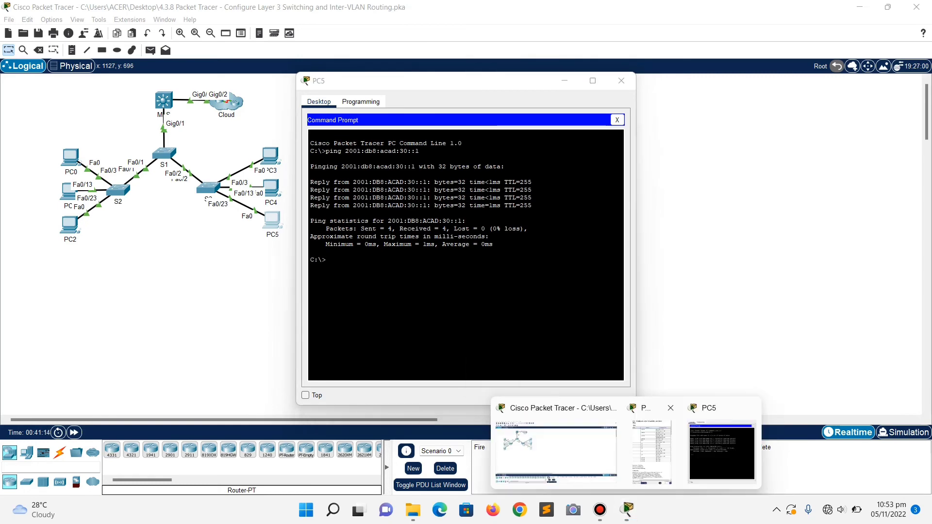
{"action": "left_click", "coordinate": [652, 452]}
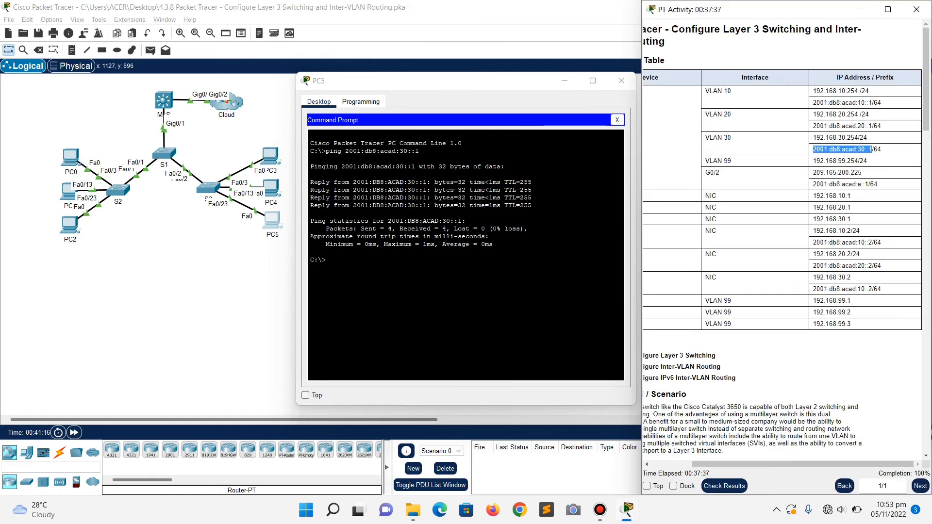
{"action": "scroll", "coordinate": [781, 238], "scroll_direction": "down", "scroll_amount": 20}
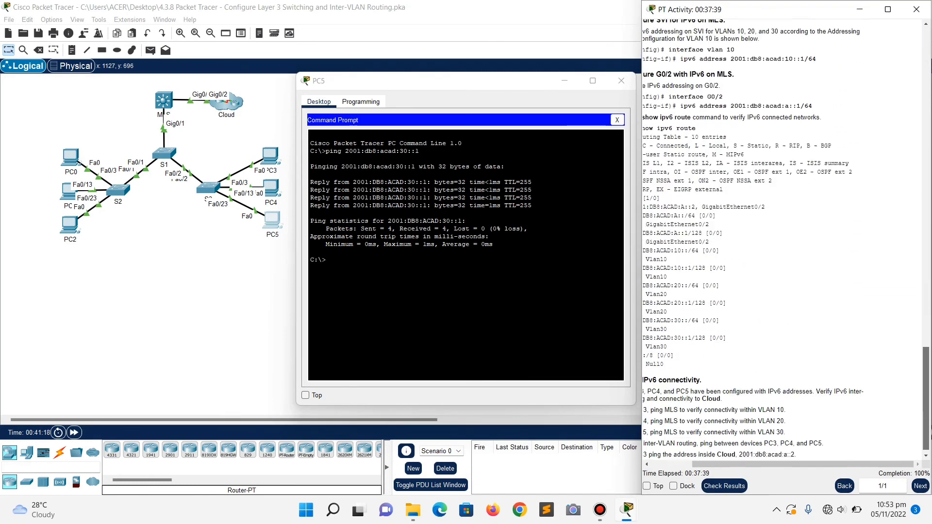
{"action": "scroll", "coordinate": [782, 238], "scroll_direction": "down", "scroll_amount": 1}
{"action": "scroll", "coordinate": [781, 242], "scroll_direction": "left", "scroll_amount": 3}
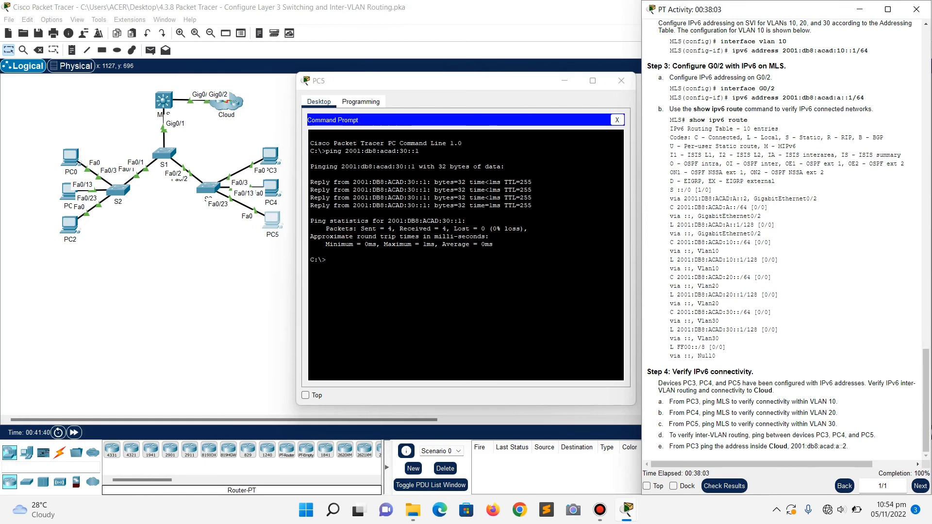
{"action": "left_click", "coordinate": [621, 80]}
{"action": "left_click", "coordinate": [271, 187]}
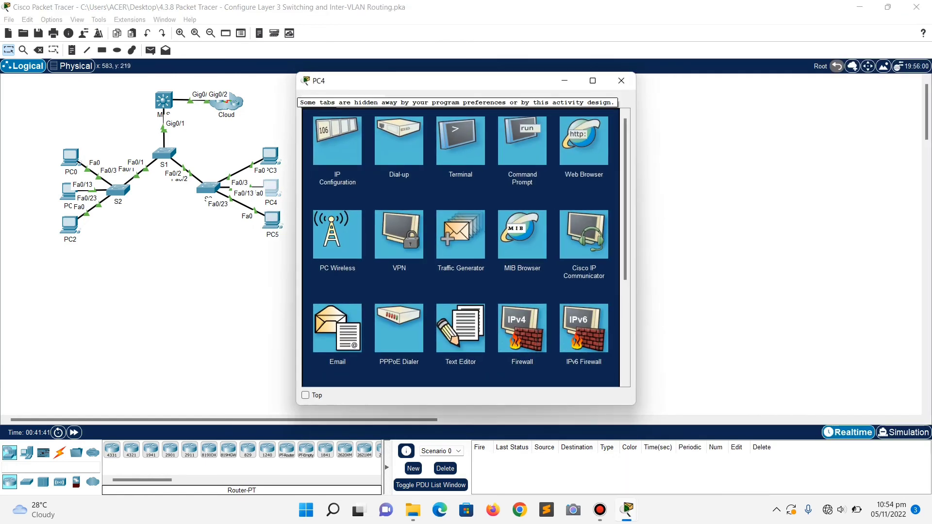
{"action": "left_click", "coordinate": [337, 140]}
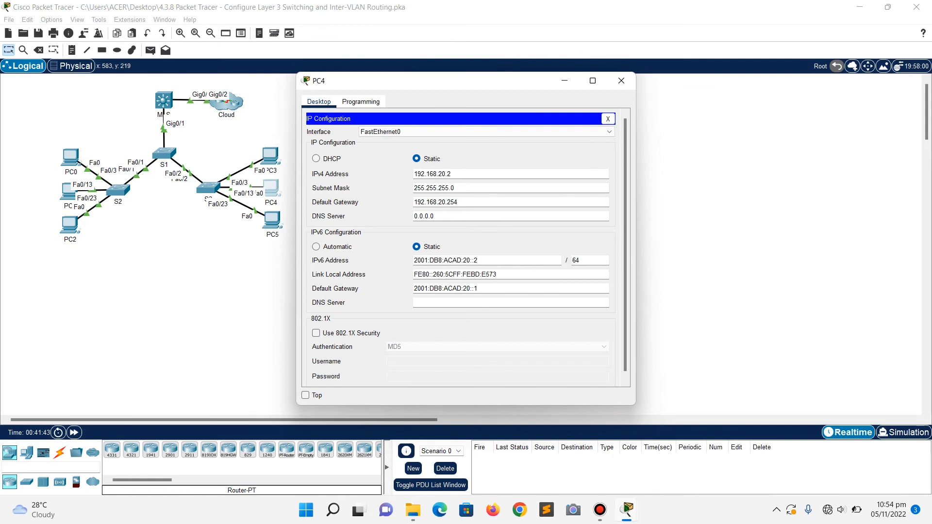
{"action": "left_click_drag", "start_coordinate": [477, 260], "coordinate": [414, 260]}
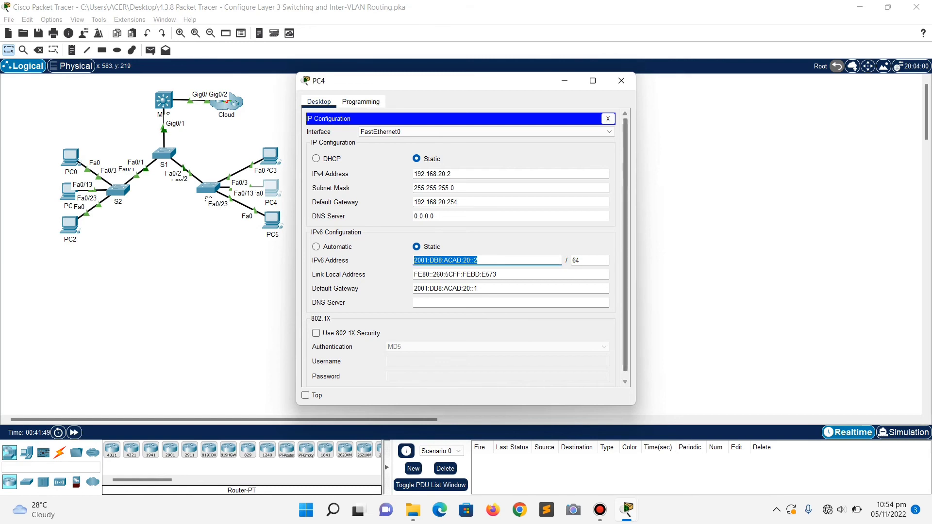
{"action": "left_click", "coordinate": [621, 80]}
Ping PC4 at 2001:DB8:ACAD:20::2 from the Command Prompt on PC3 and close the PC3 window
{"action": "left_click", "coordinate": [270, 155]}
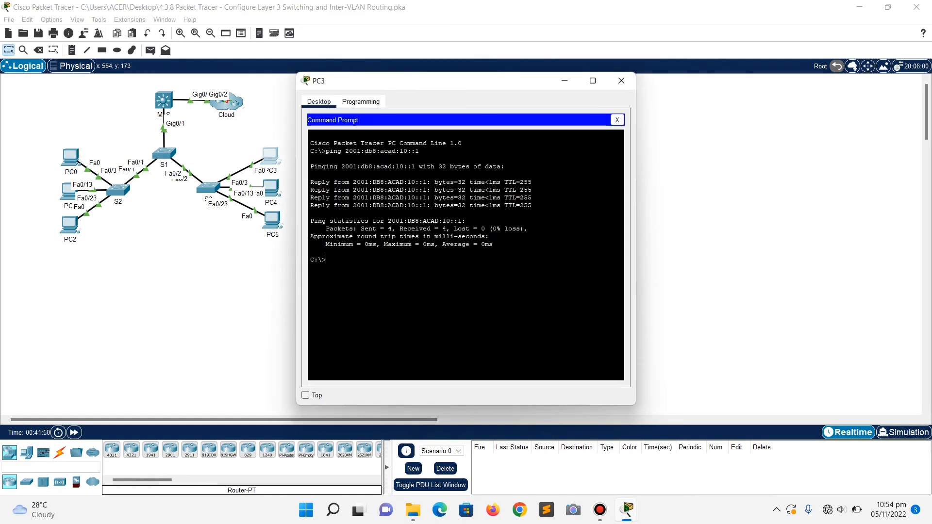
{"action": "type", "text": "ping 2001:DB8:ACAD:20::2"}
{"action": "key", "text": "Return"}
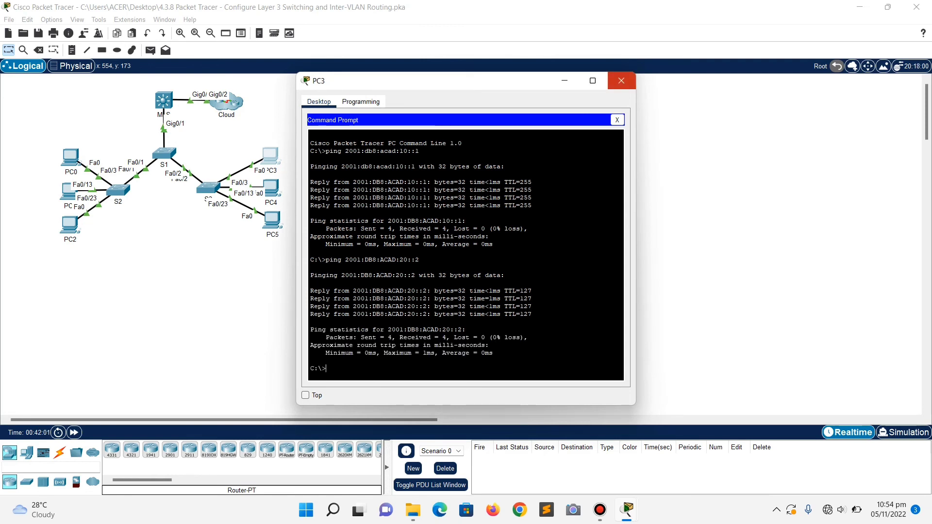
{"action": "left_click", "coordinate": [621, 80]}
Copy PC5's IPv6 address 2001:DB8:ACAD:30::2 from its IP Configuration and close the PC5 window
{"action": "left_click", "coordinate": [272, 219]}
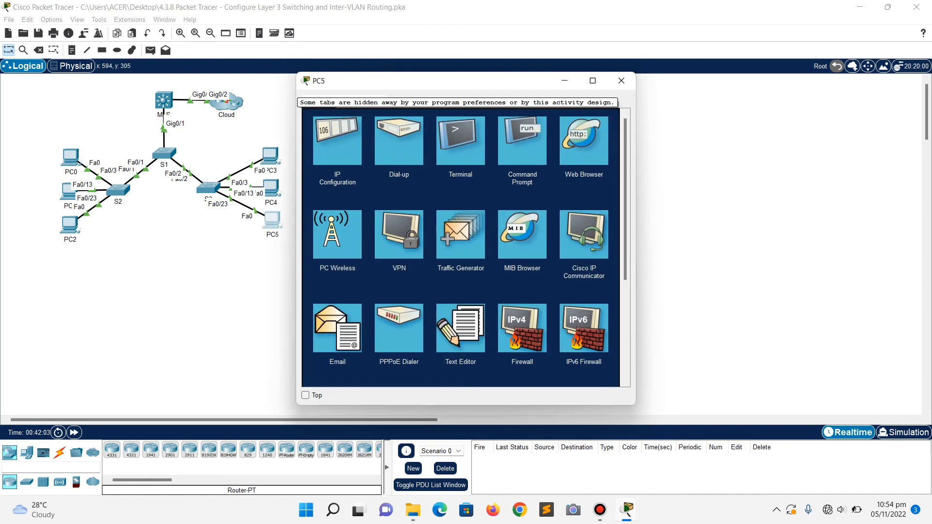
{"action": "left_click", "coordinate": [338, 141]}
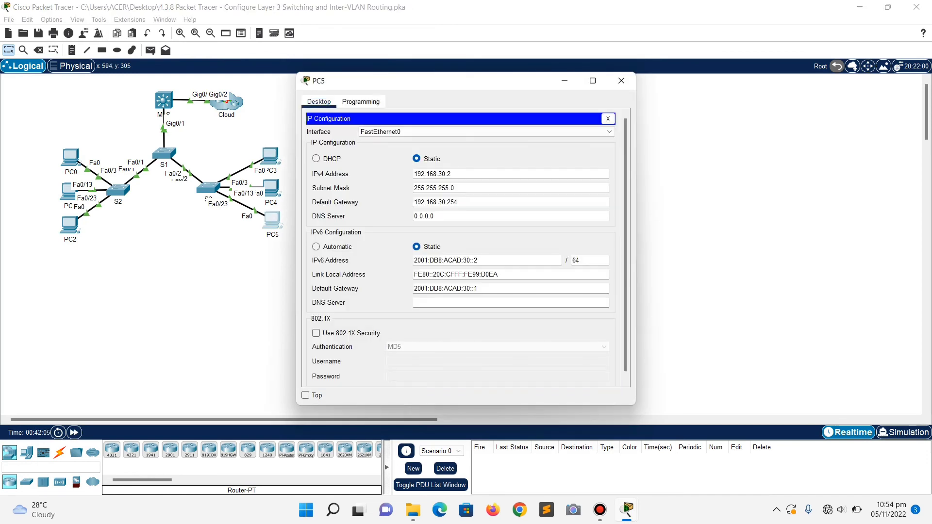
{"action": "left_click_drag", "start_coordinate": [477, 261], "coordinate": [414, 260]}
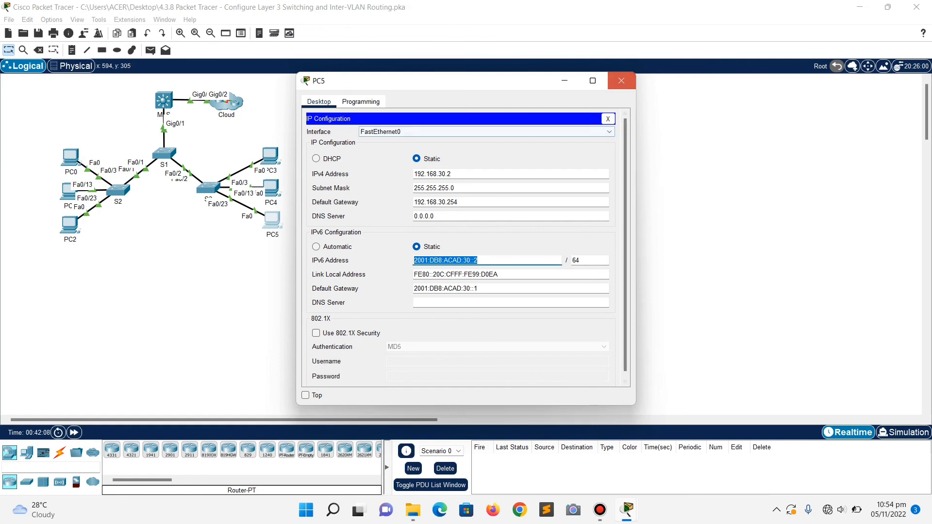
{"action": "left_click", "coordinate": [621, 80]}
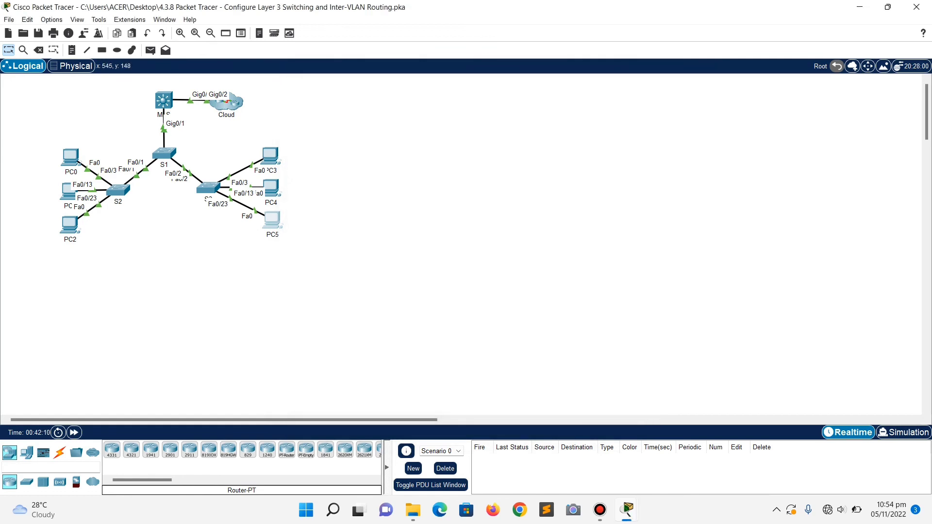
Ping PC5 at 2001:DB8:ACAD:30::2 from the Command Prompt on PC3
{"action": "left_click", "coordinate": [269, 156]}
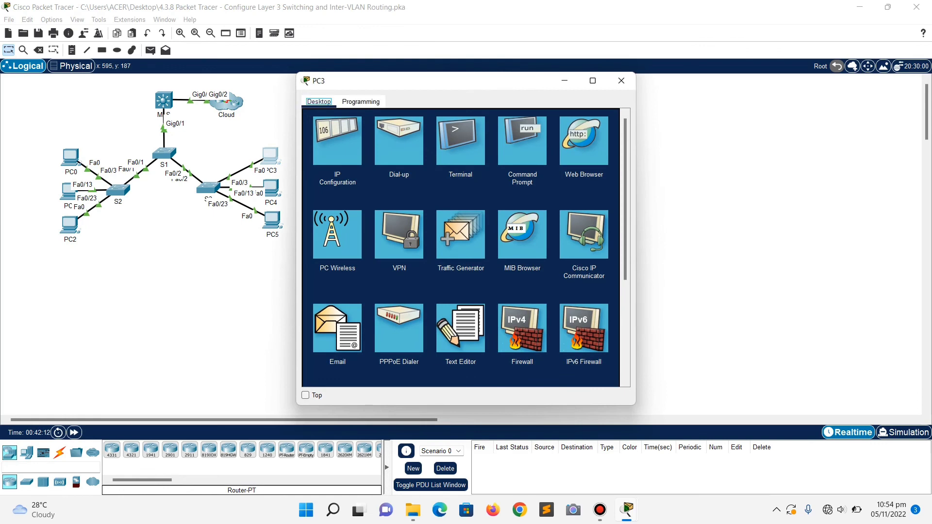
{"action": "left_click", "coordinate": [523, 141]}
{"action": "type", "text": "ping"}
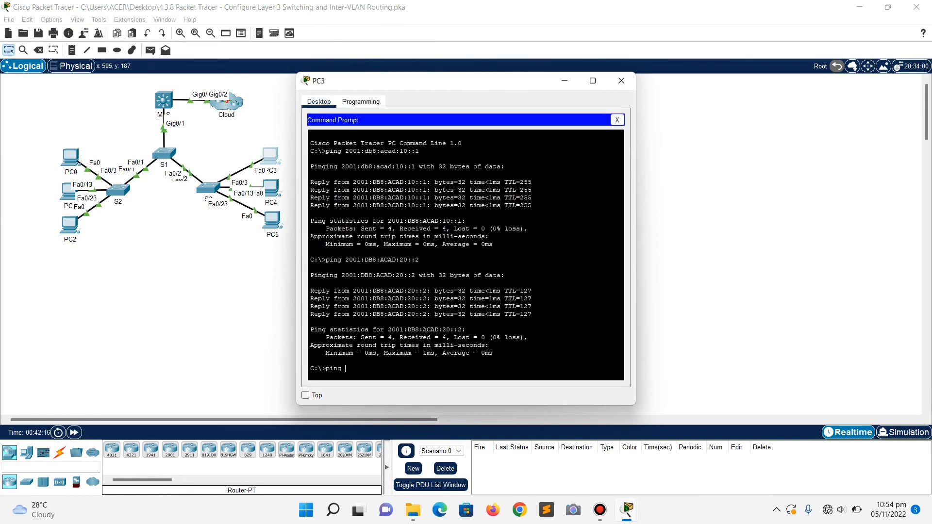
{"action": "type", "text": " 2001:DB8:ACAD:30::2"}
{"action": "key", "text": "Return"}
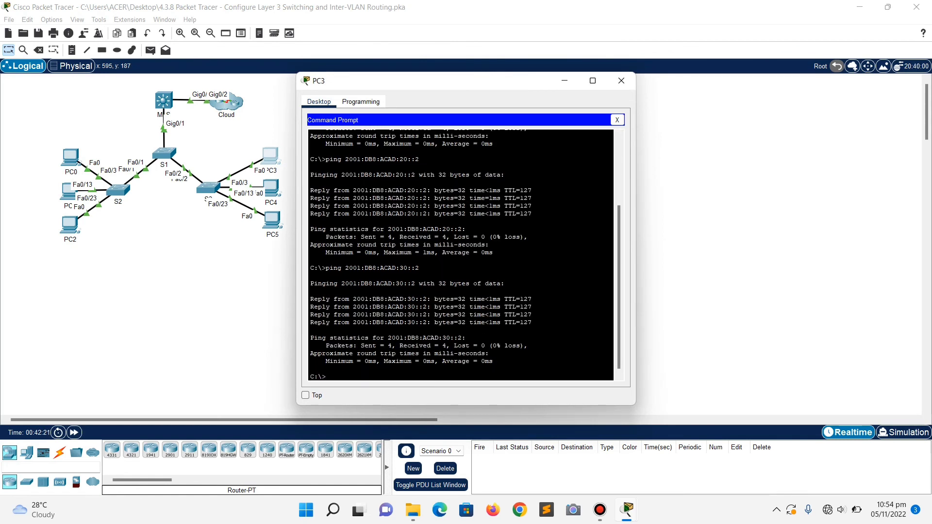
Copy the Cloud's IPv6 address from Step 4e of the activity instructions and ping 2001:db8:acad:a::2 from the Command Prompt on PC3
{"action": "mouse_move", "coordinate": [626, 510]}
{"action": "left_click", "coordinate": [660, 442]}
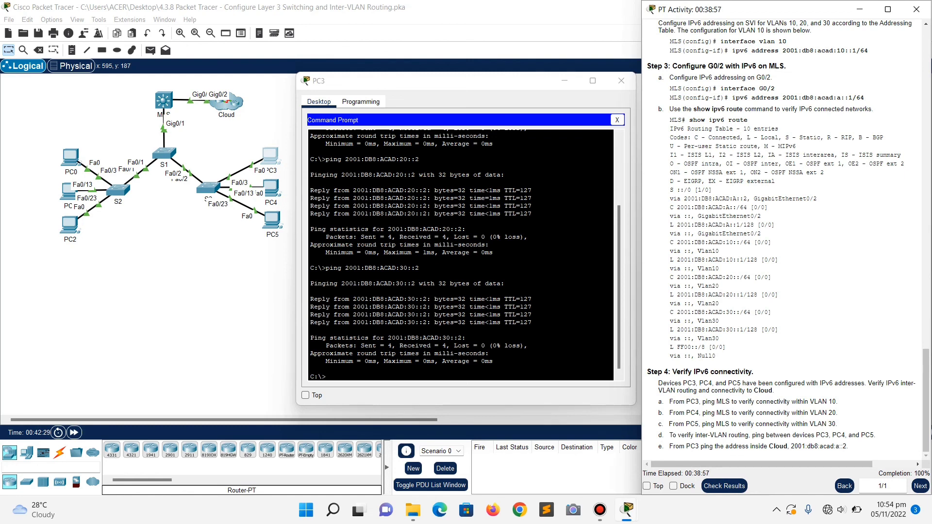
{"action": "left_click_drag", "start_coordinate": [791, 446], "coordinate": [847, 446]}
{"action": "key", "text": "ctrl+c"}
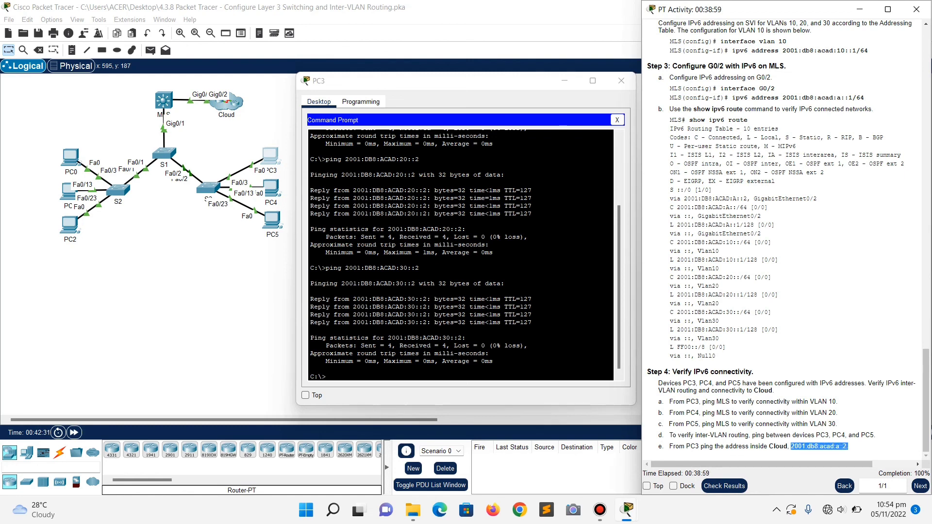
{"action": "key", "text": "alt+Tab"}
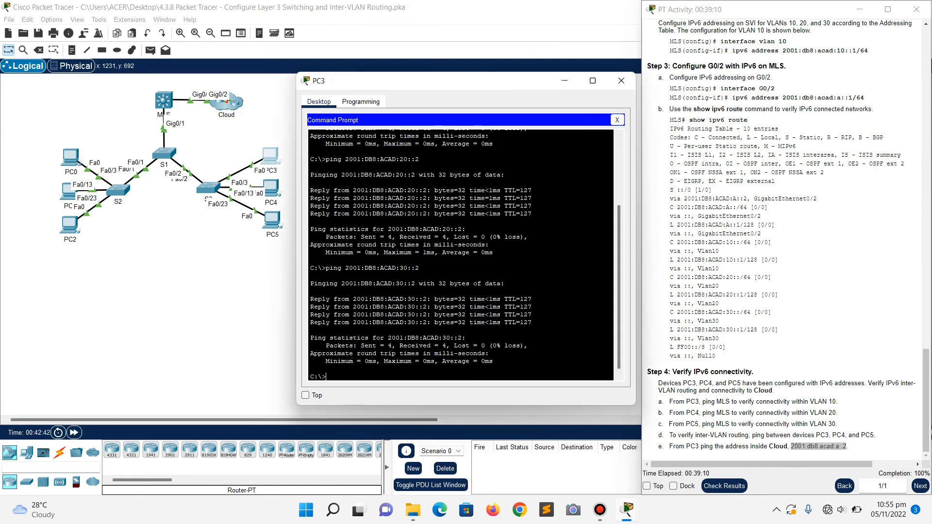
{"action": "type", "text": "ping"}
{"action": "key", "text": "ctrl+v"}
{"action": "key", "text": "Return"}
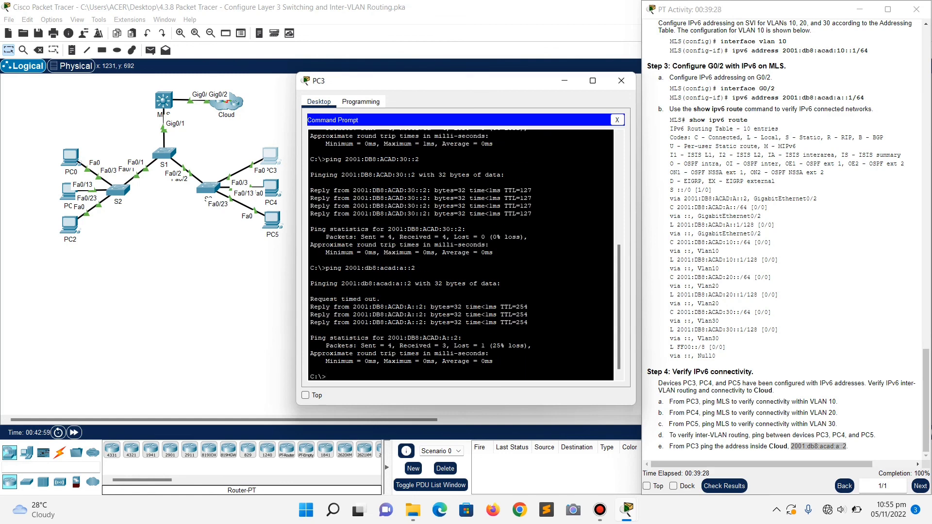
Repeat the ping to the Cloud address 2001:db8:acad:a::2 from PC3 and close the PC3 window
{"action": "key", "text": "Up"}
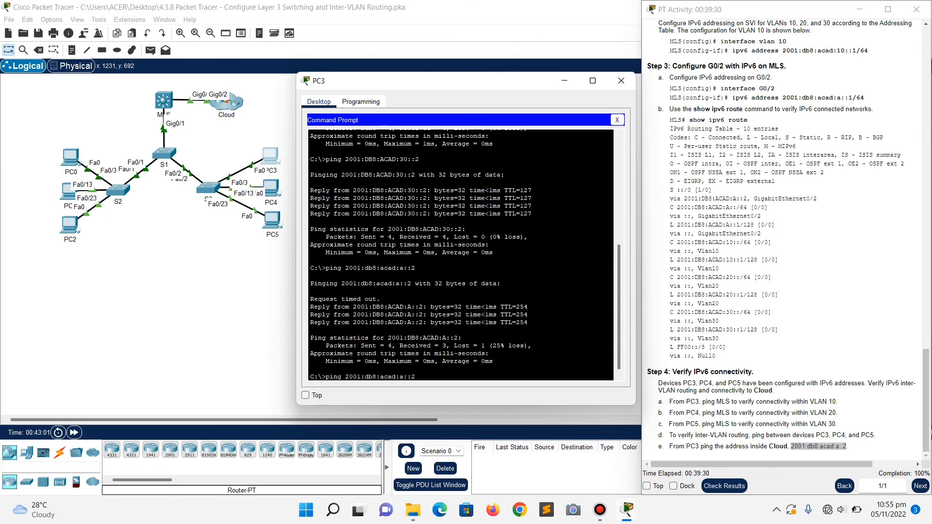
{"action": "key", "text": "Return"}
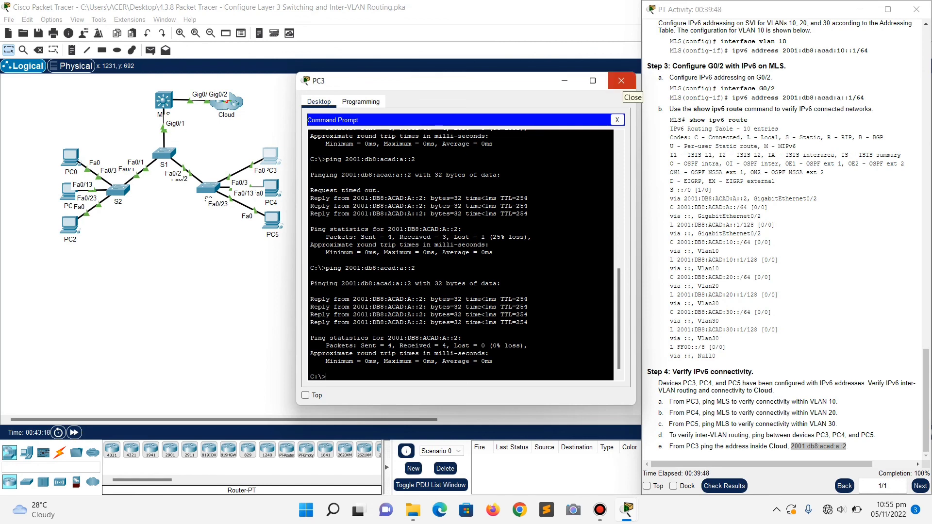
{"action": "left_click", "coordinate": [621, 81]}
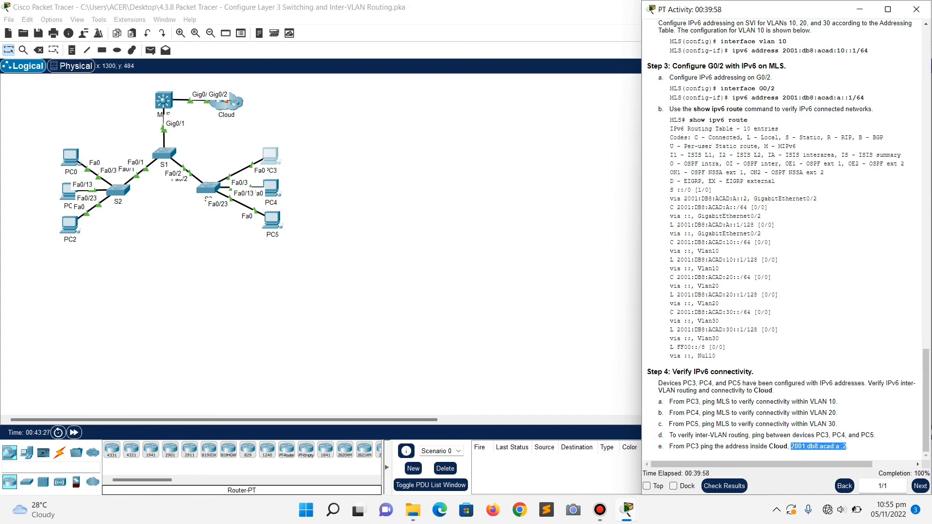
Check the activity results, review the list of assessment items, and close the results view
{"action": "left_click", "coordinate": [725, 486]}
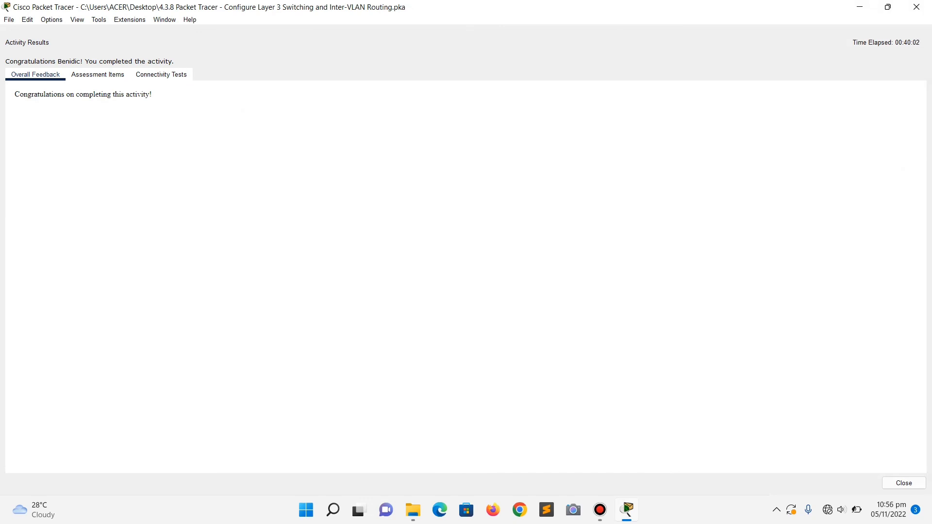
{"action": "left_click", "coordinate": [98, 74]}
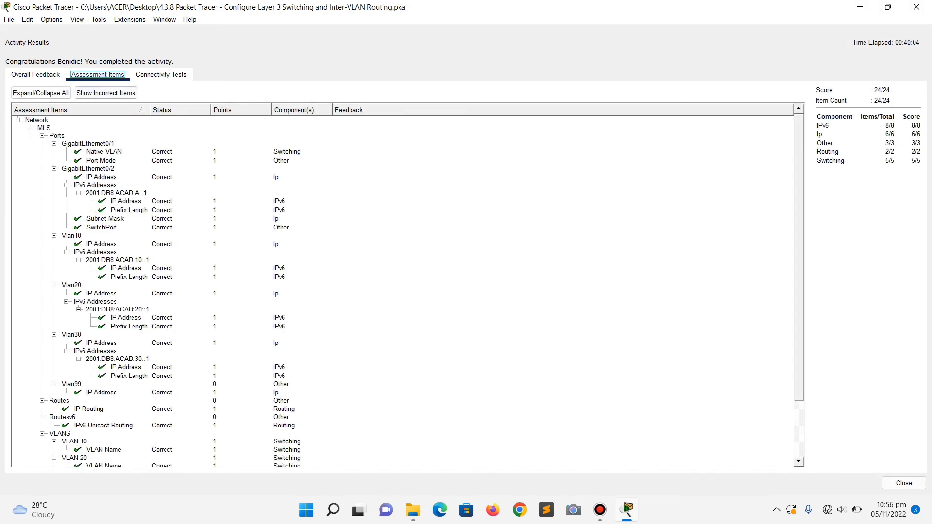
{"action": "scroll", "coordinate": [407, 292], "scroll_direction": "down", "scroll_amount": 2}
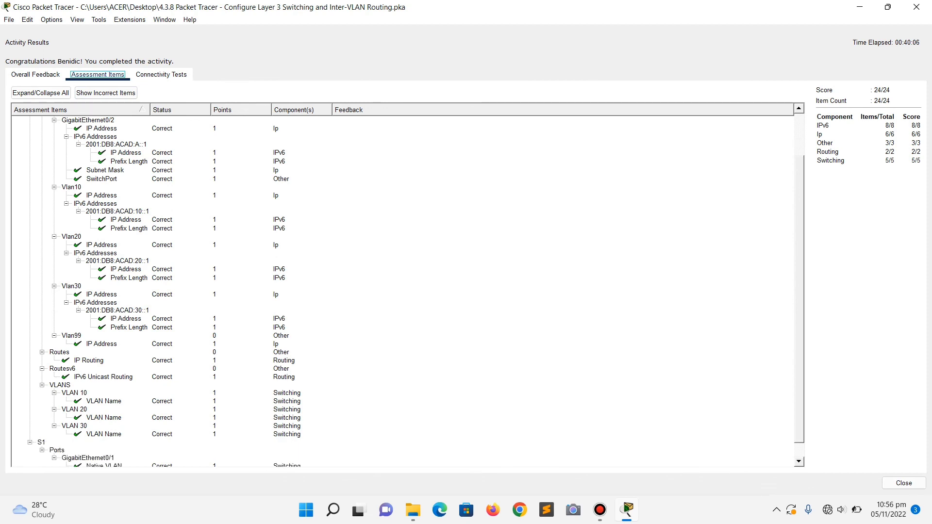
{"action": "scroll", "coordinate": [408, 291], "scroll_direction": "up", "scroll_amount": 3}
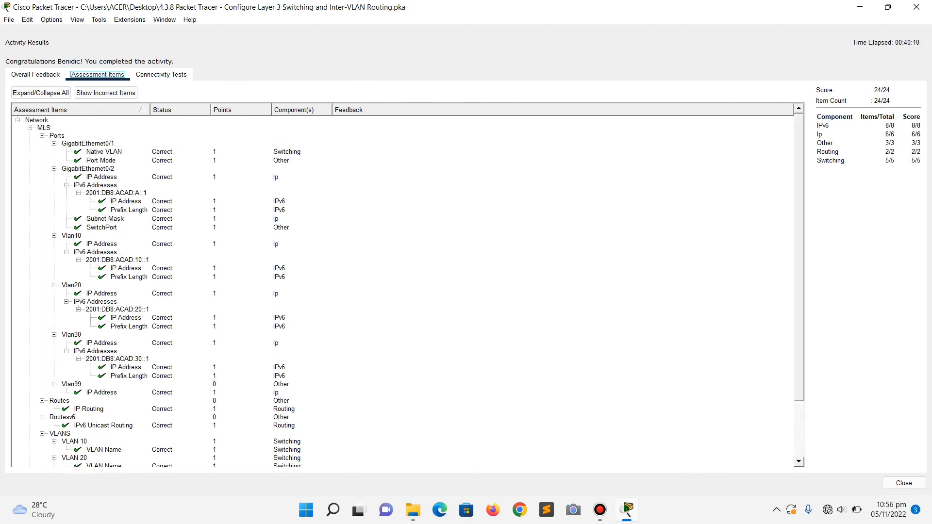
{"action": "left_click", "coordinate": [916, 6]}
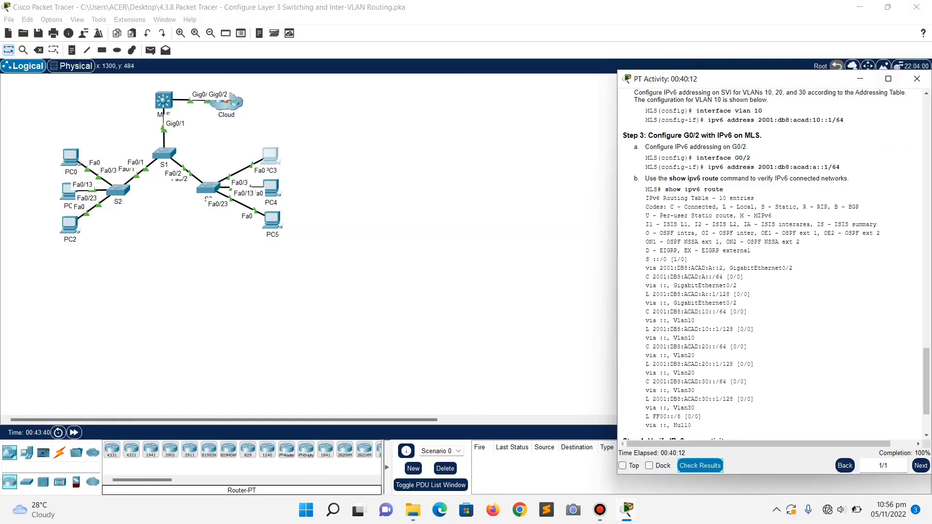